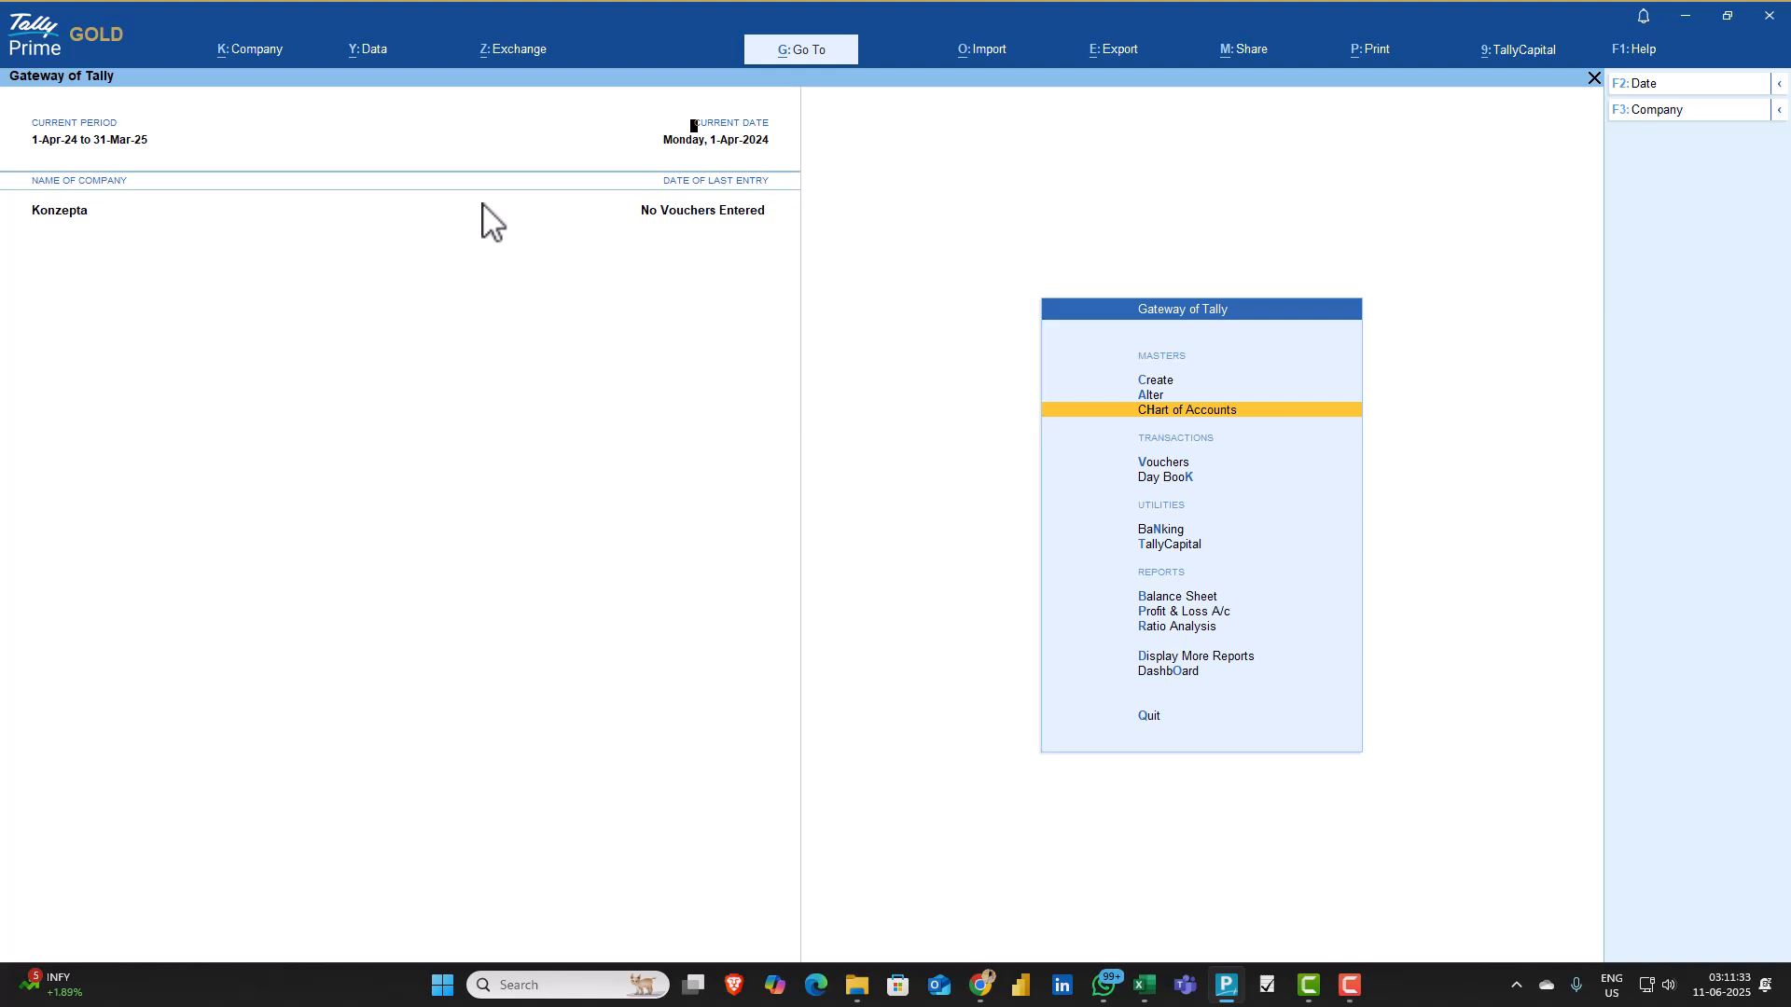
Open the ICICI Bank ledger from the Chart of Accounts to review its bank account details and opening balance
key(Return)
key(Down)
key(Down)
key(Down)
key(Down)
key(Down)
key(Down)
key(Down)
key(Down)
key(Down)
key(Down)
key(Down)
key(Down)
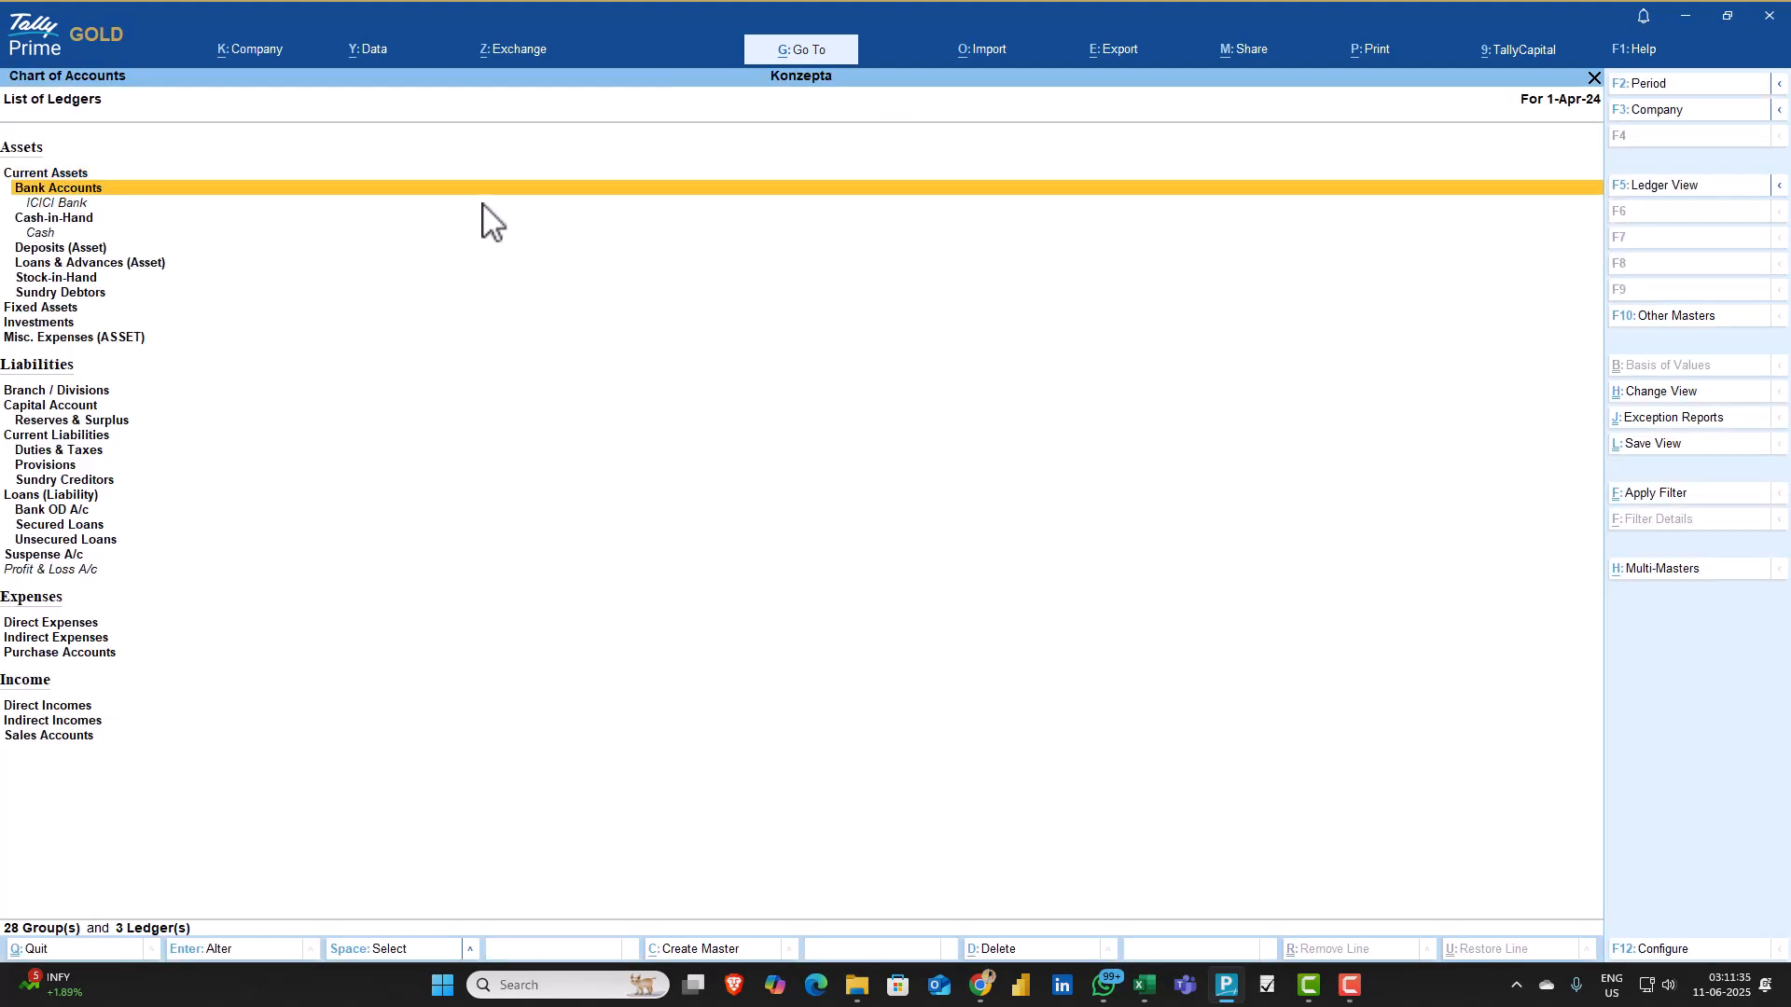
key(Up)
key(Up)
key(Up)
key(Up)
key(Up)
key(Up)
key(Up)
key(Up)
key(Up)
key(Up)
key(Return)
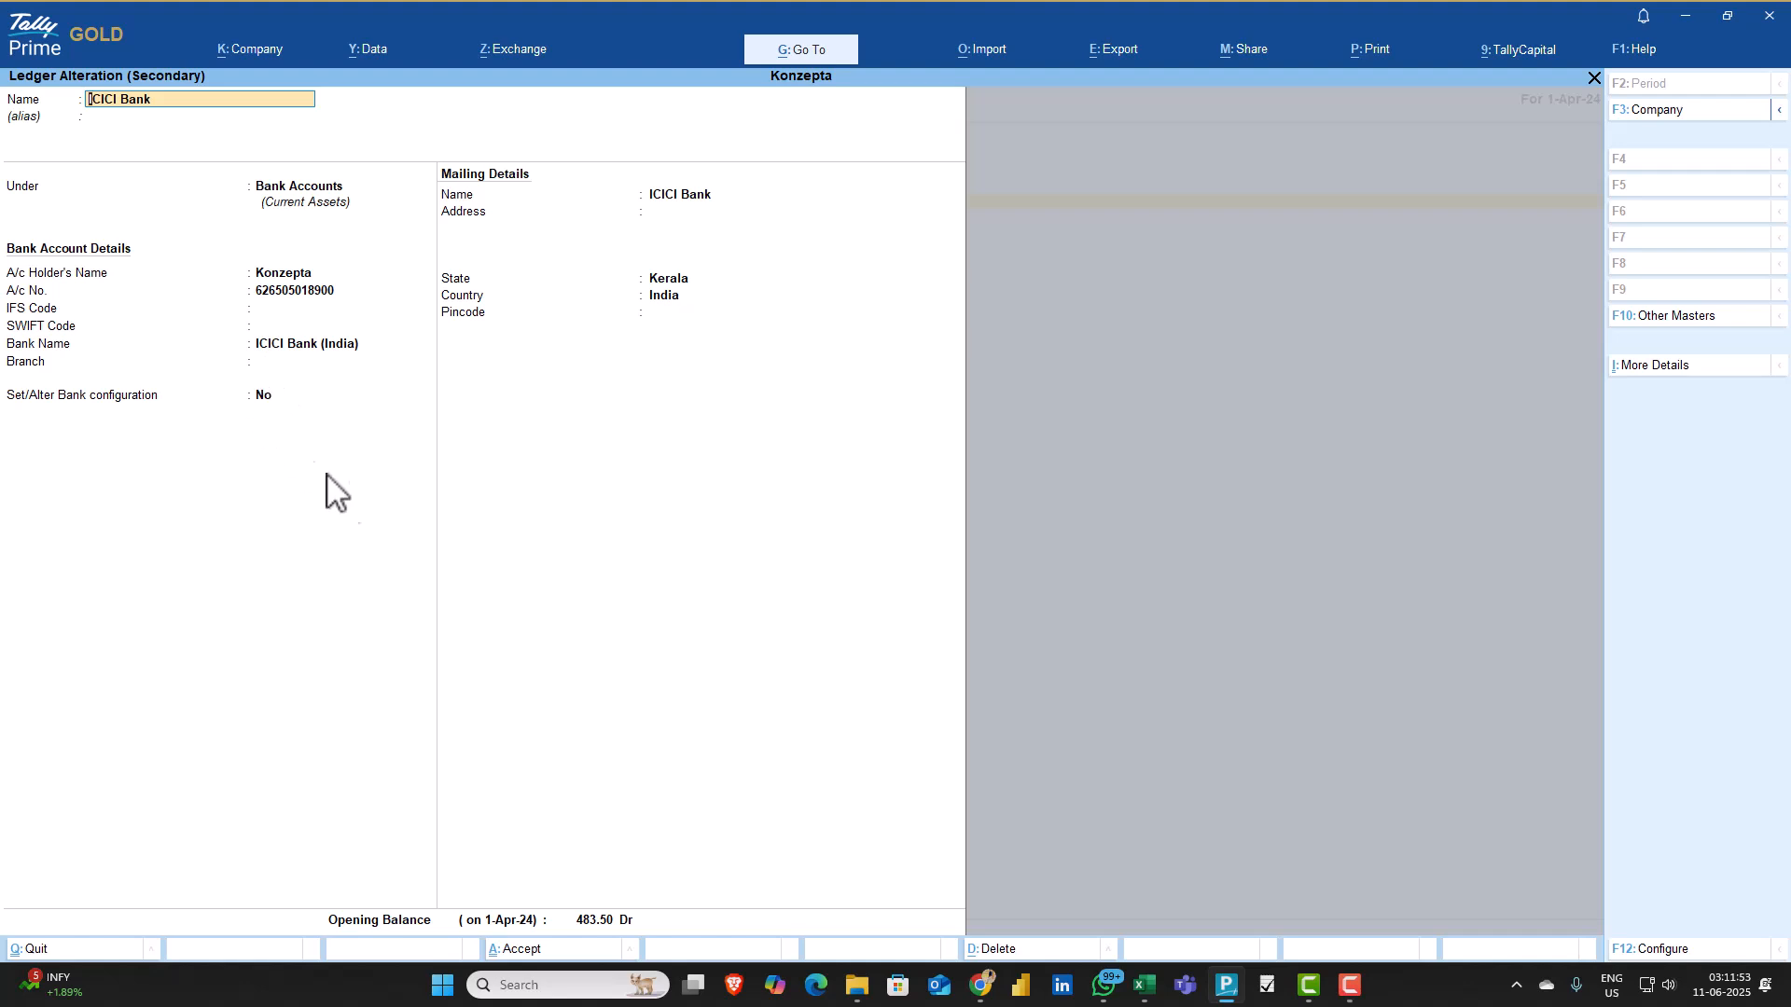
Close the ICICI Bank ledger and the Chart of Accounts, returning to the Gateway of Tally
key(Escape)
key(Escape)
key(y)
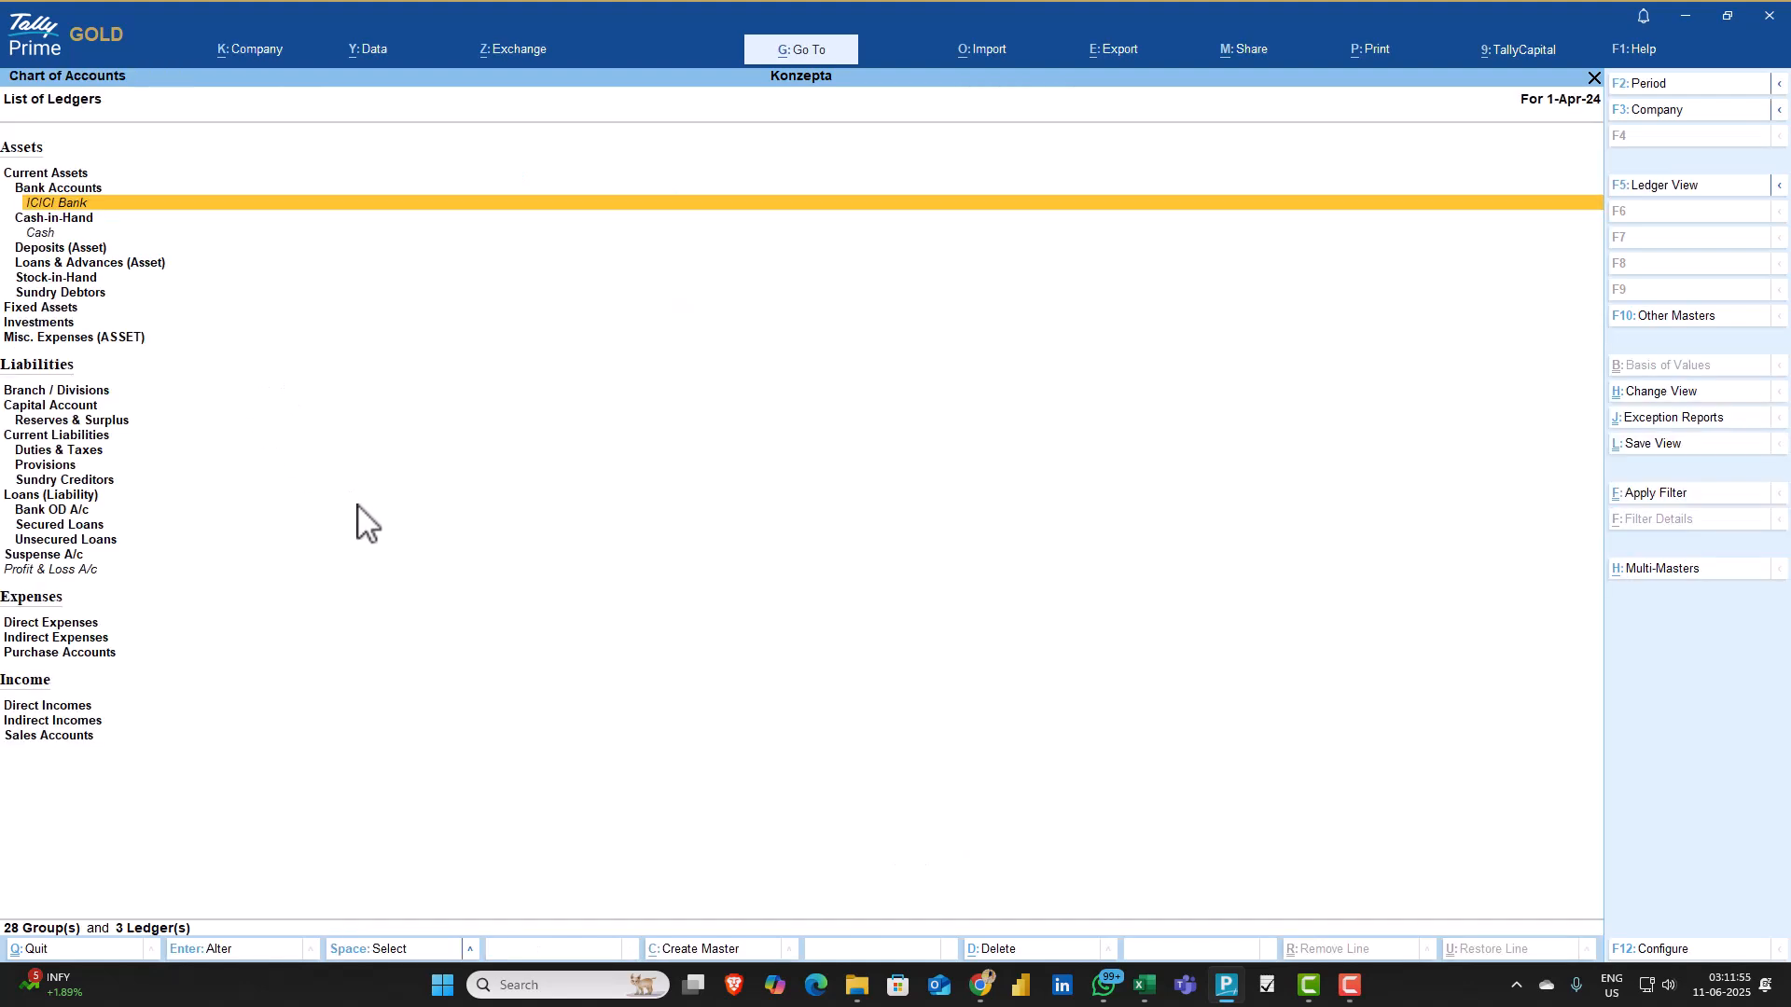
key(Escape)
key(Escape)
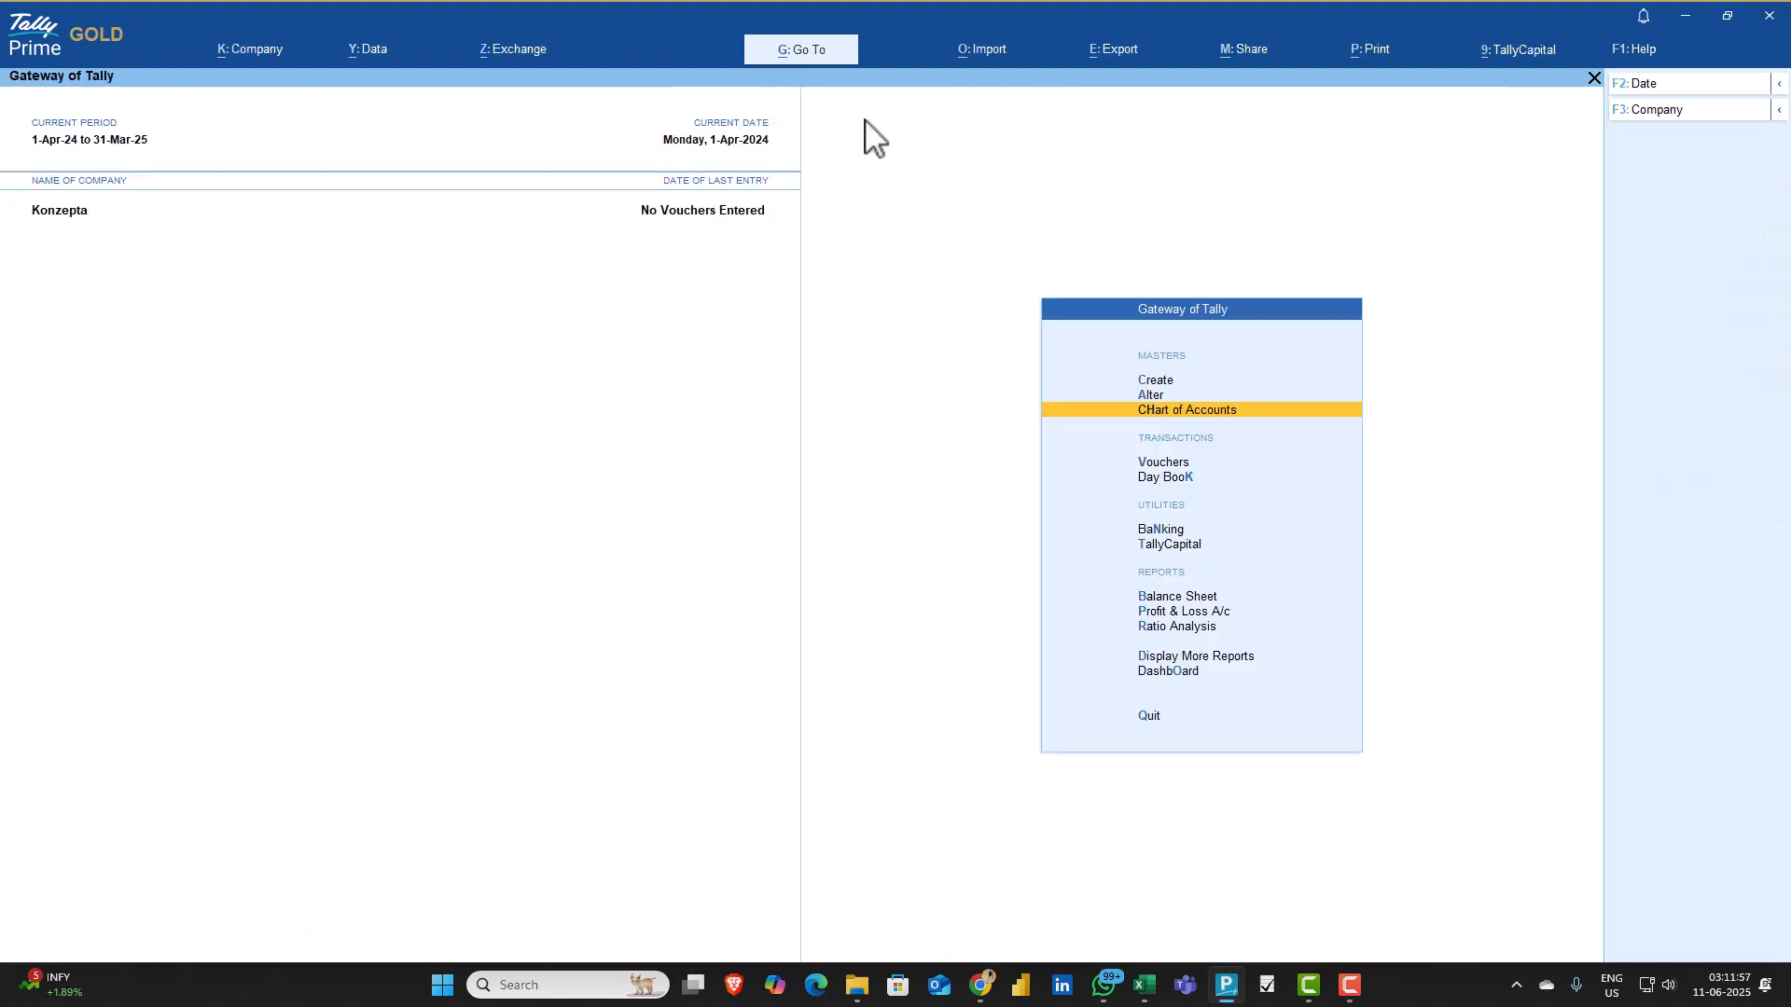
Start a bank statement import and choose ICICI Bank as the bank ledger
click(959, 56)
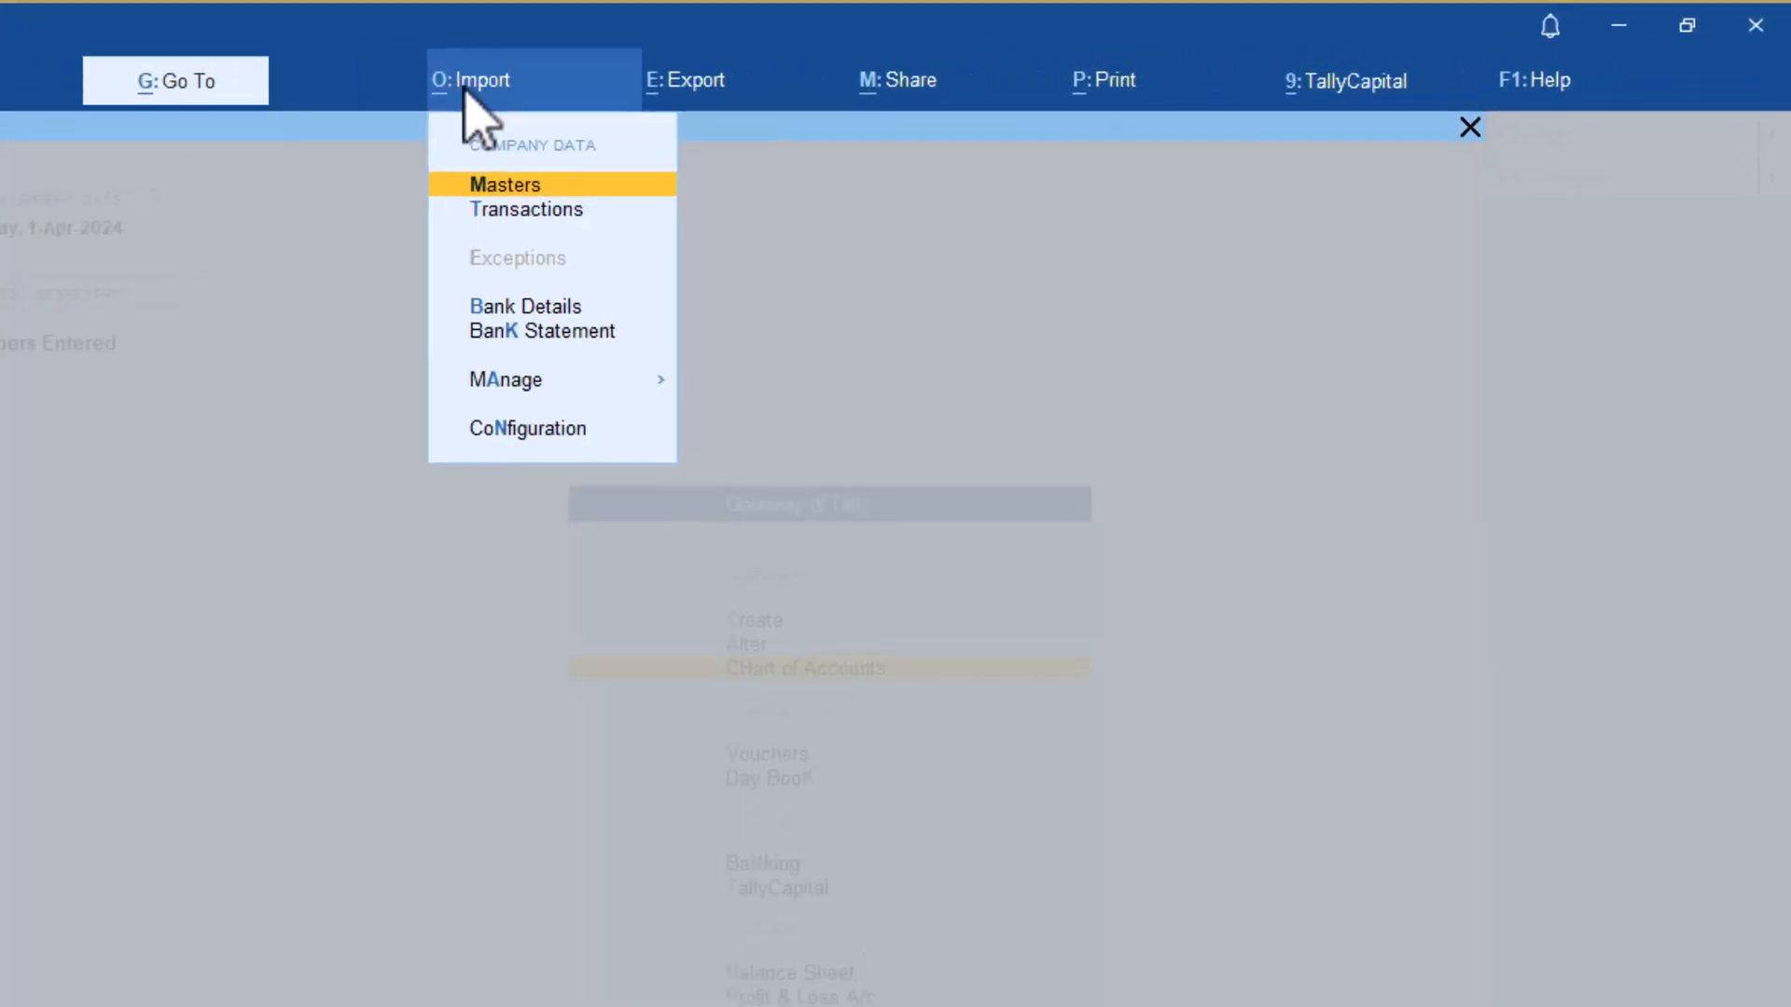
click(528, 331)
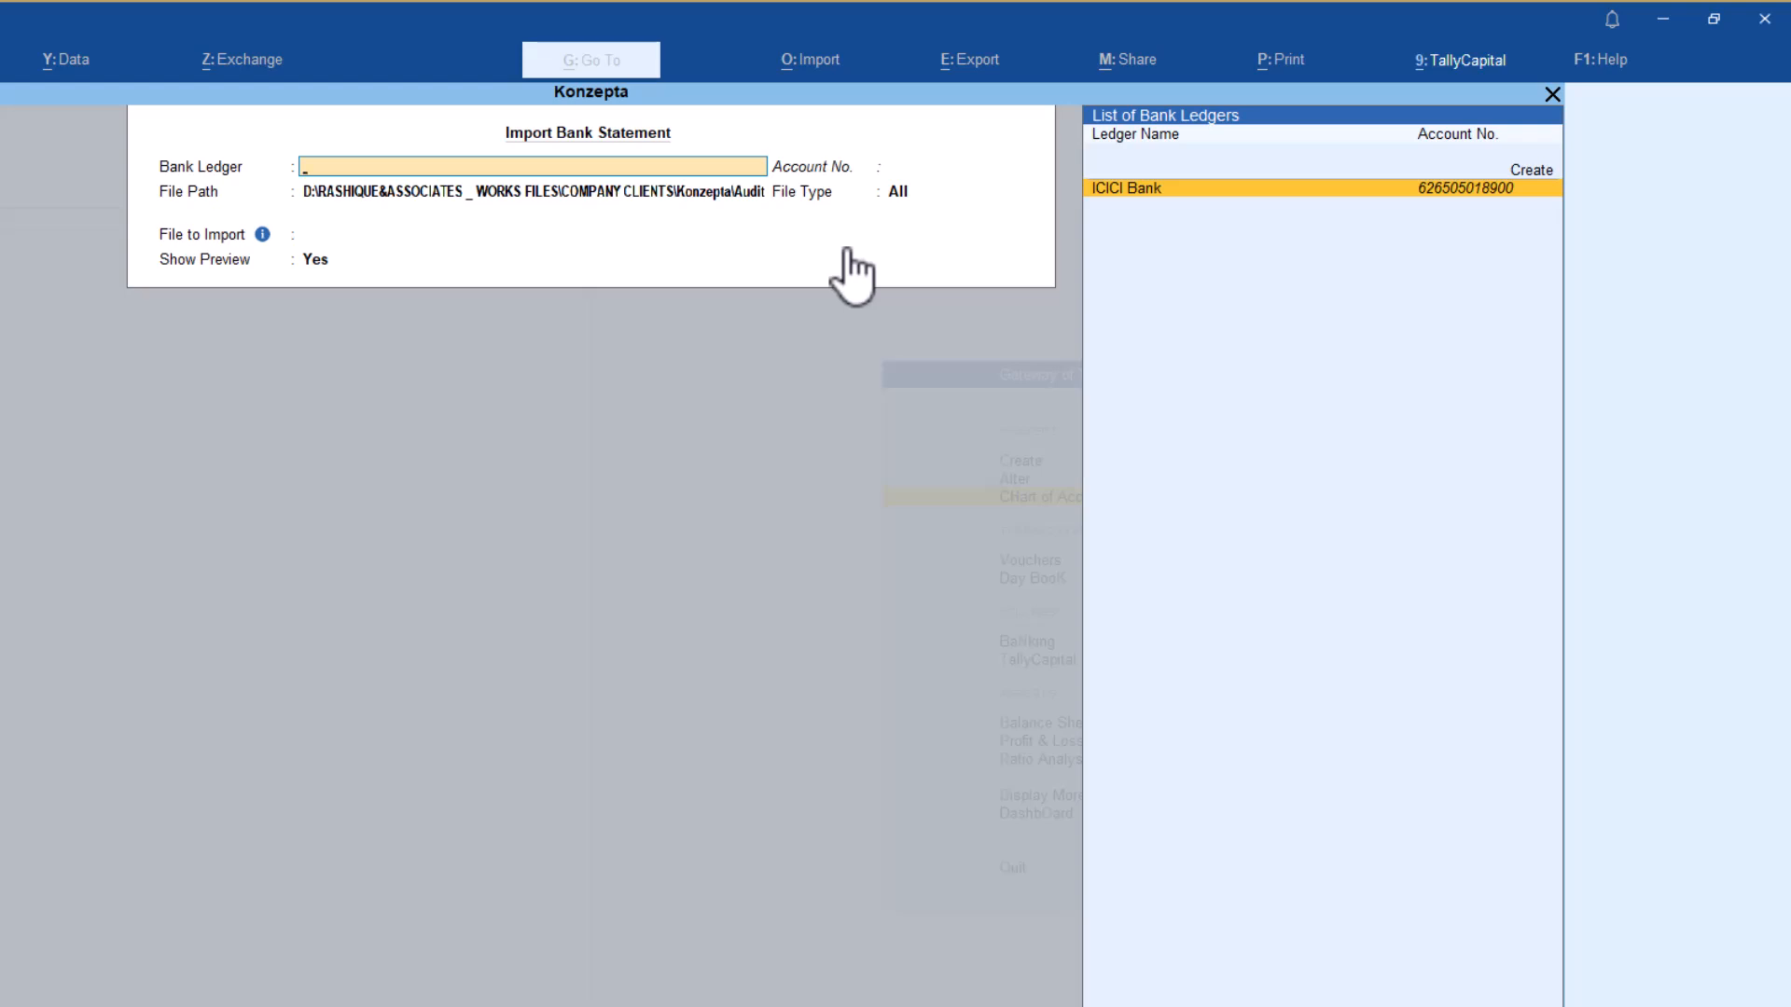
key(Return)
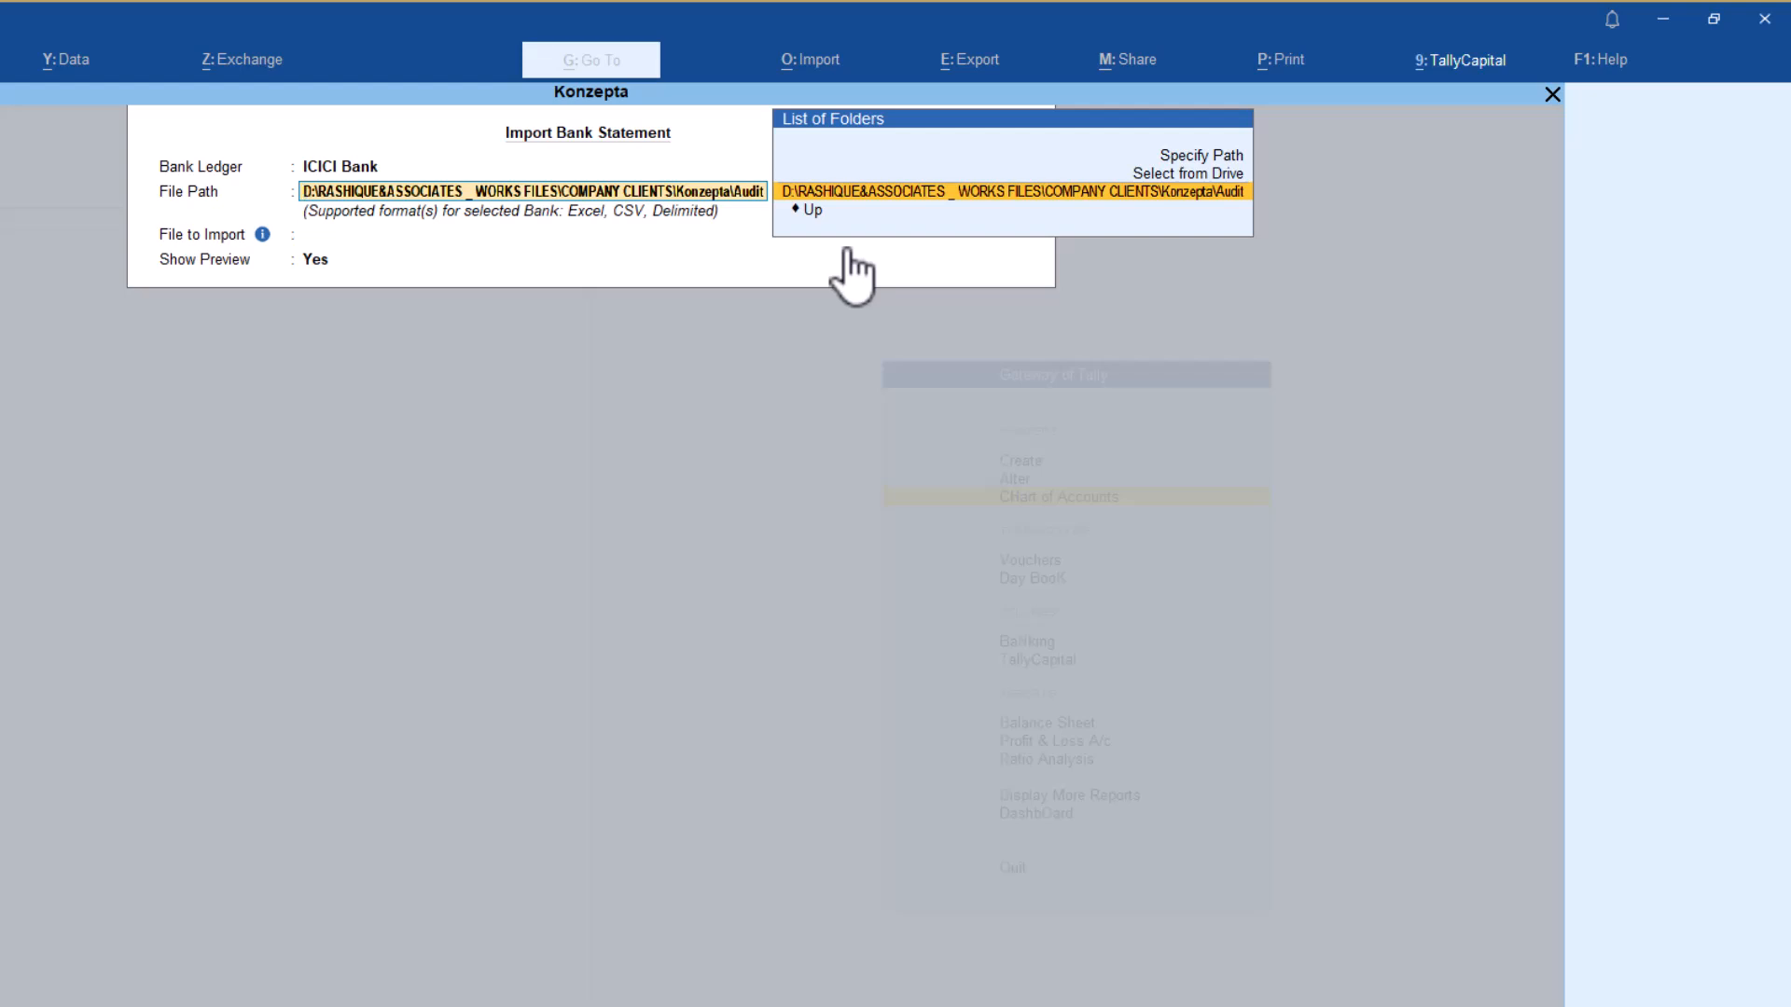
Set the import file path to the Konzepta\Audit folder and keep the file type as Supported
key(Up)
key(Up)
key(Return)
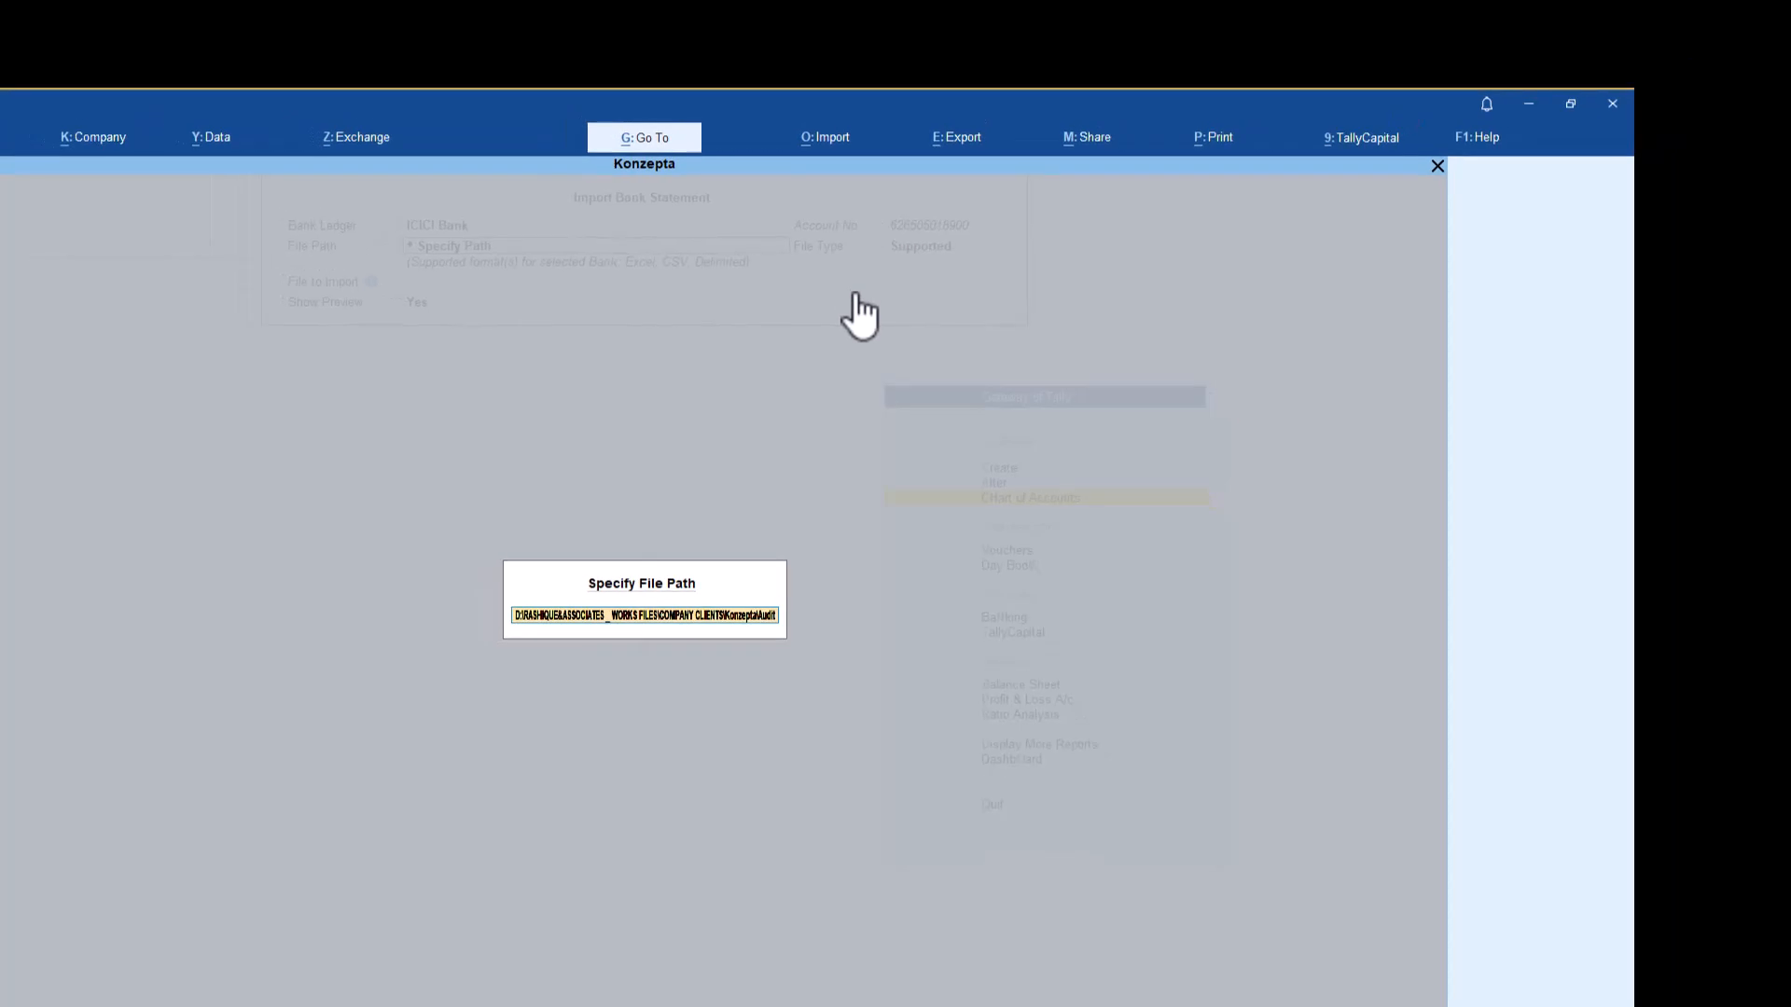
key(Return)
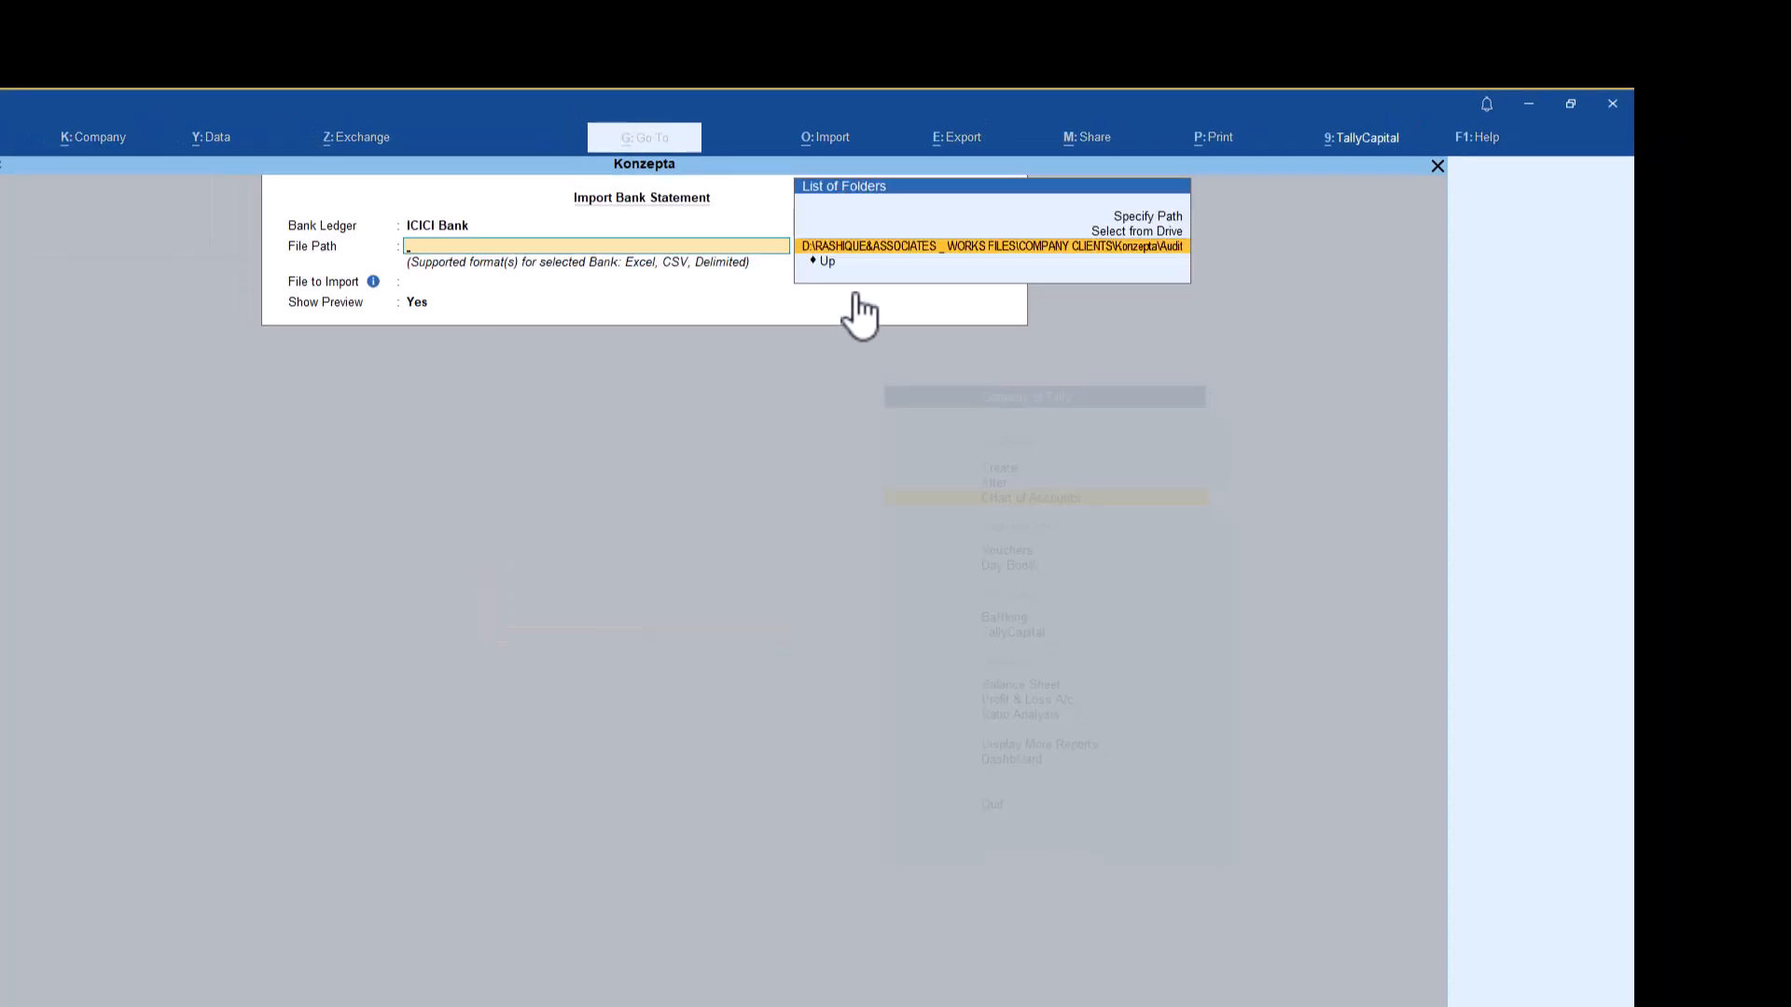
key(Return)
Choose DetailedStatement-imp.xlsx as the file to import and open the bank statement preview
key(Return)
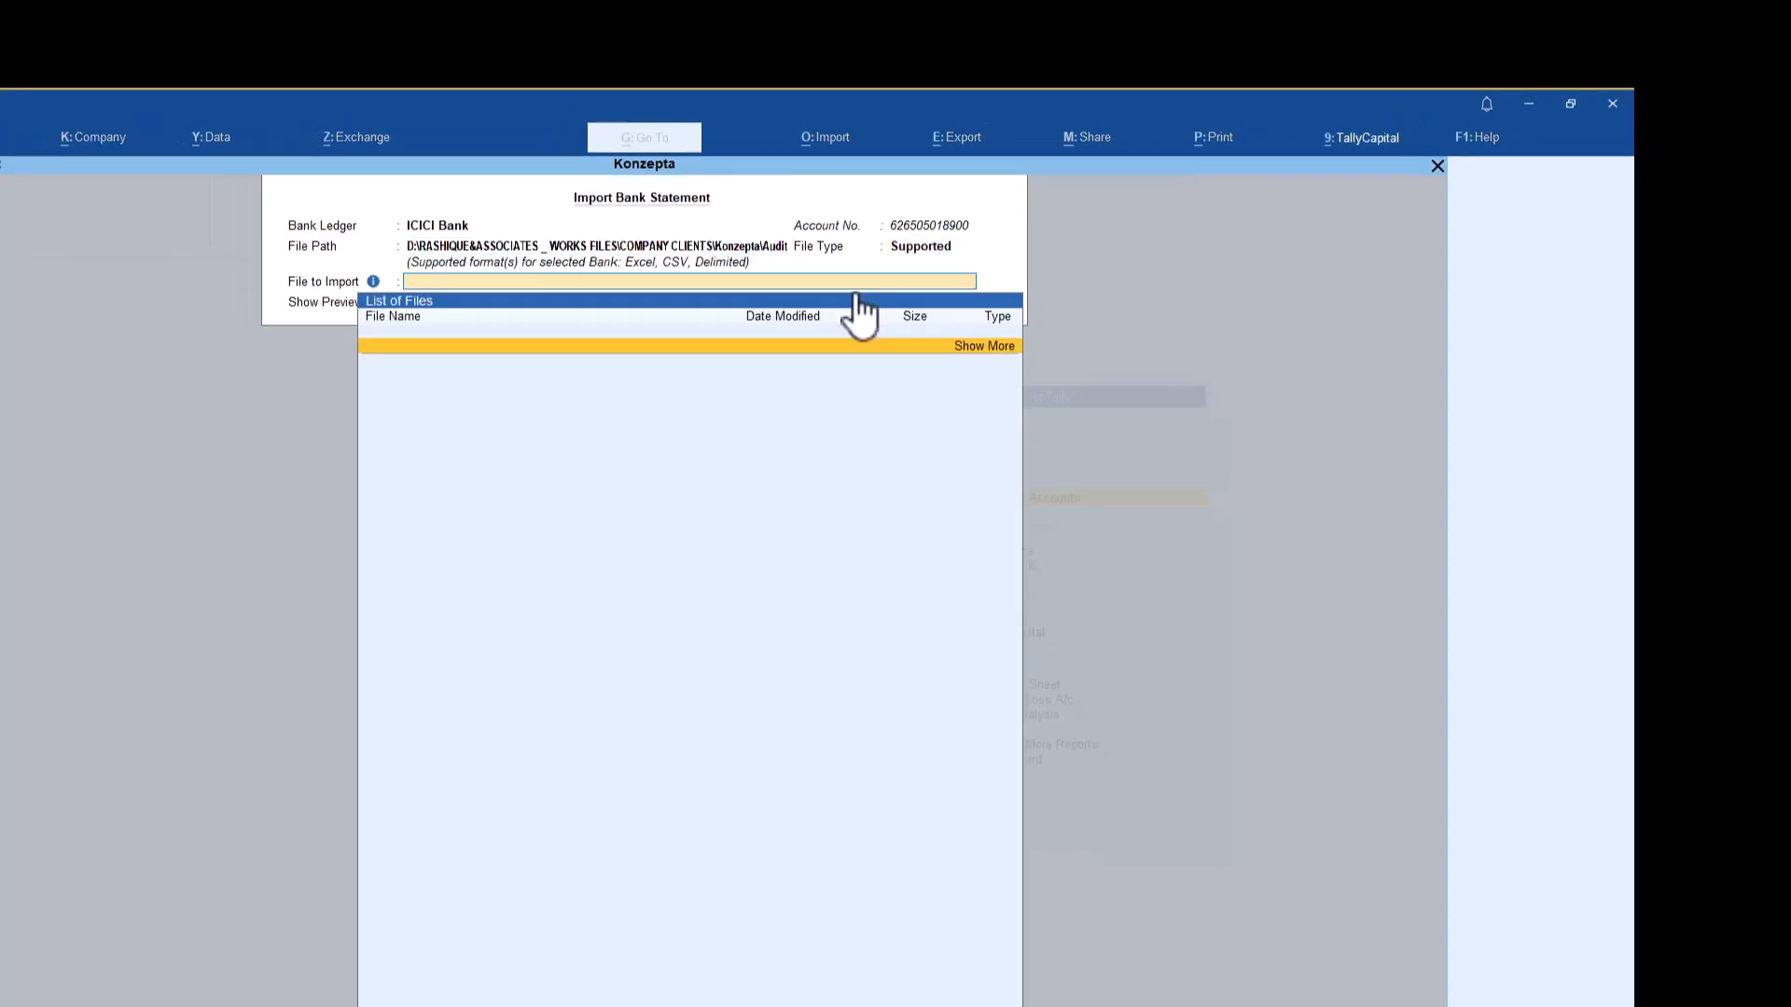
key(Return)
key(Down)
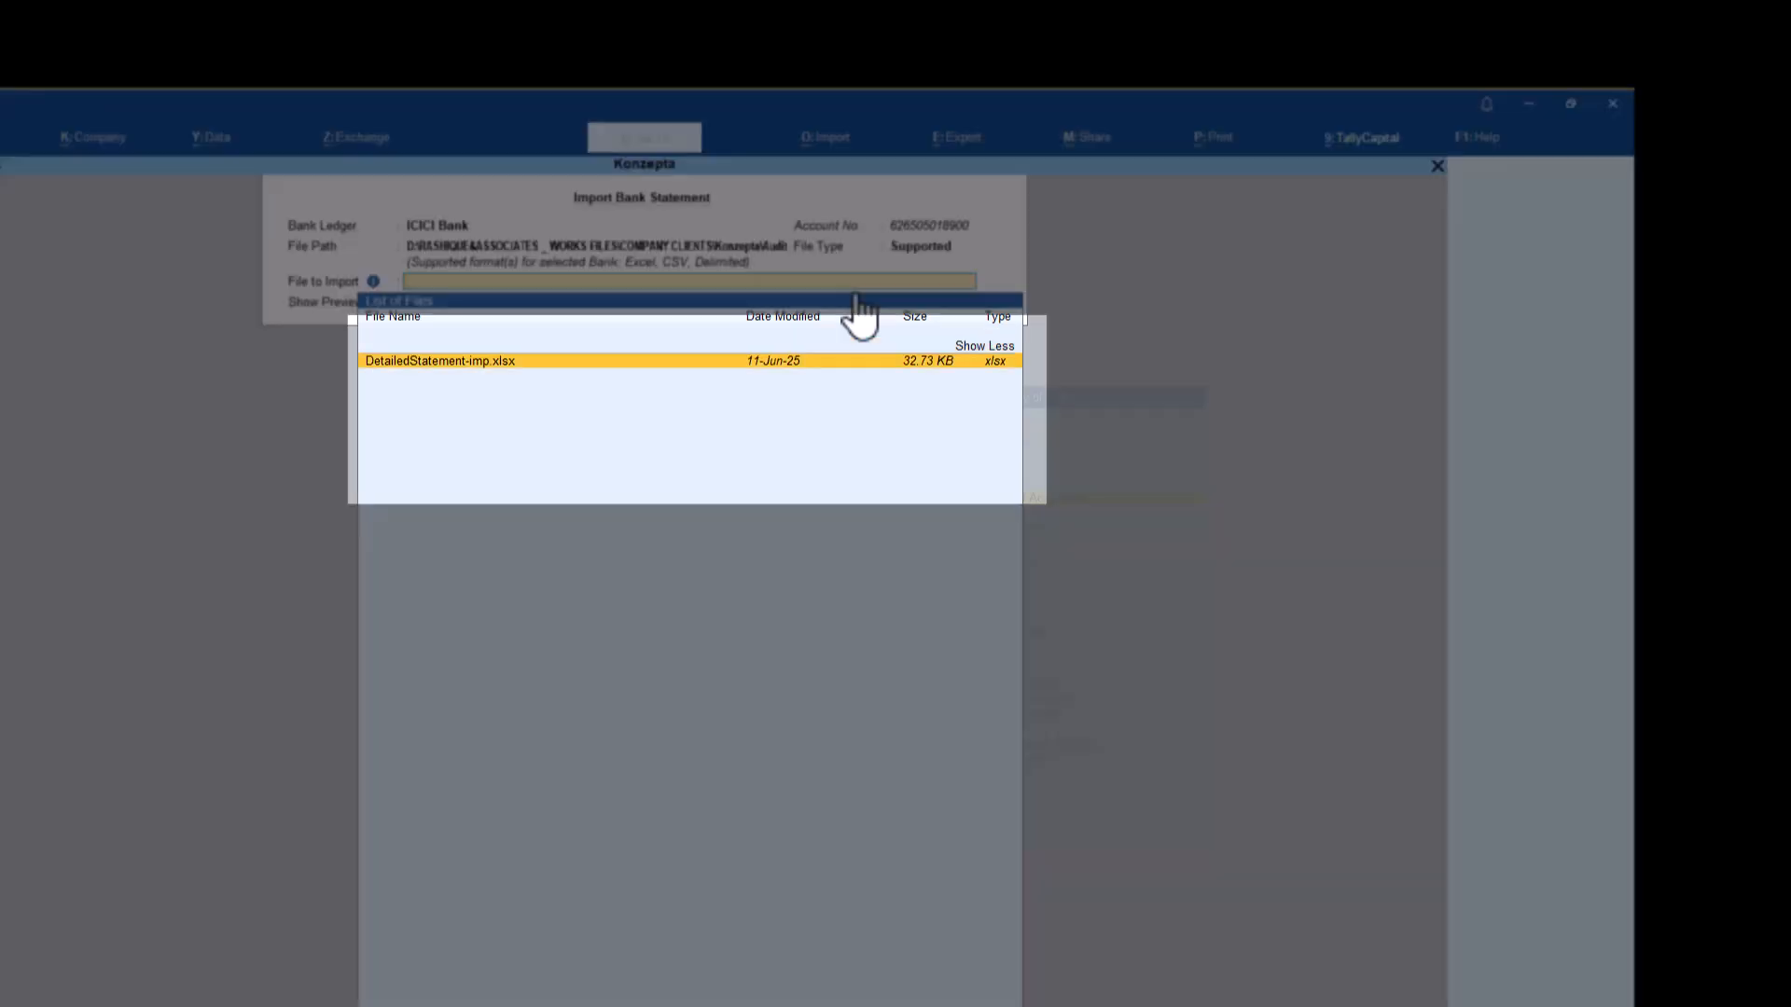
key(Return)
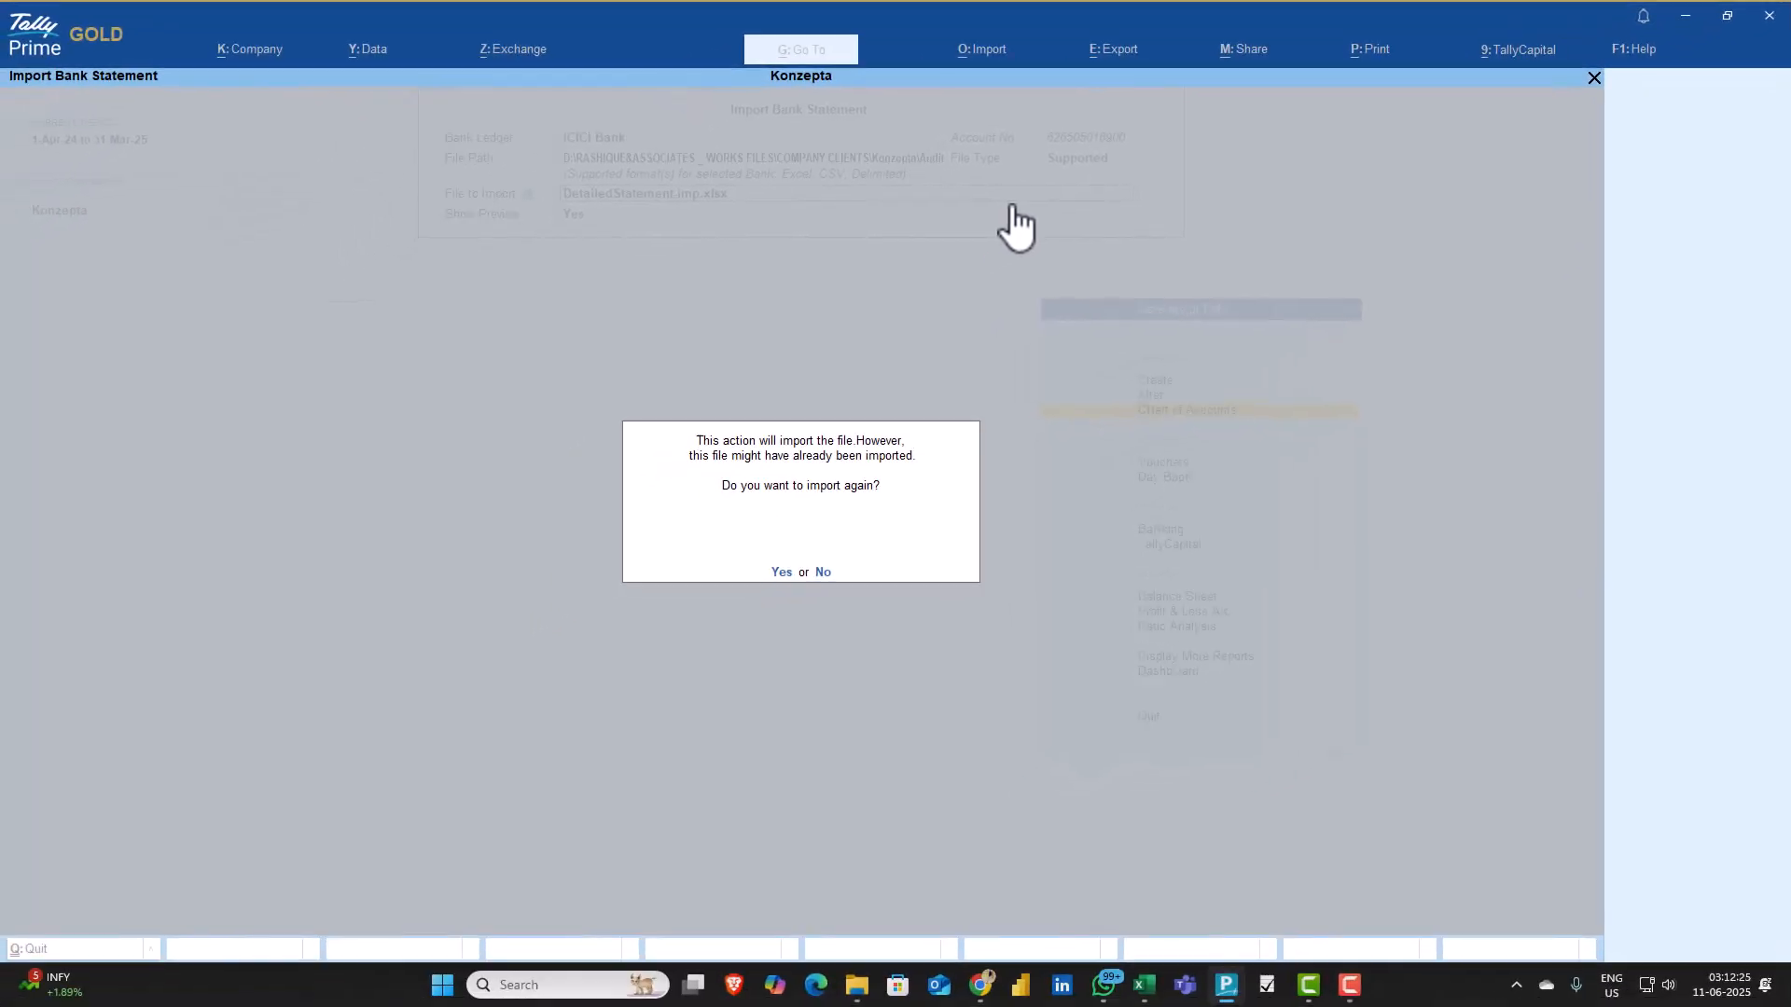
key(n)
key(Return)
key(Return)
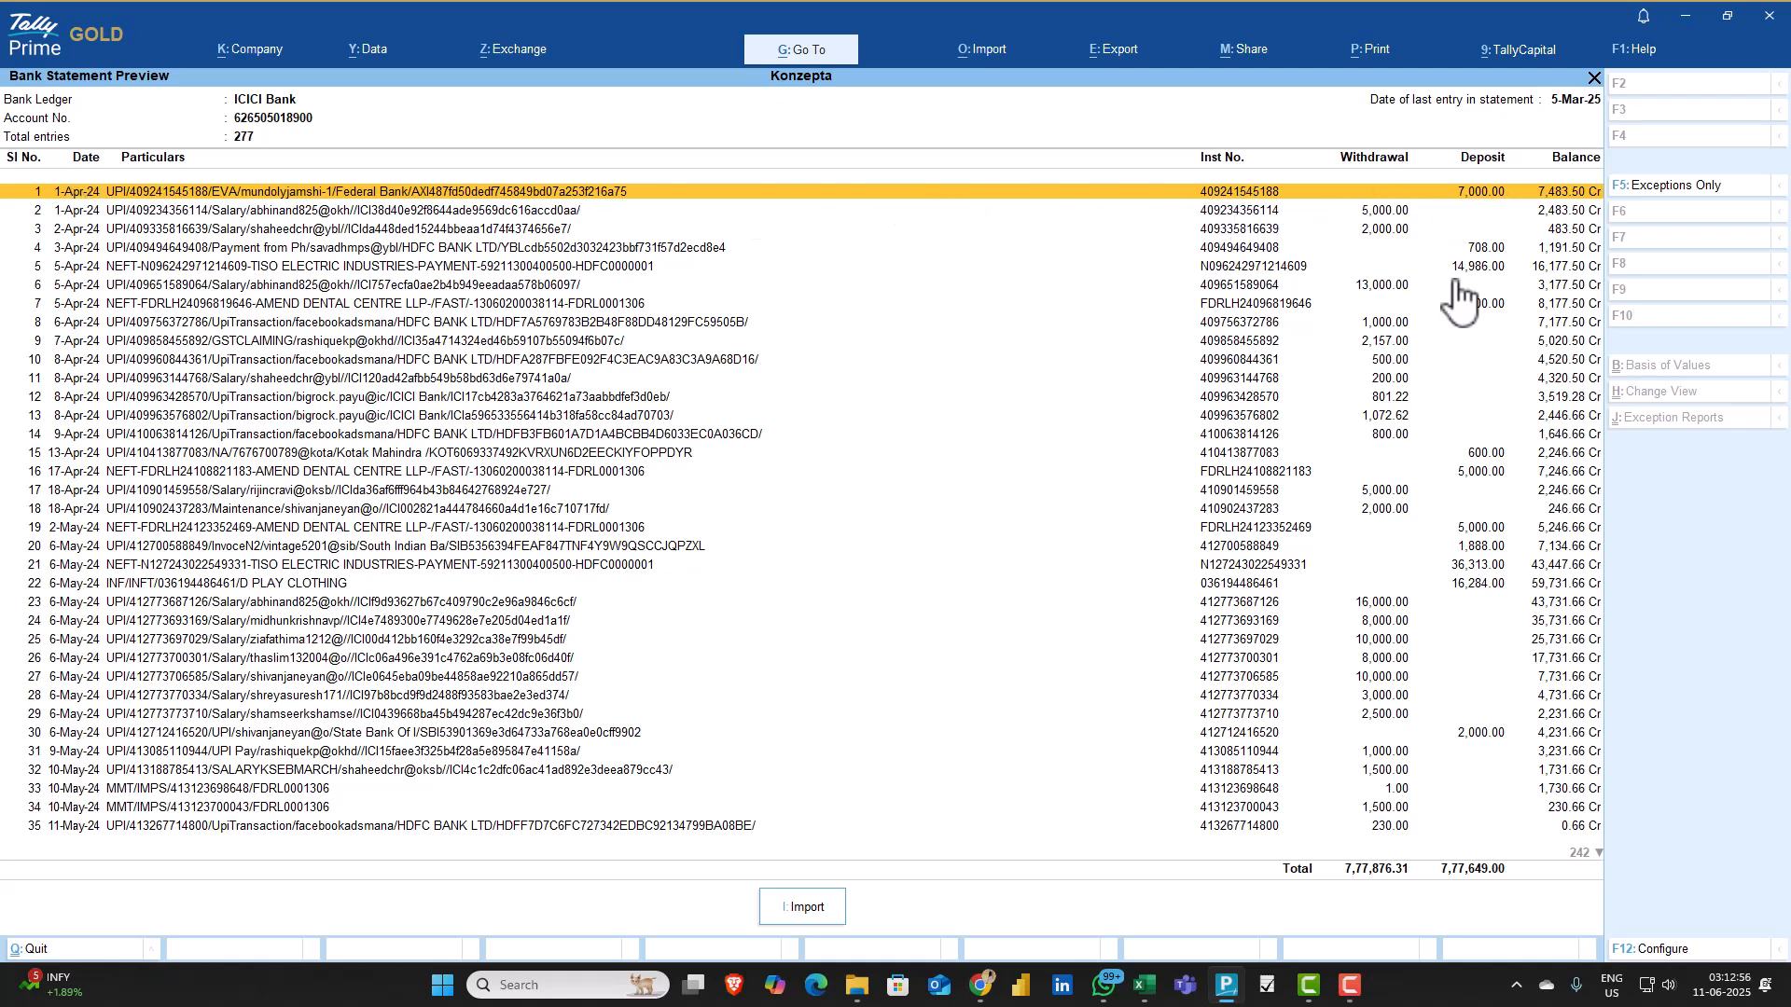
Import the previewed statement and open its unreconciled transactions from the Bank Reconciliation Summary
click(806, 907)
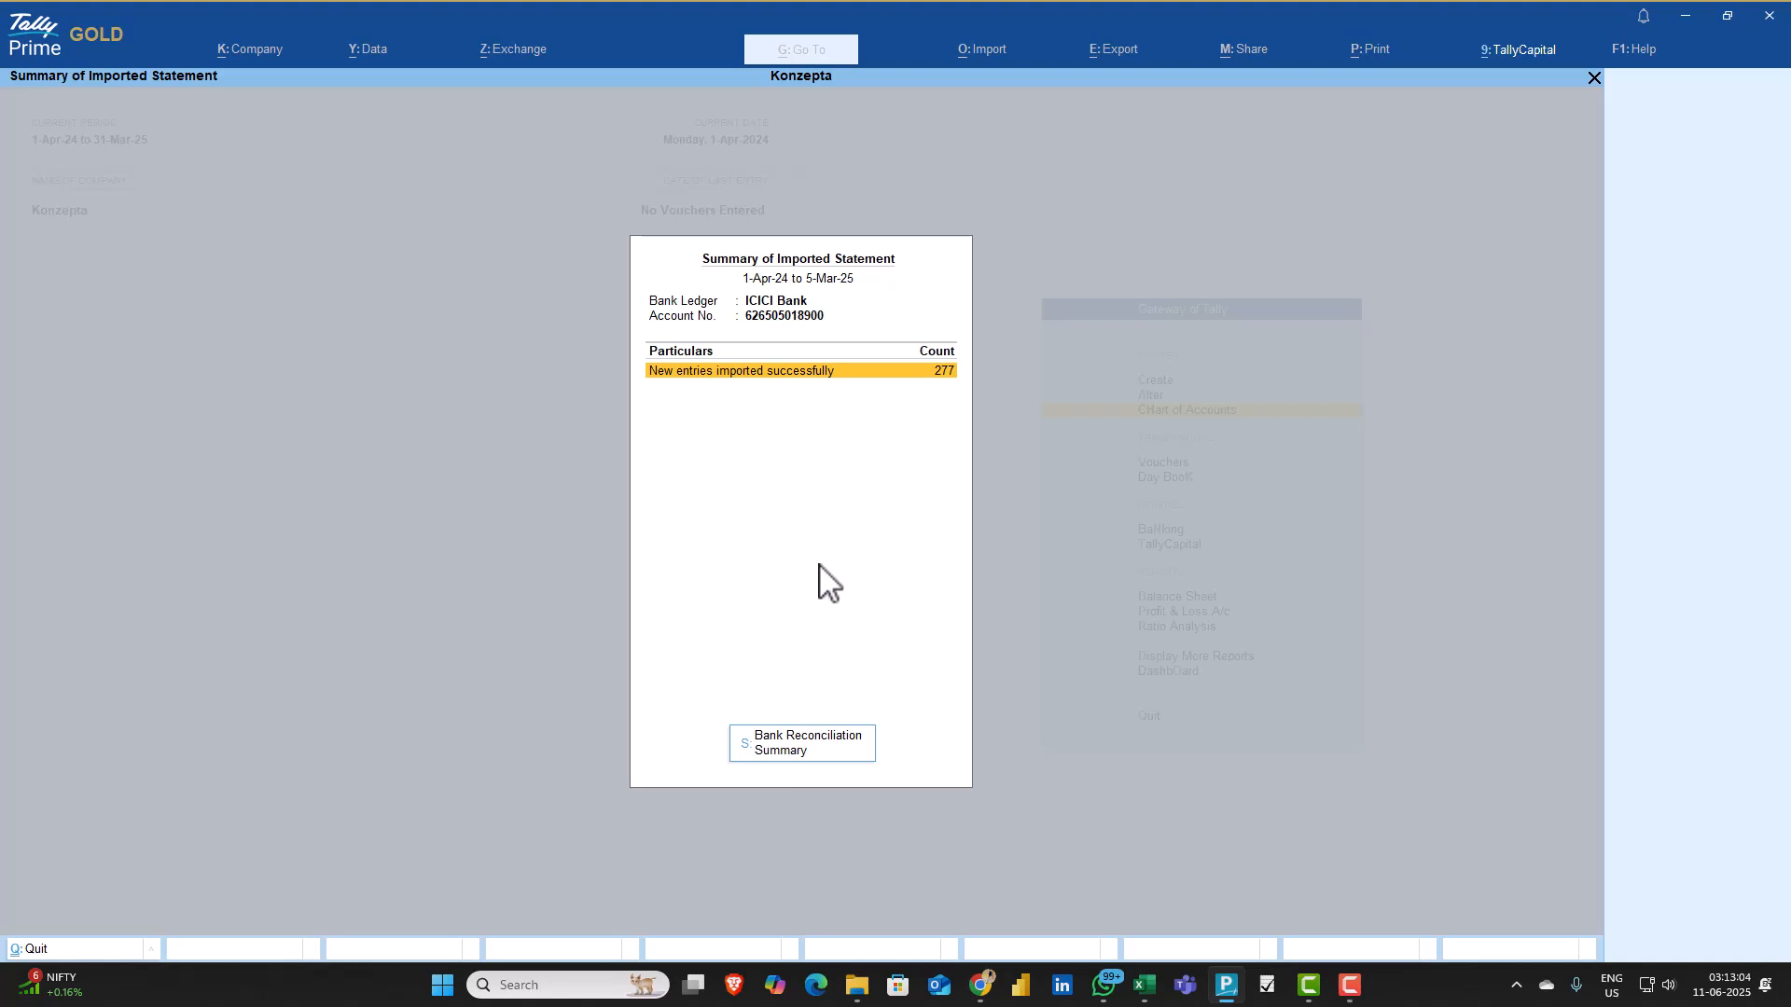
click(808, 746)
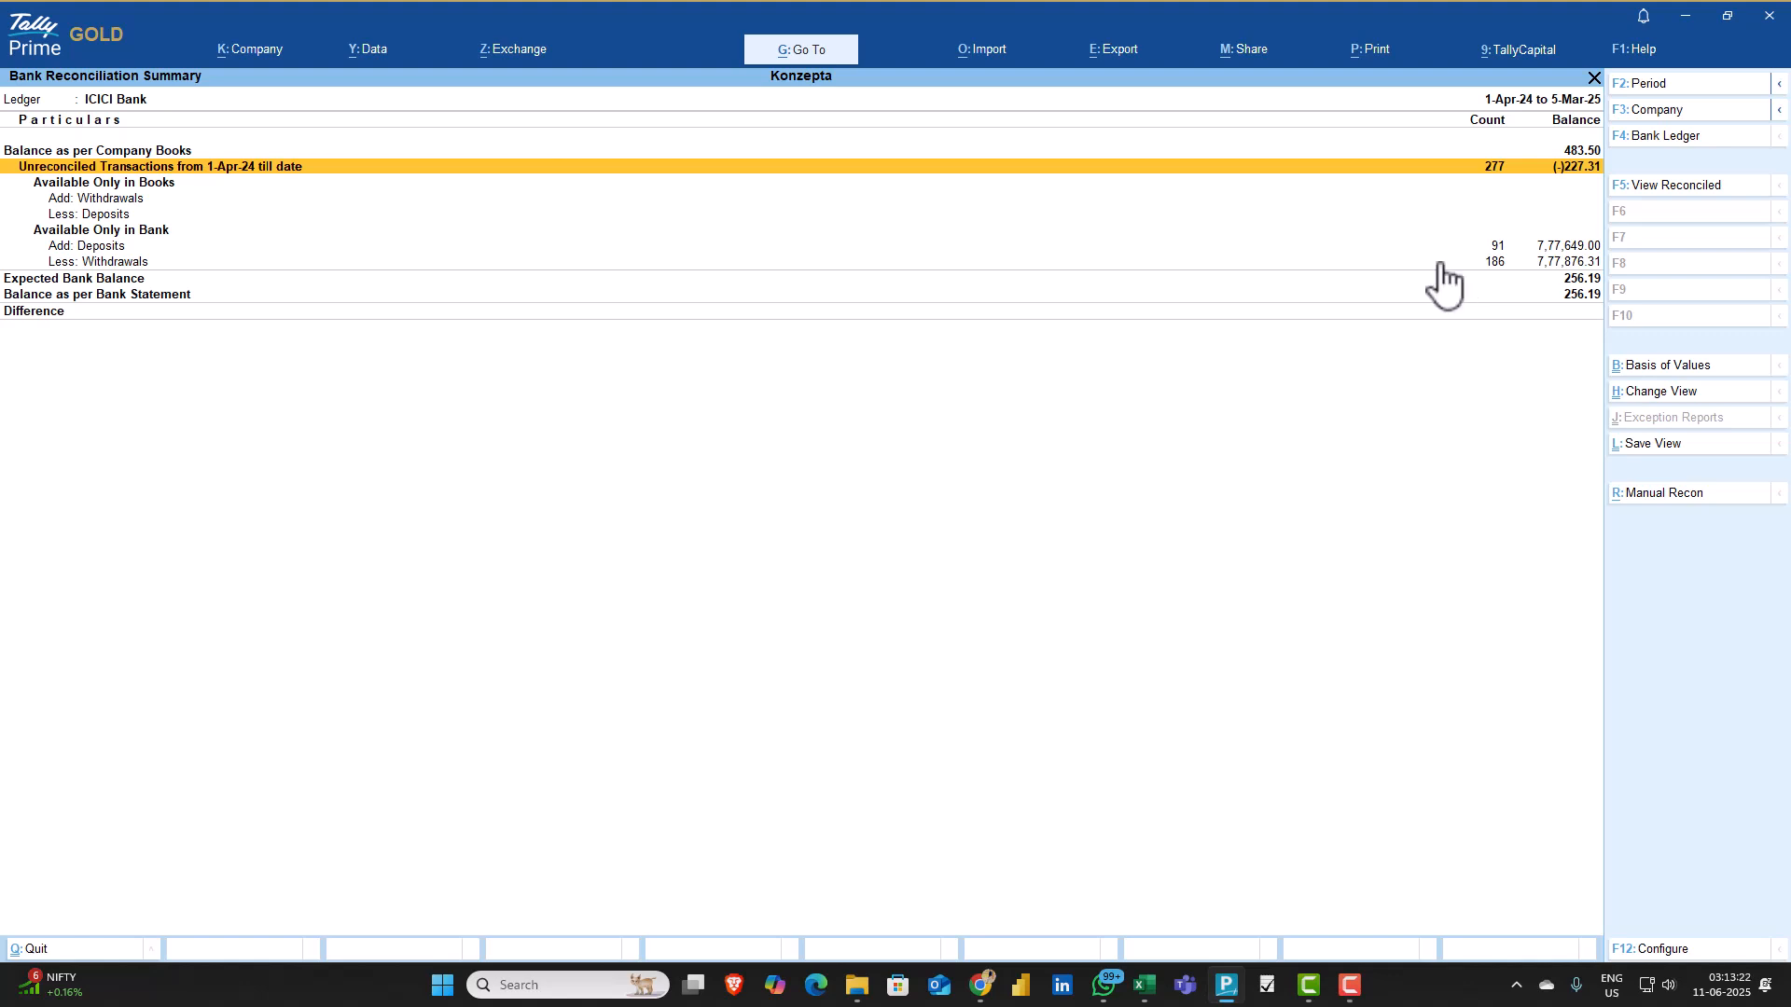
key(Return)
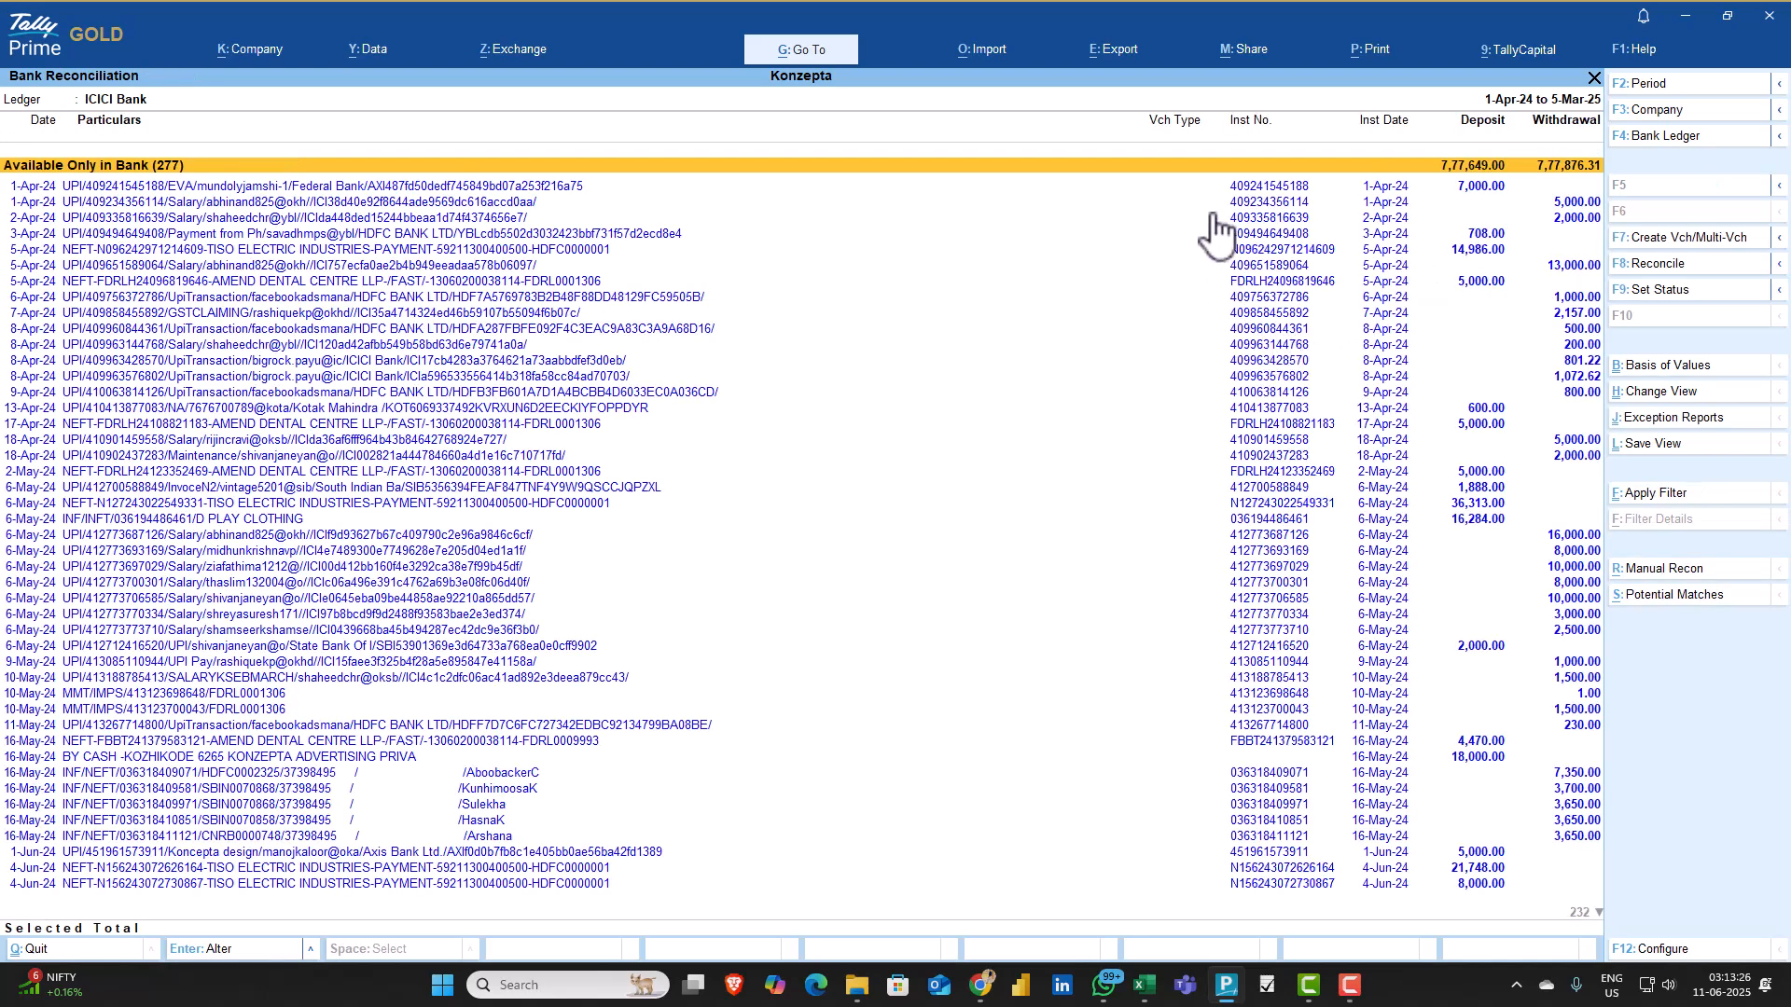
Look through the transactions available only in the bank, checking their particulars, deposits and withdrawals
key(Down)
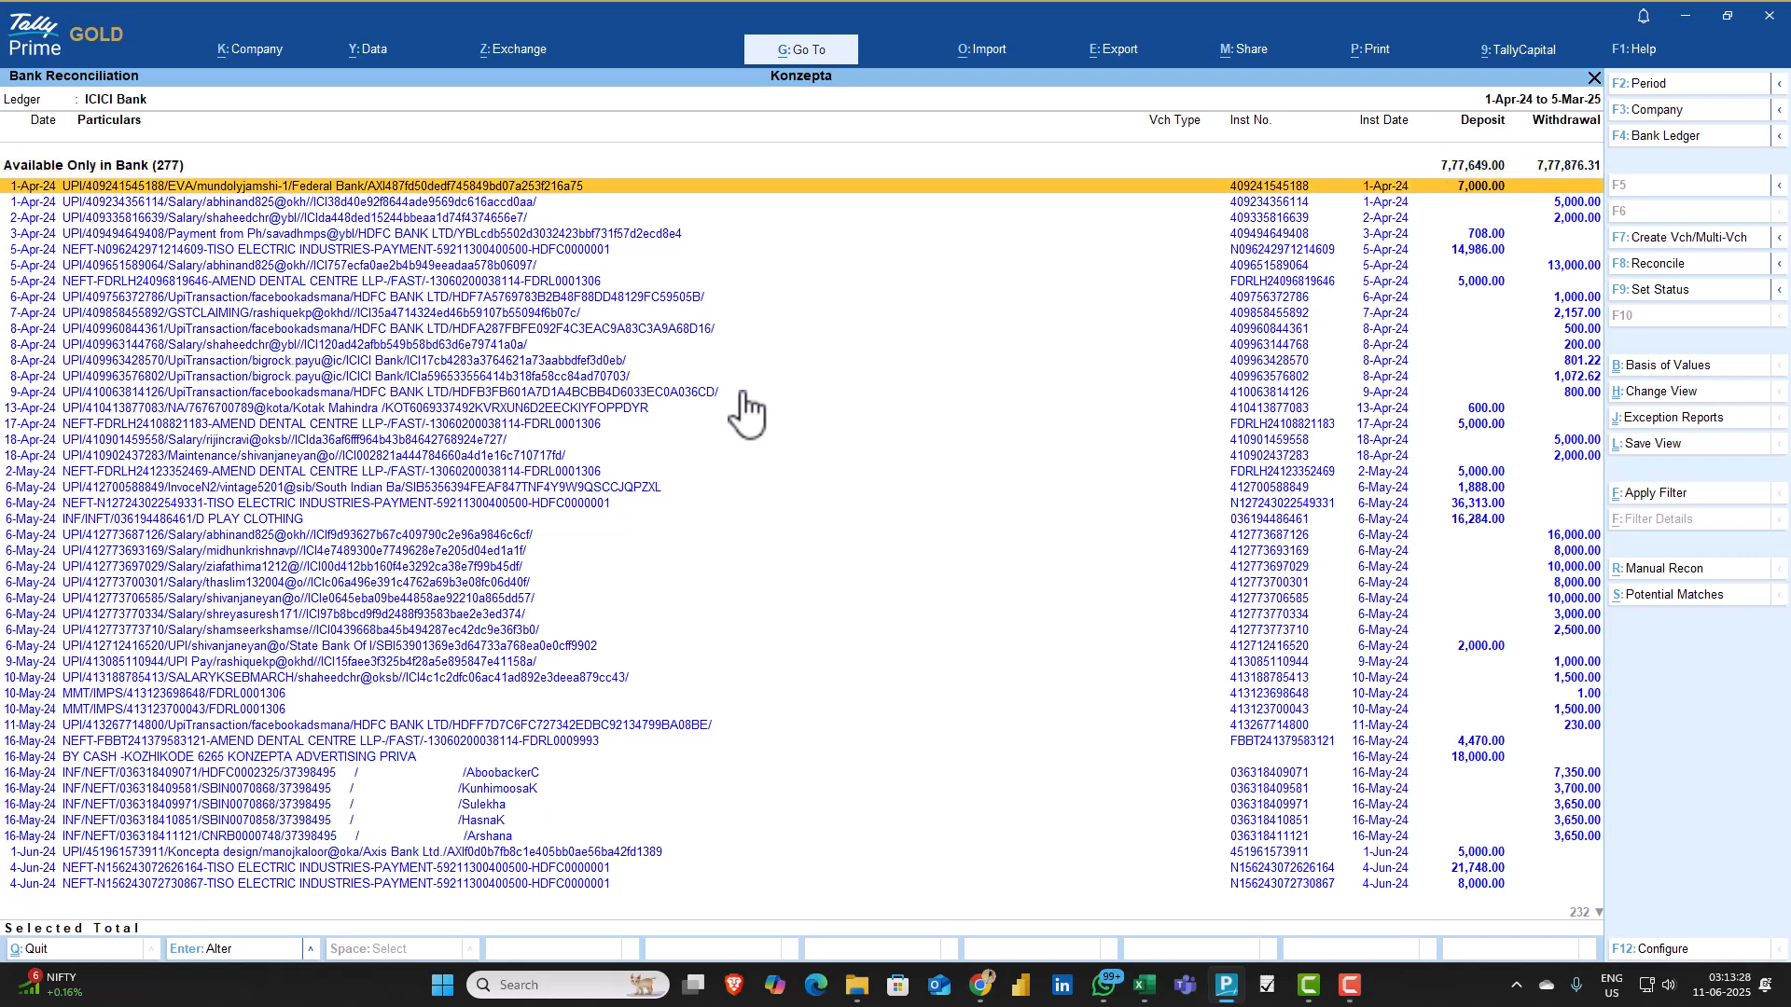
key(Down)
key(Down)
key(Down)
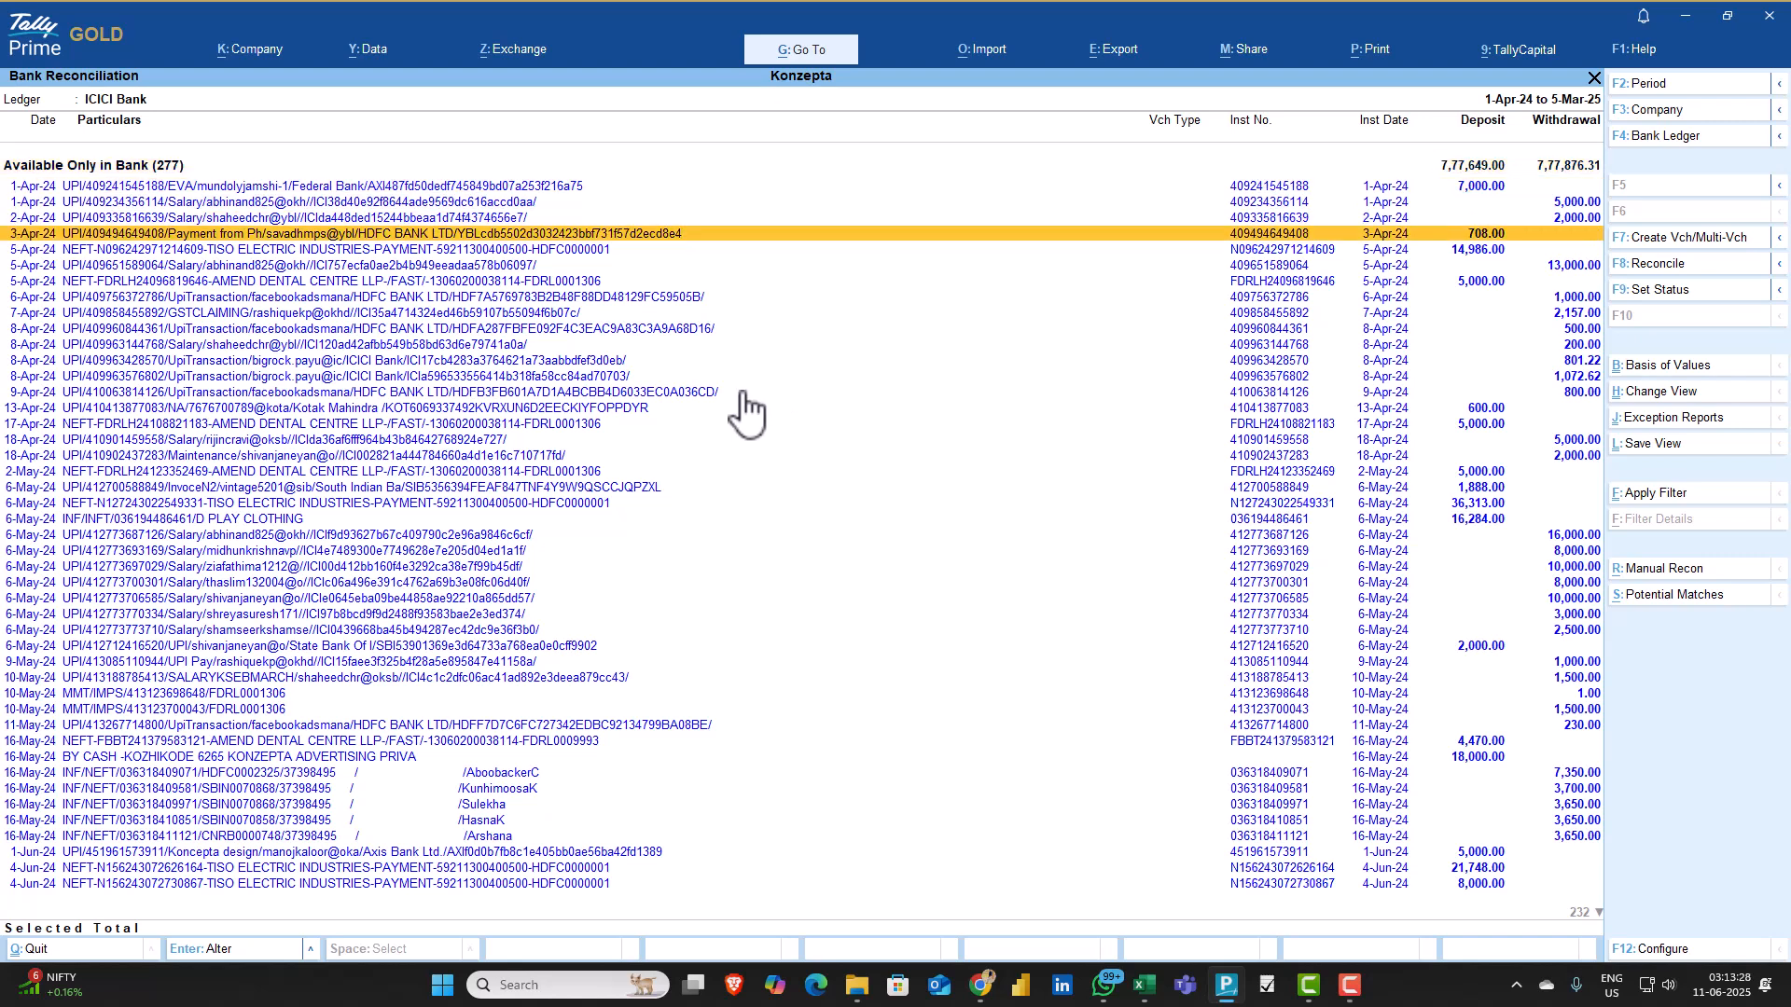
click(696, 185)
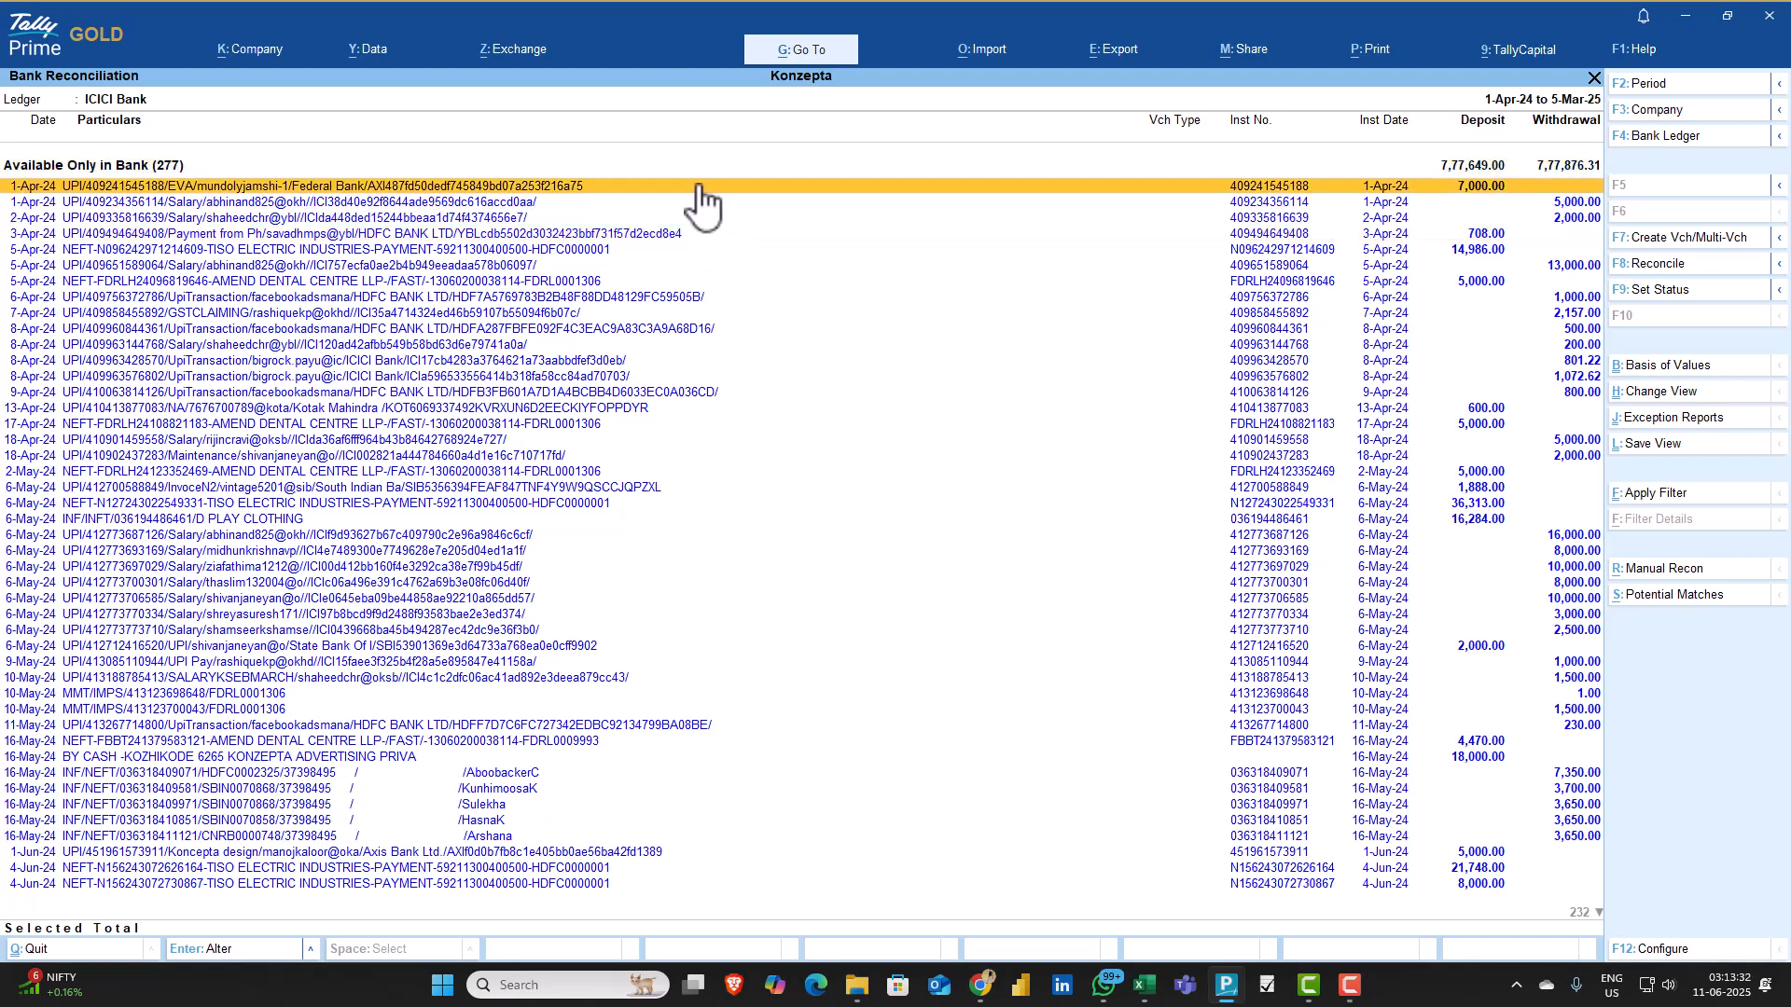
scroll(575, 446, down, 4)
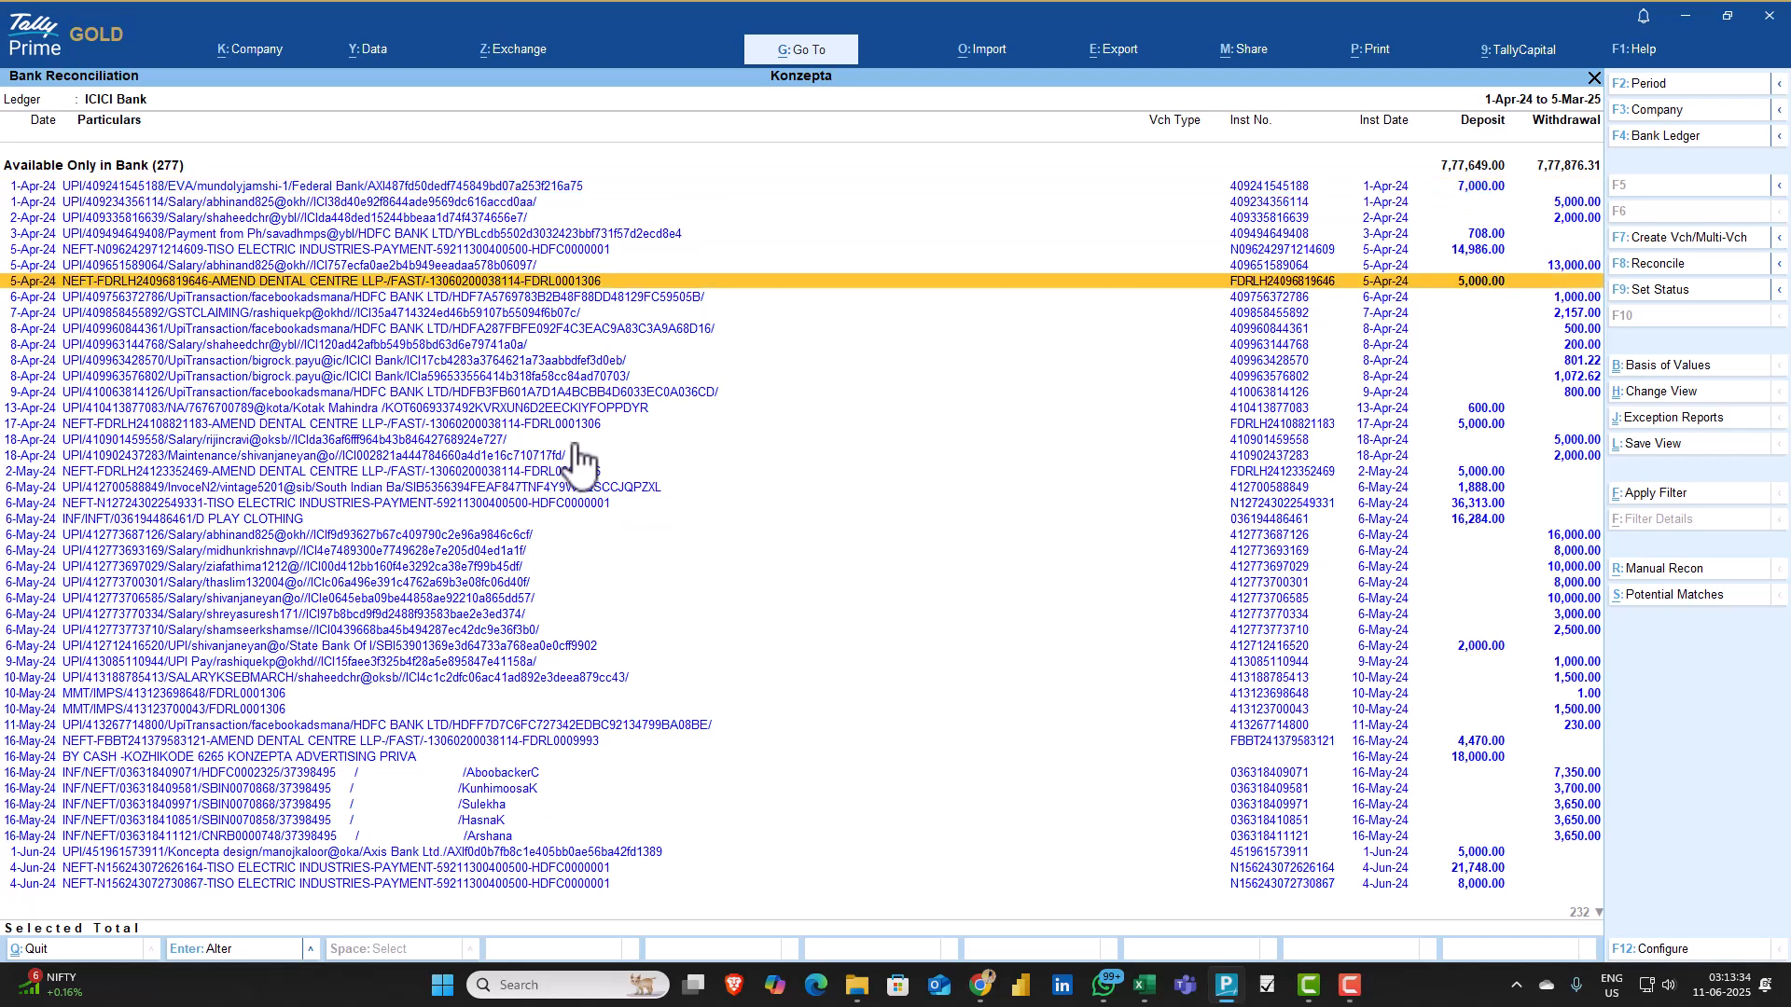
scroll(574, 446, up, 1)
scroll(575, 445, up, 5)
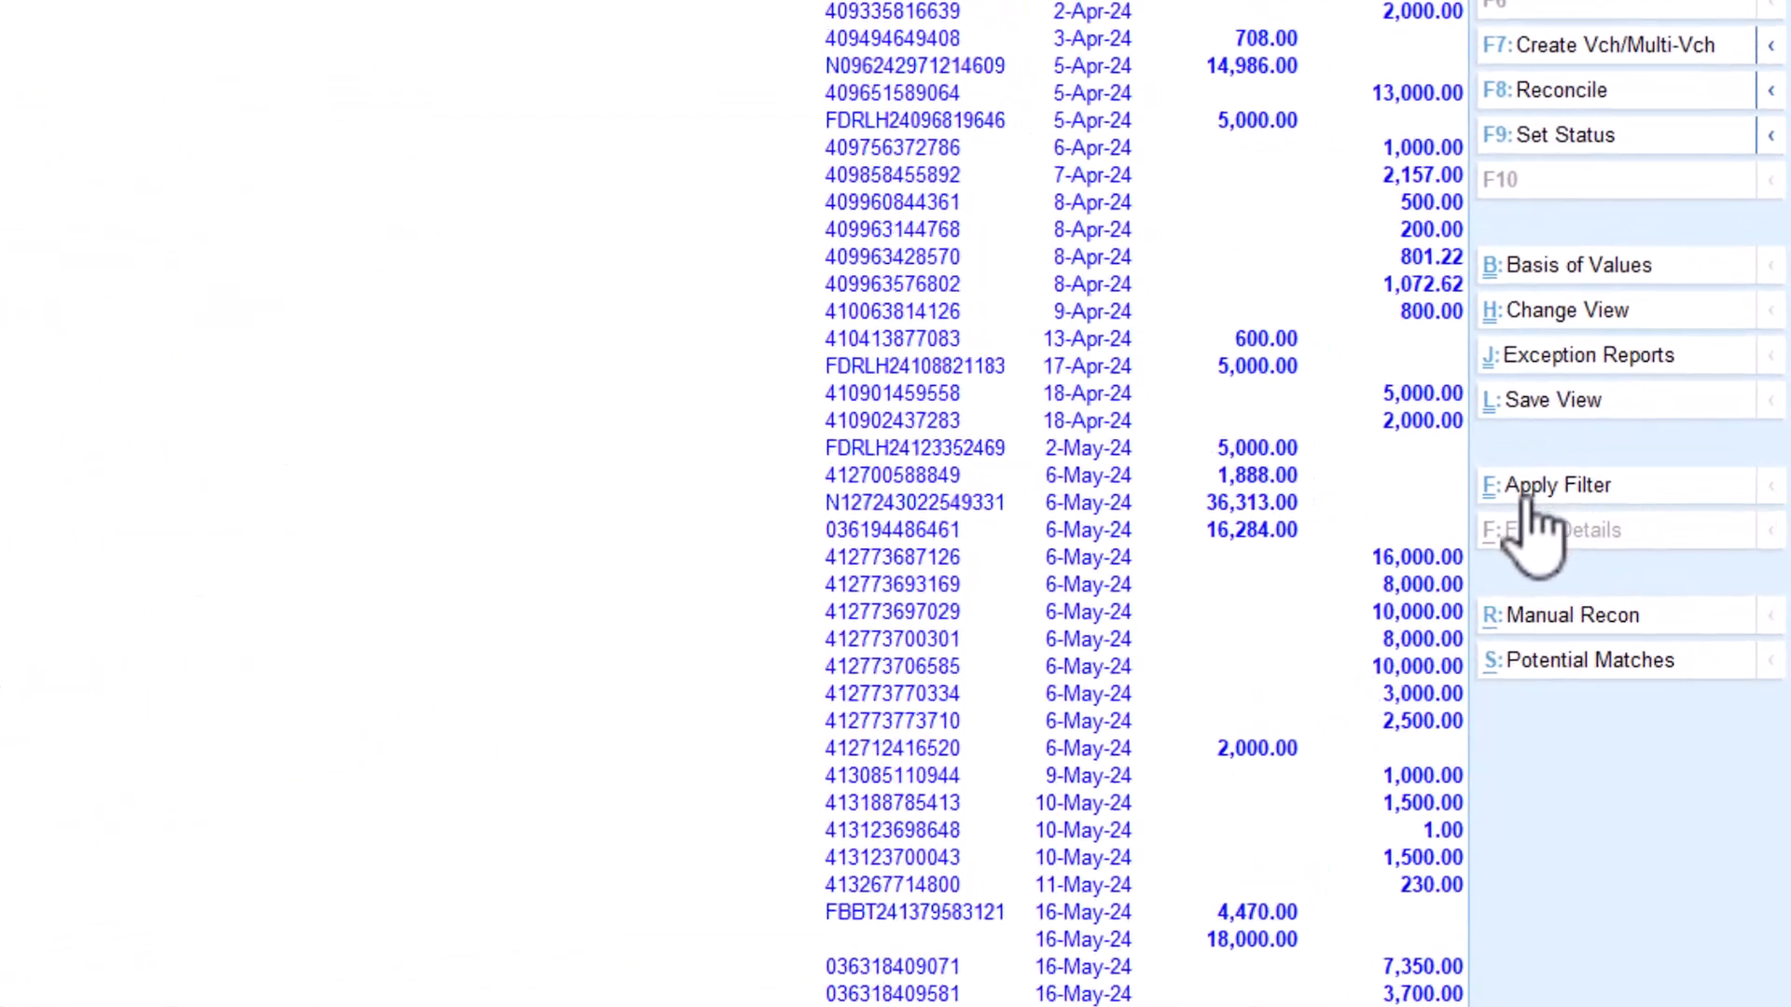
Filter the bank reconciliation list with a basic filter looking for "Salary"
click(1523, 501)
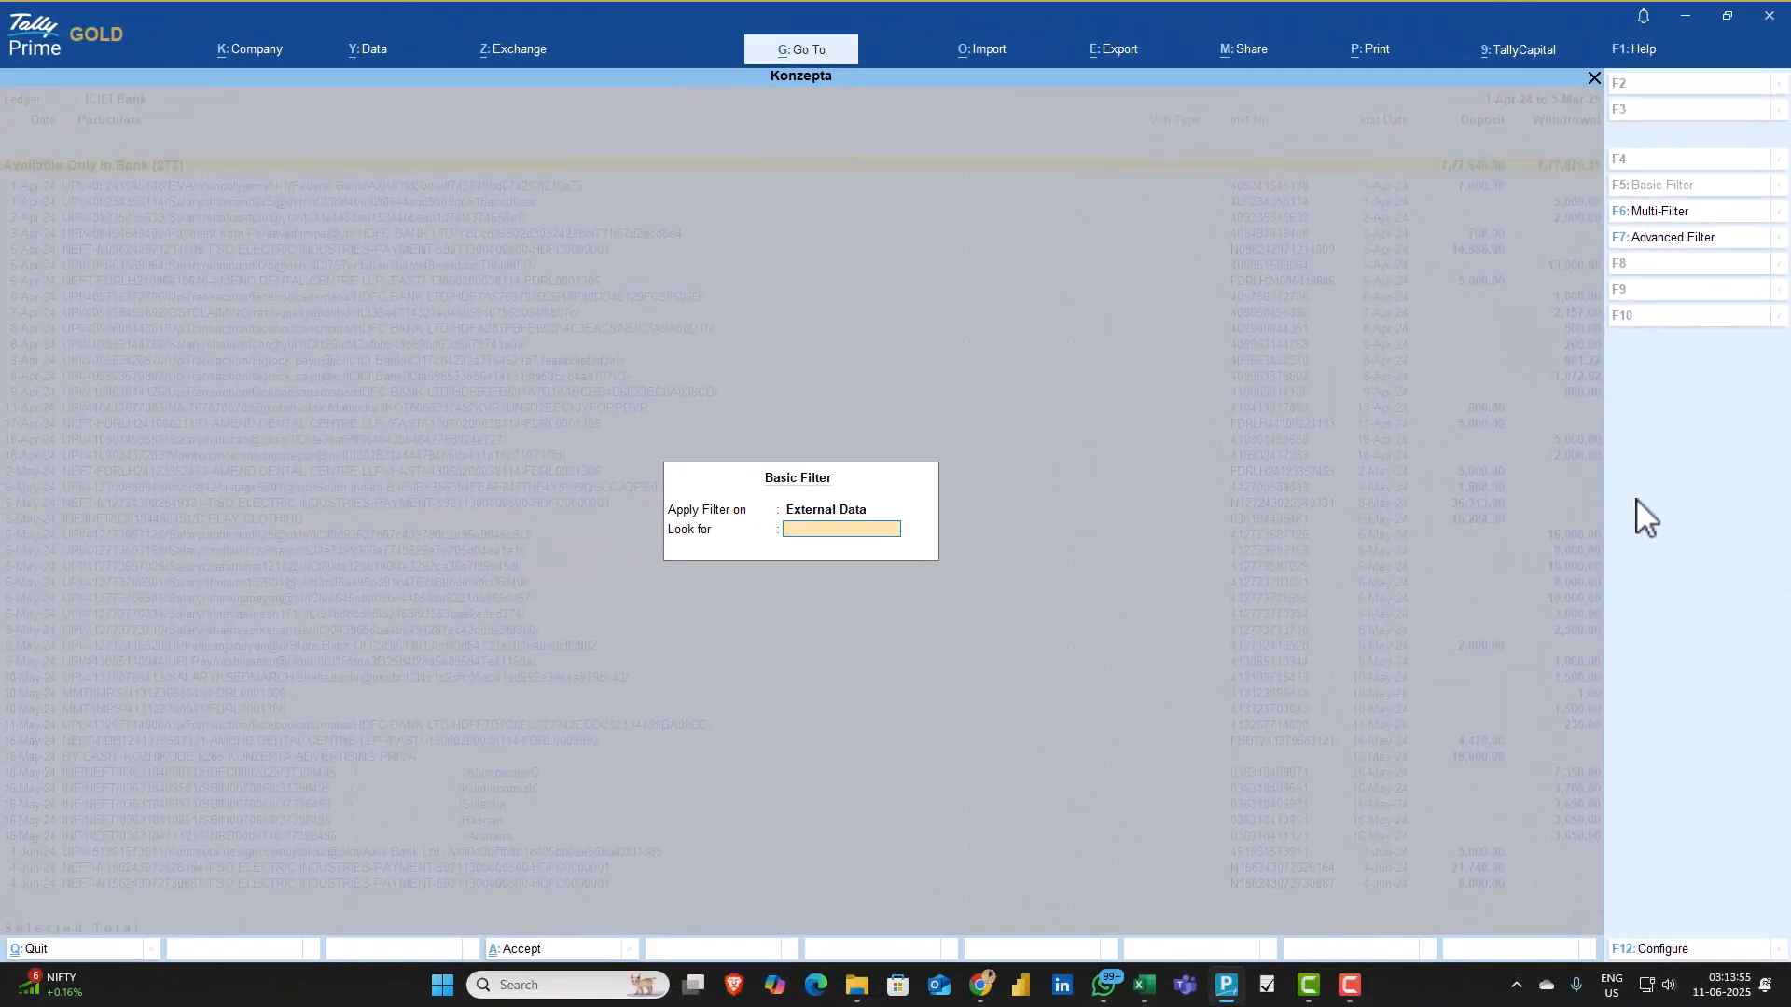
text(Salary)
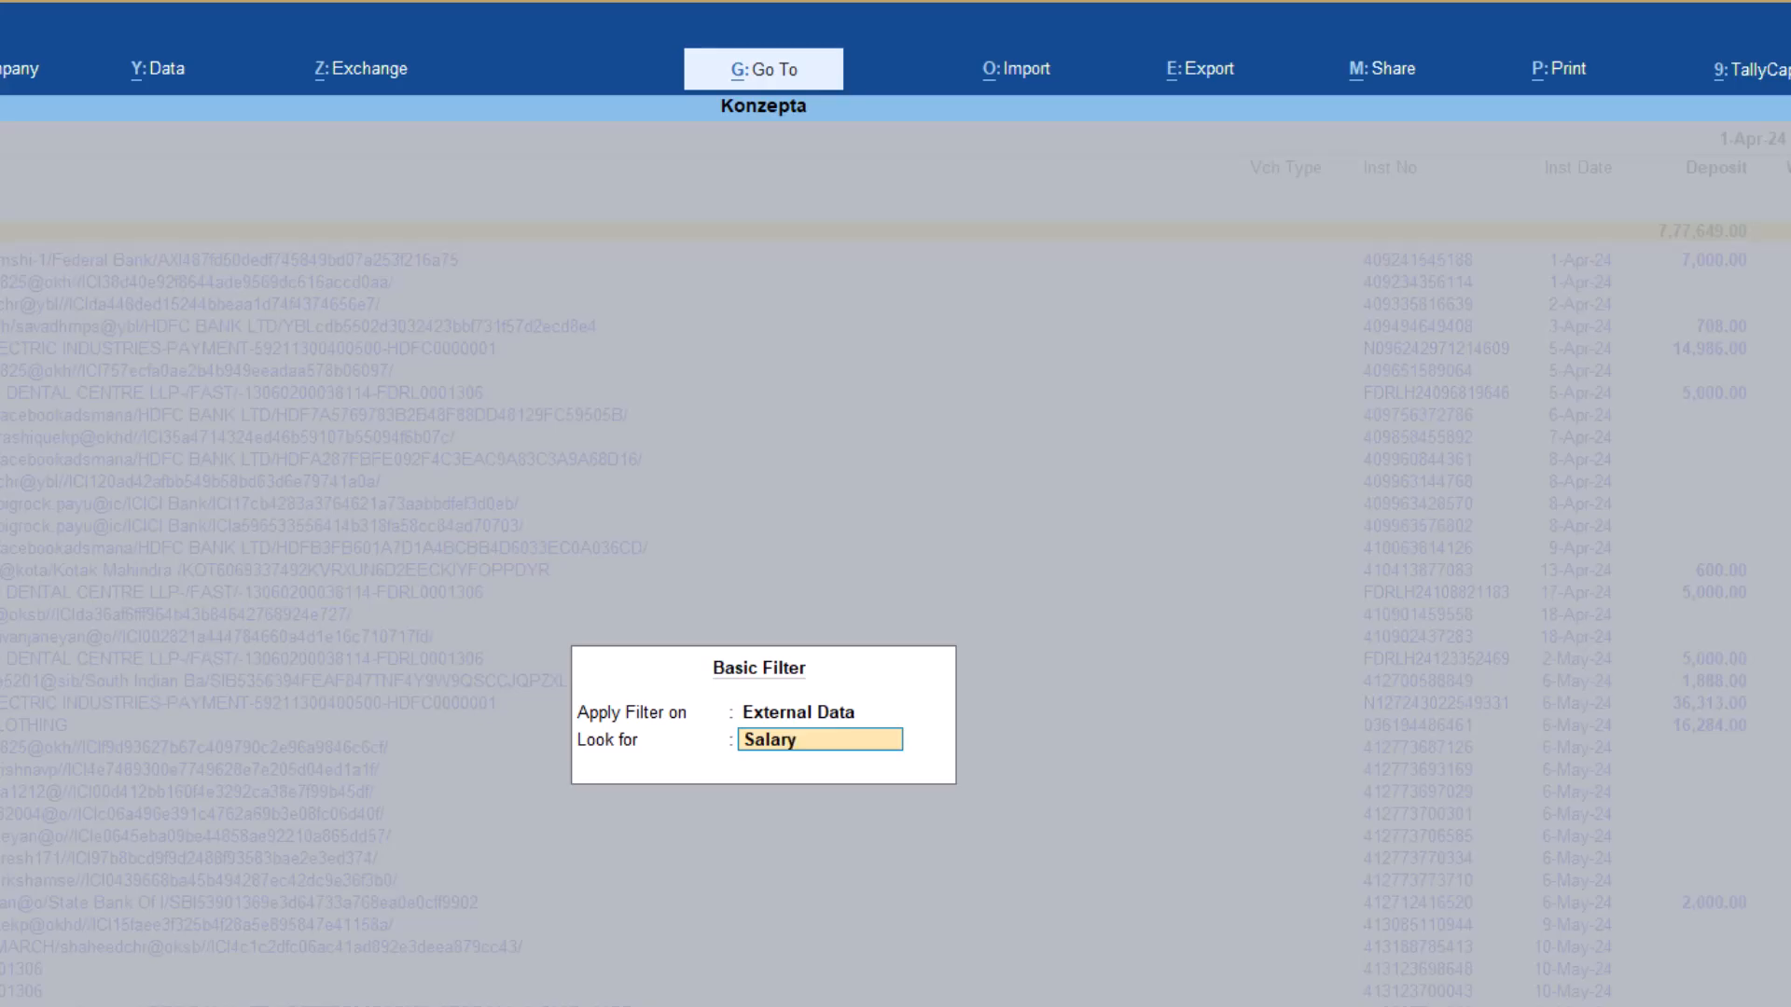
key(Return)
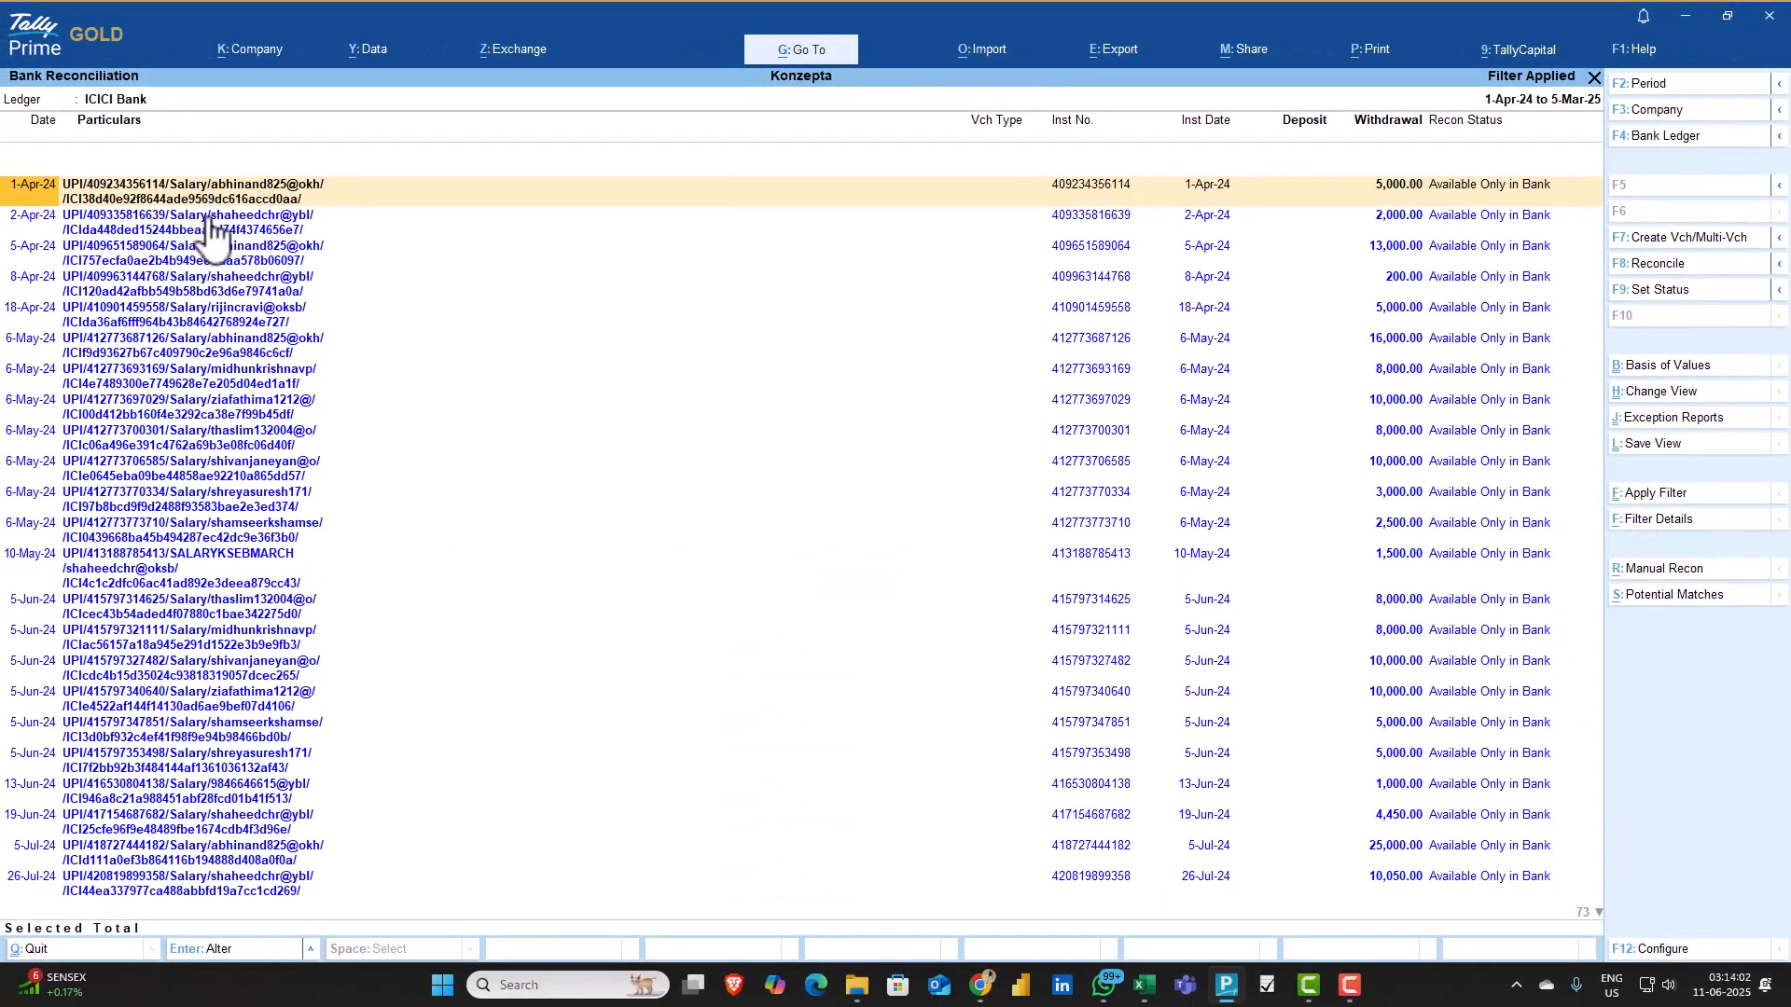
Select the first filtered salary transaction, dated 1-Apr-24
key(space)
key(Down)
key(Down)
key(Down)
key(Down)
key(Down)
key(Down)
key(Down)
key(Down)
key(Down)
key(Down)
key(Down)
key(Down)
key(Down)
key(Down)
key(Down)
key(Up)
key(Up)
key(Up)
key(Up)
key(Up)
key(Up)
key(Up)
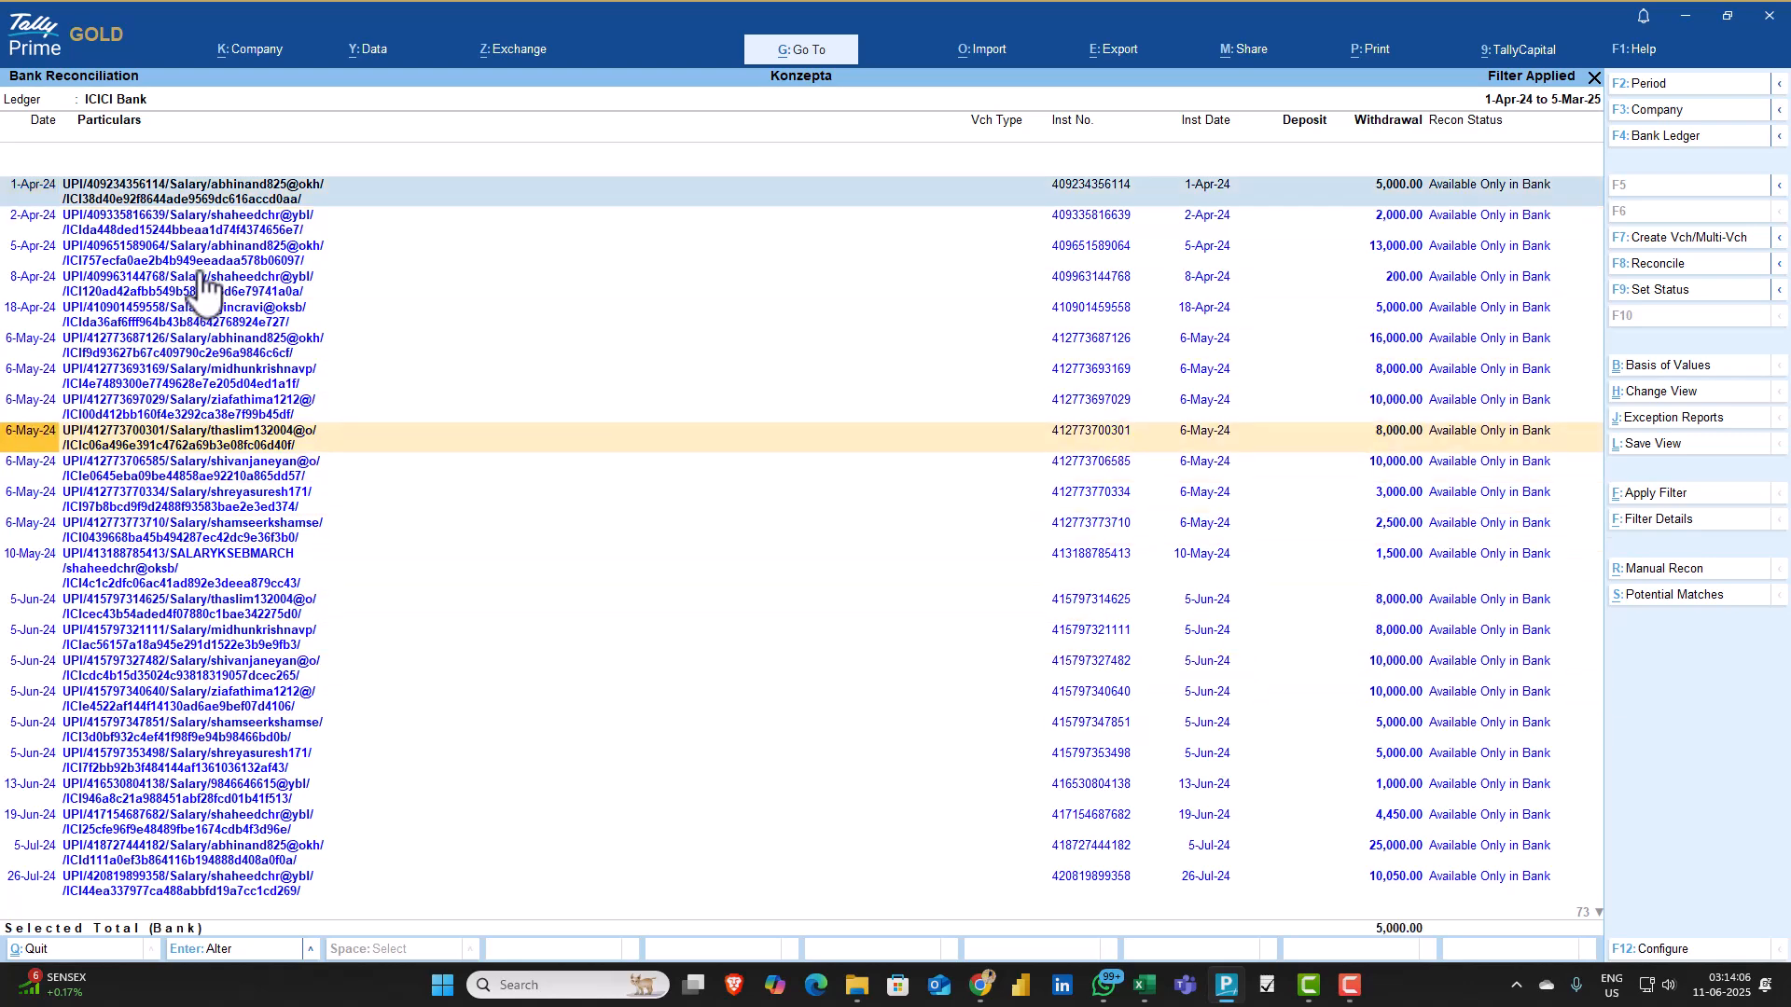
key(Up)
key(Up)
key(Up)
key(Up)
key(Up)
key(Up)
key(Up)
key(Up)
key(Up)
key(Down)
key(space)
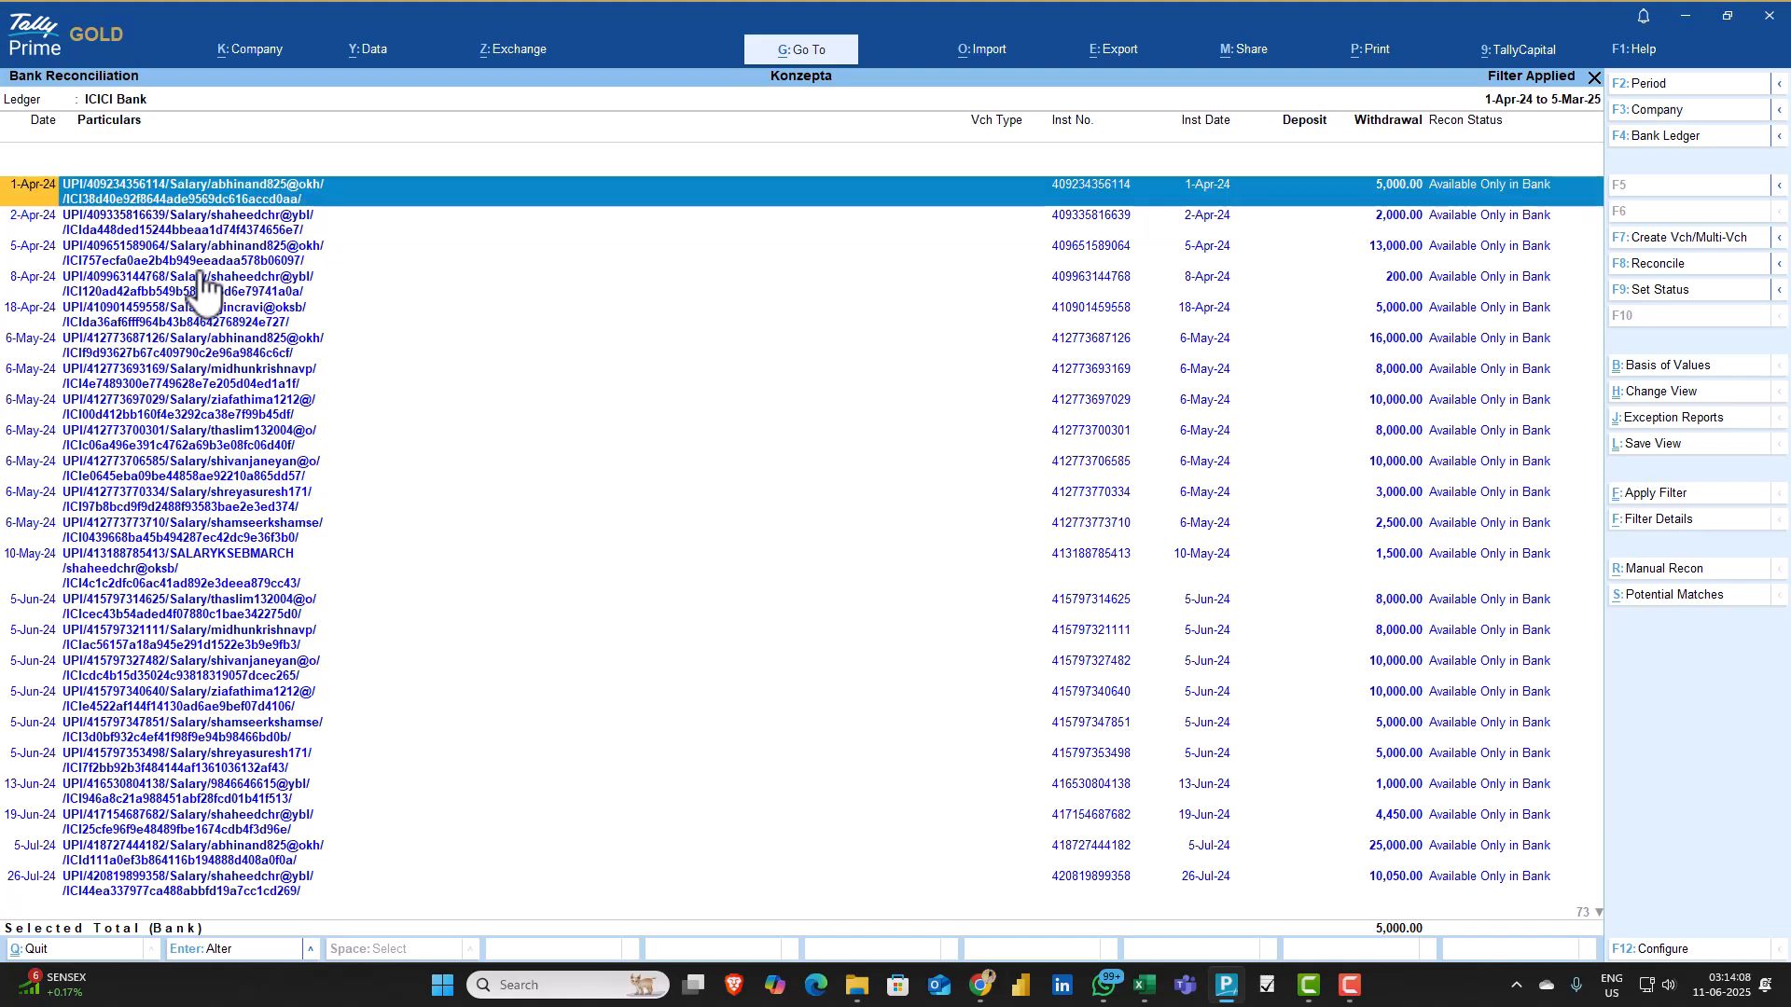
Extend the selection from the first salary transaction down through the rest of the filtered list
key(shift+Down)
key(shift+Down)
key(shift+Down)
key(shift+Down)
key(shift+Down)
key(shift+Down)
key(shift+Down)
key(shift+Down)
key(shift+Down)
key(shift+Down)
key(shift+Down)
key(shift+Down)
key(shift+Down)
key(shift+Down)
key(shift+Down)
key(shift+Down)
key(shift+Down)
key(shift+Down)
key(shift+Down)
key(shift+Down)
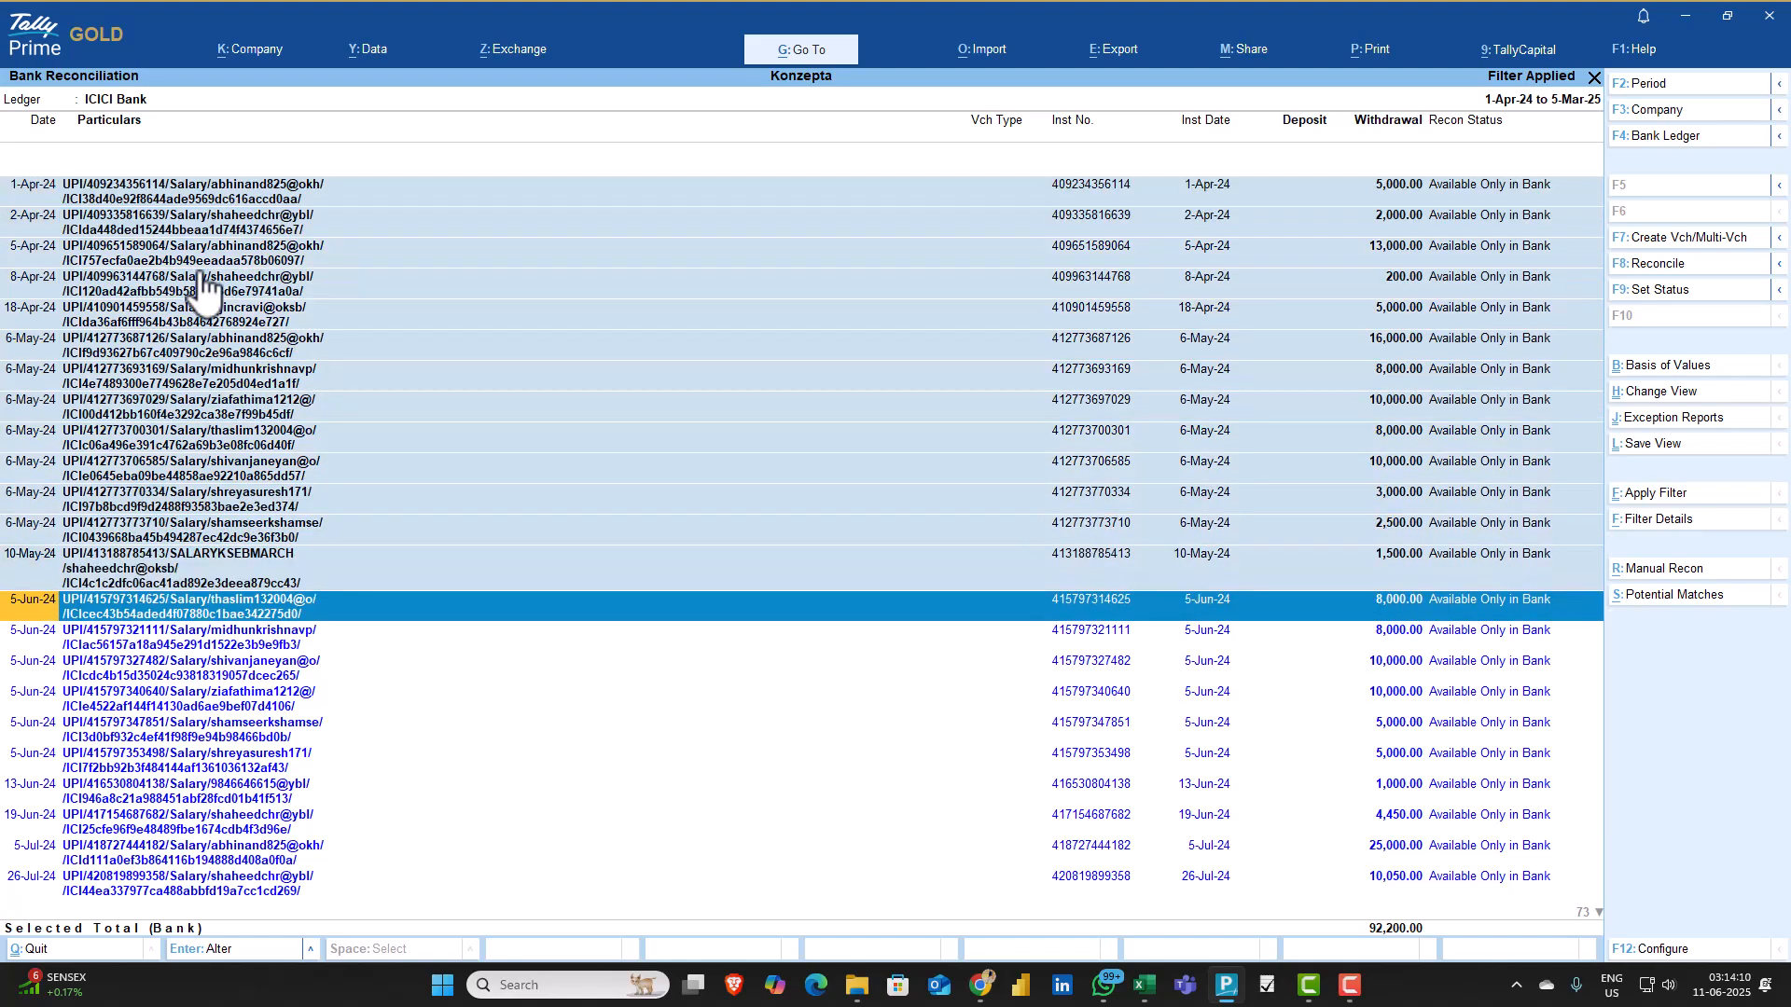
key(shift+Down)
key(shift+Down)
key(shift+Down)
key(shift+Down)
key(shift+Down)
key(shift+Down)
key(shift+Down)
key(shift+Down)
key(shift+Down)
key(shift+Down)
key(shift+Down)
key(shift+Down)
key(shift+Down)
key(shift+Down)
key(shift+Down)
key(shift+Down)
key(shift+Down)
key(shift+Down)
key(shift+Down)
key(shift+Down)
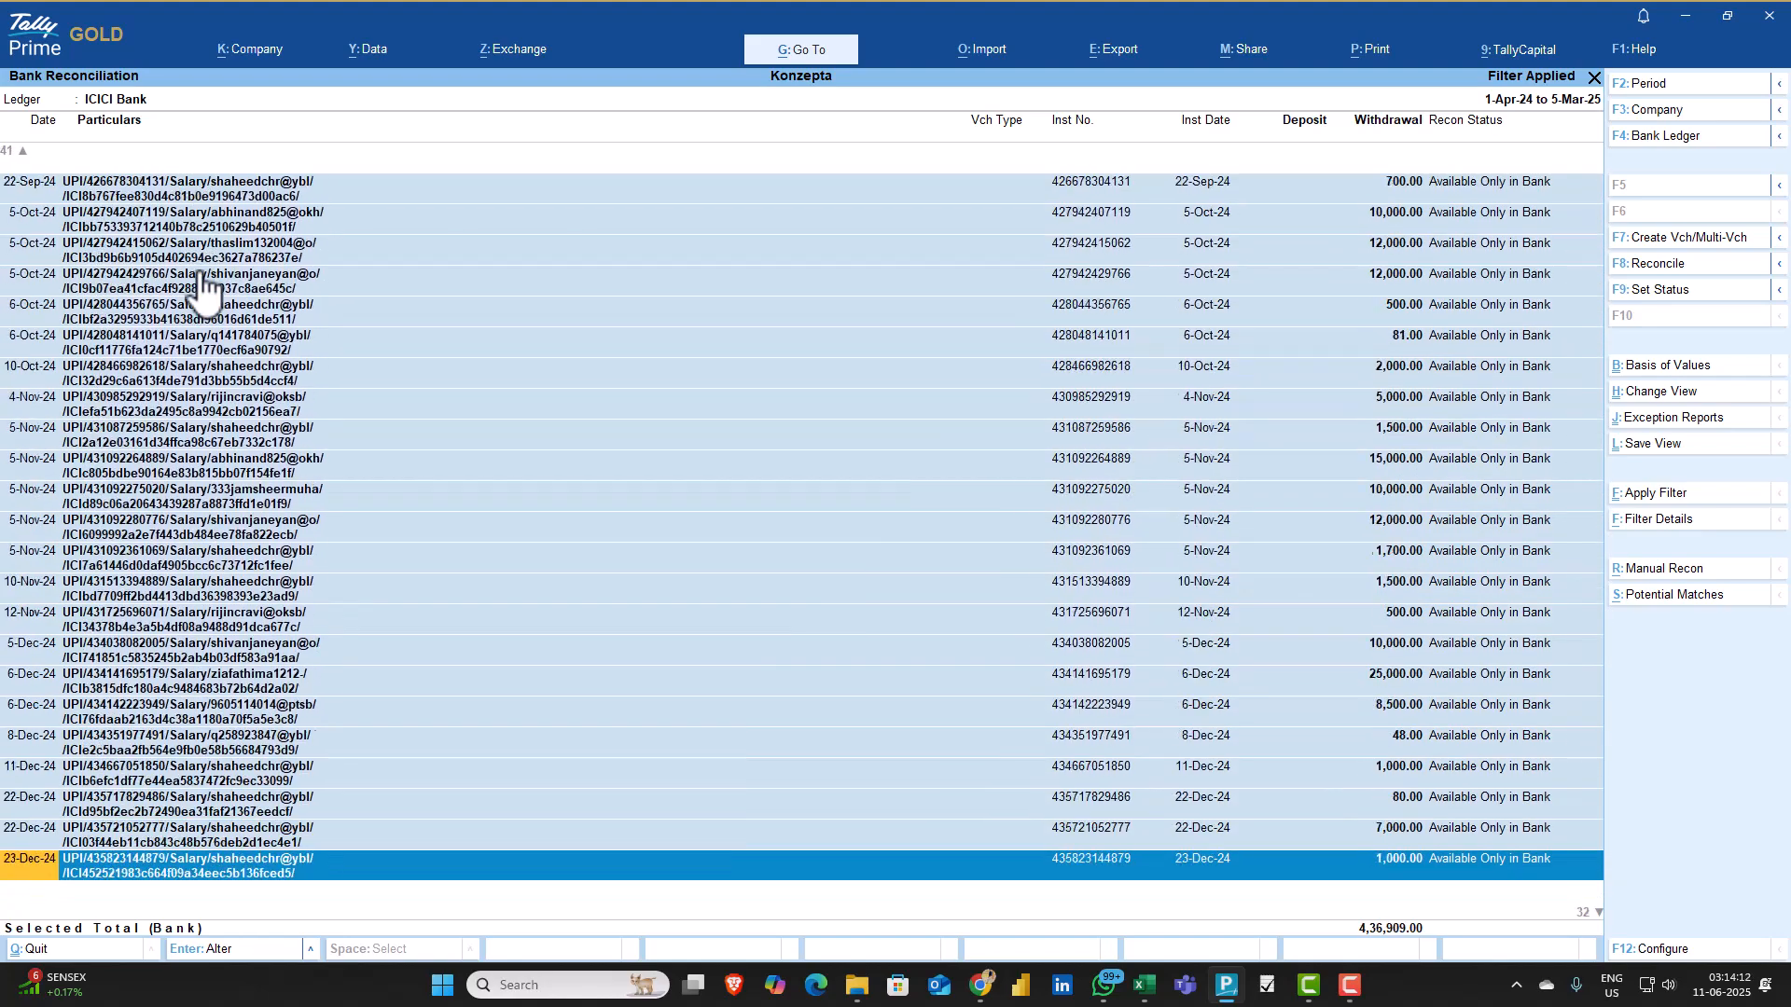
key(shift+Down)
key(shift+Down)
key(shift+Down)
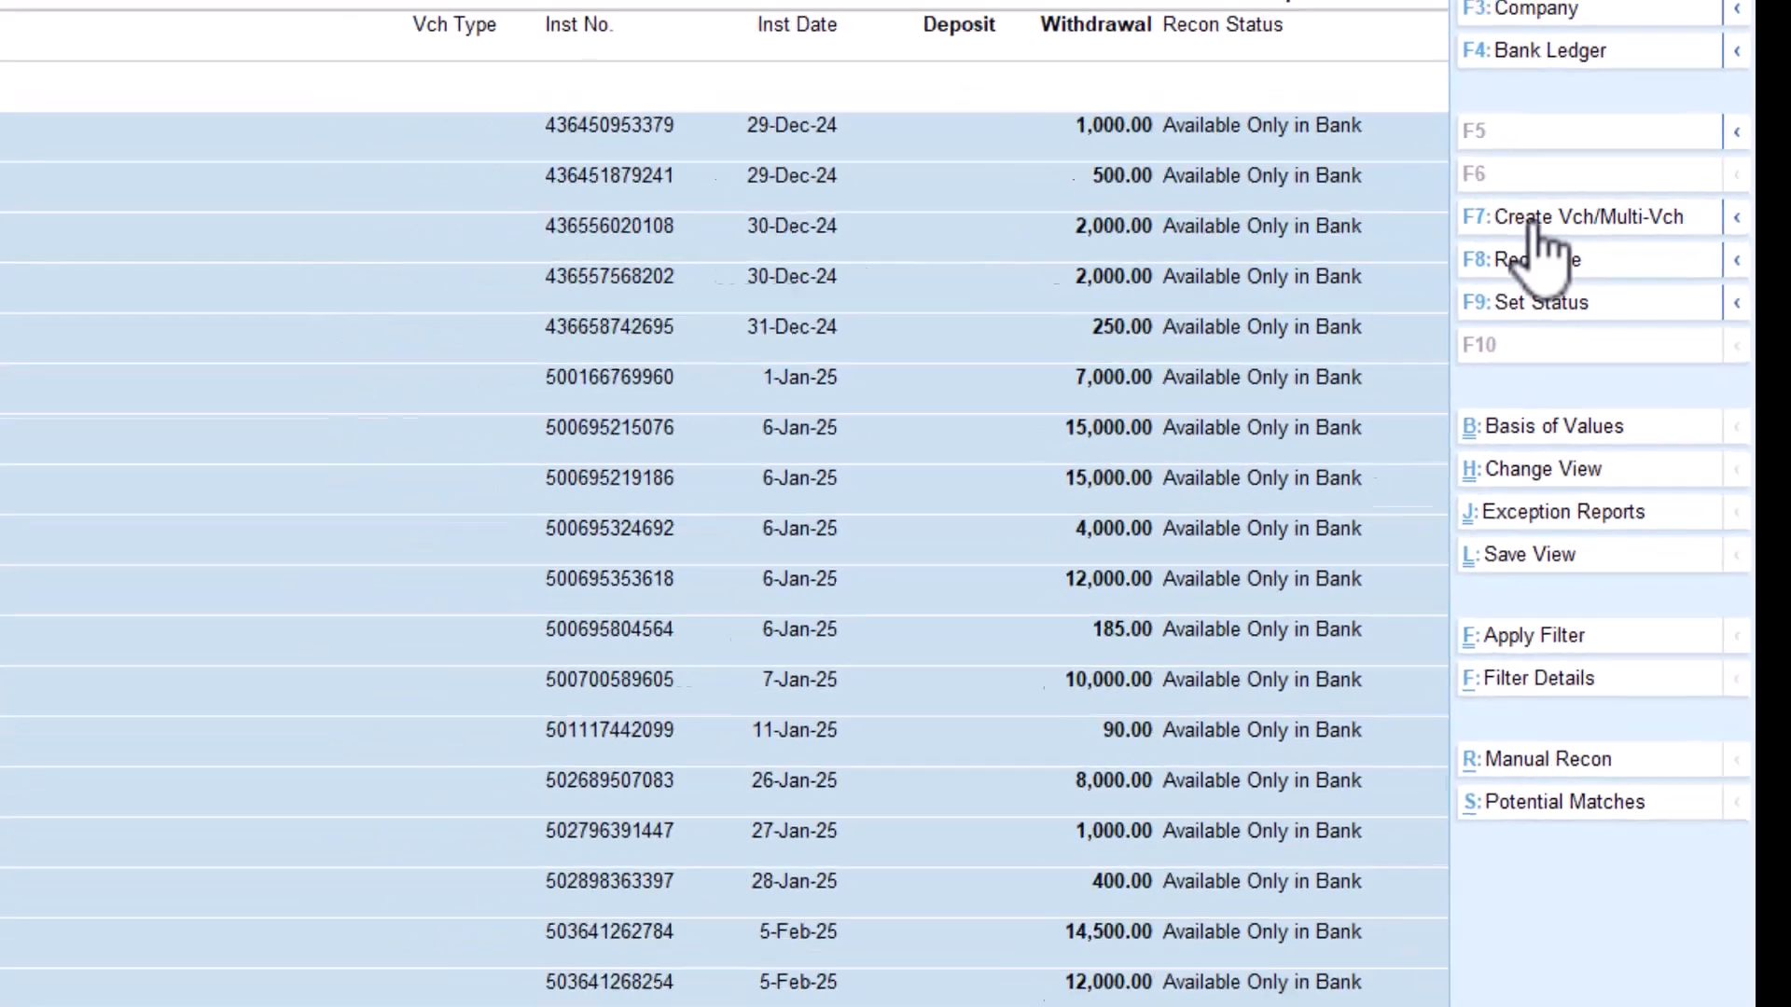
Open multiple voucher creation for the selected transactions and start a new common ledger named Salary
click(1537, 226)
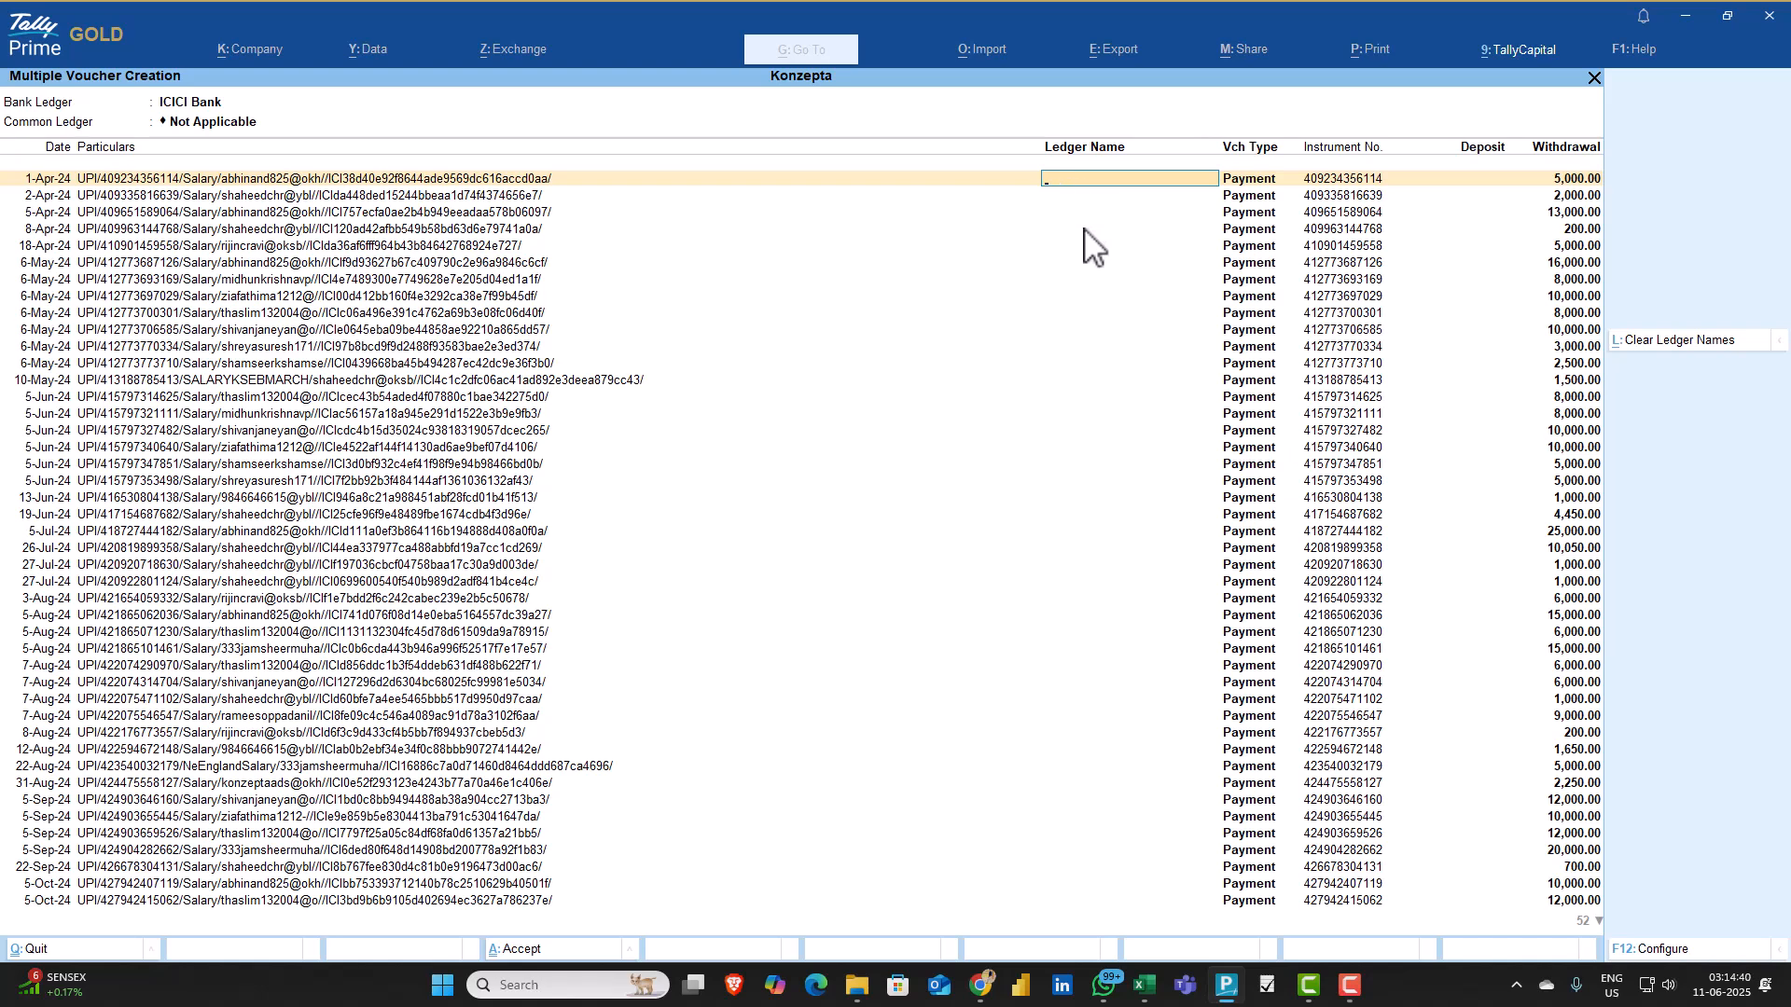
click(209, 122)
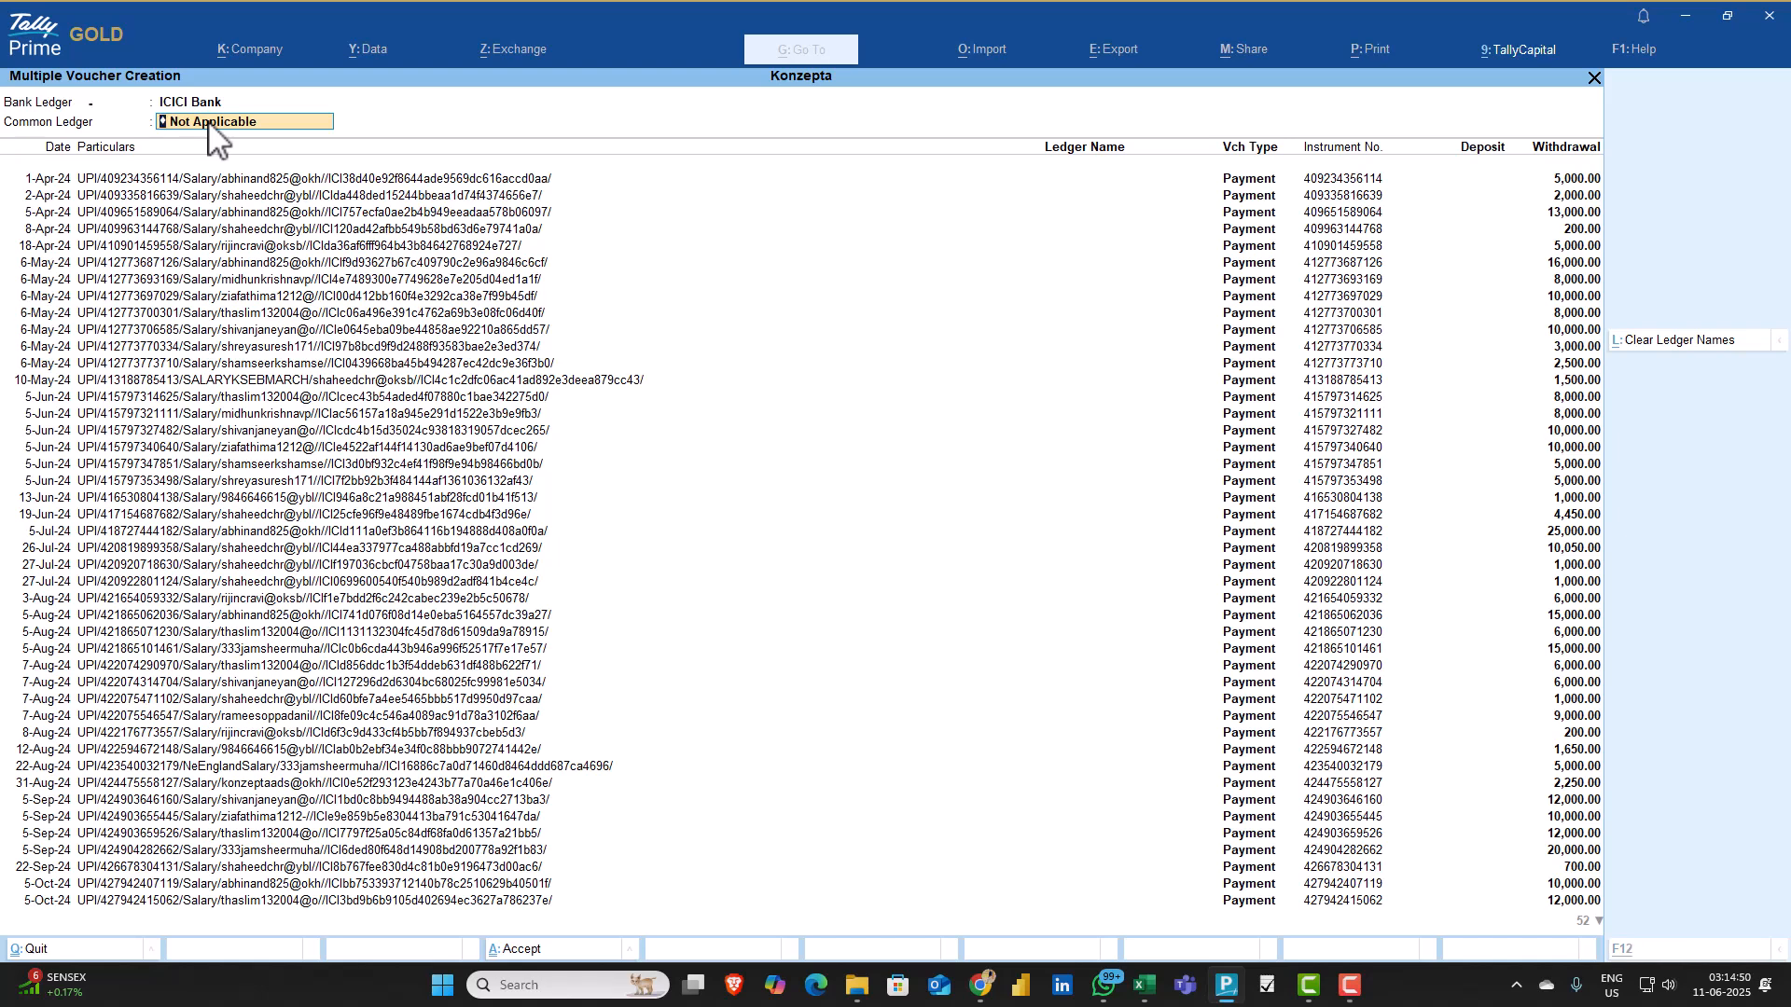
key(alt+c)
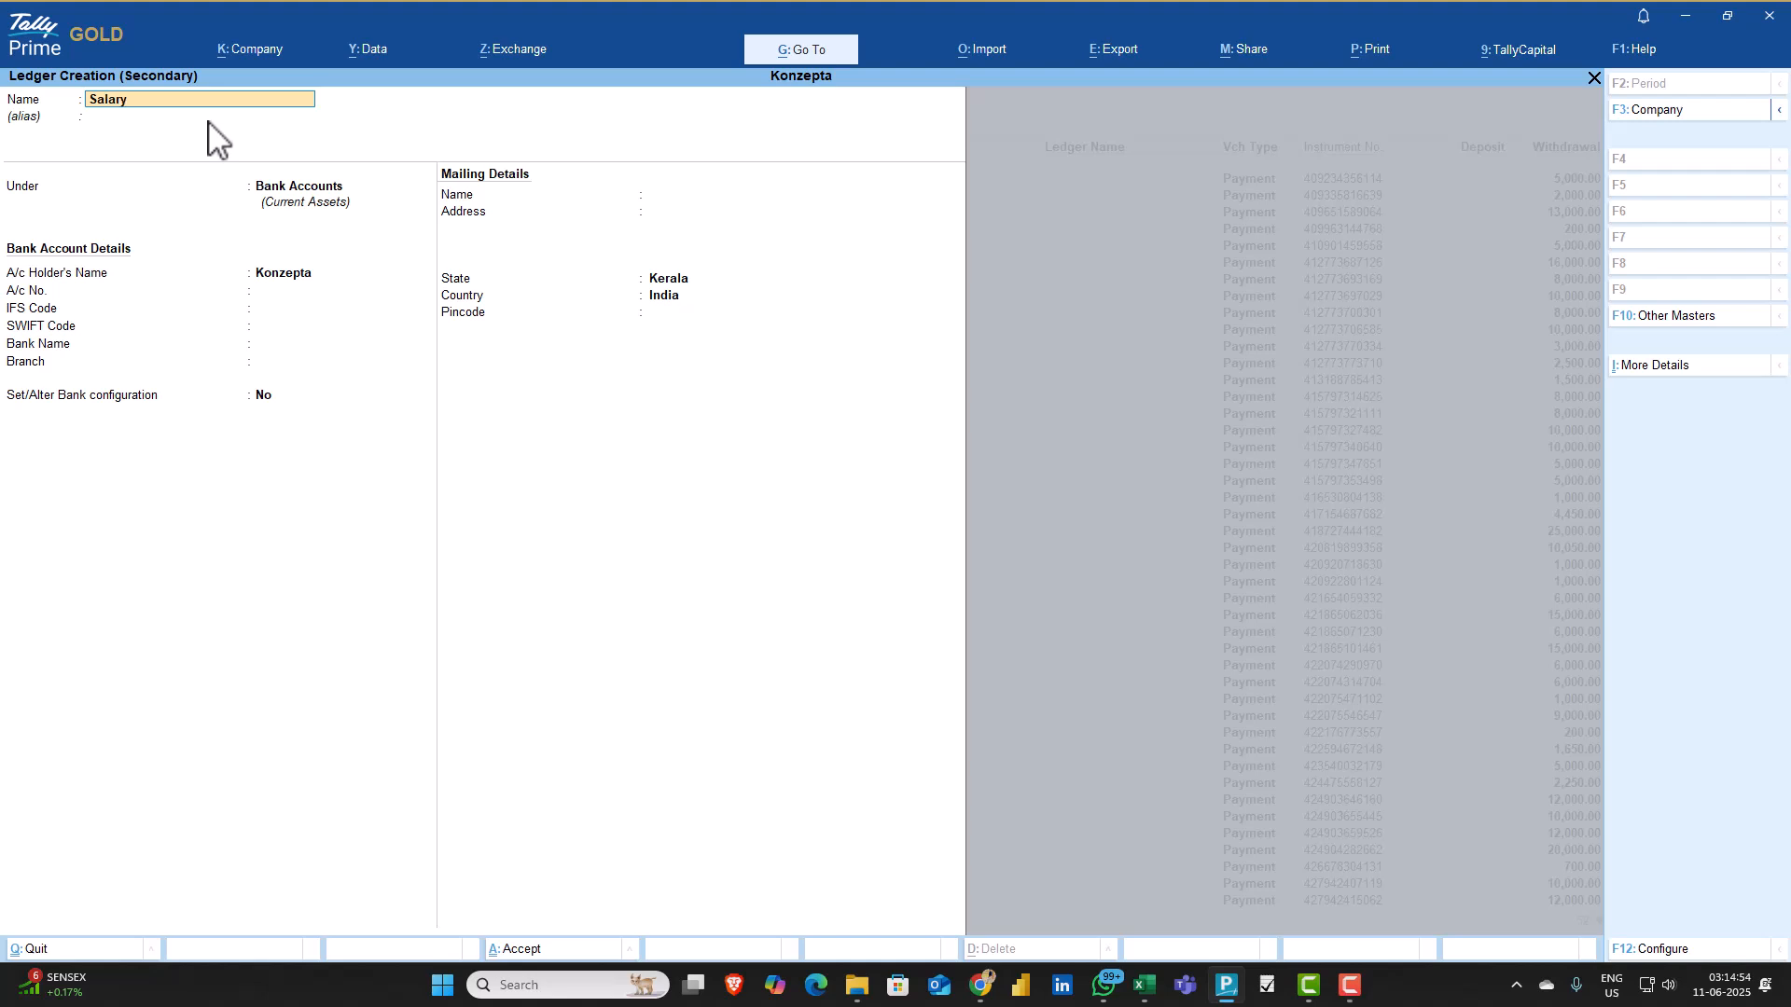
Place the Salary ledger under Indirect Expenses and accept it as the common ledger for all the vouchers
key(Return)
key(Return)
text(Ind)
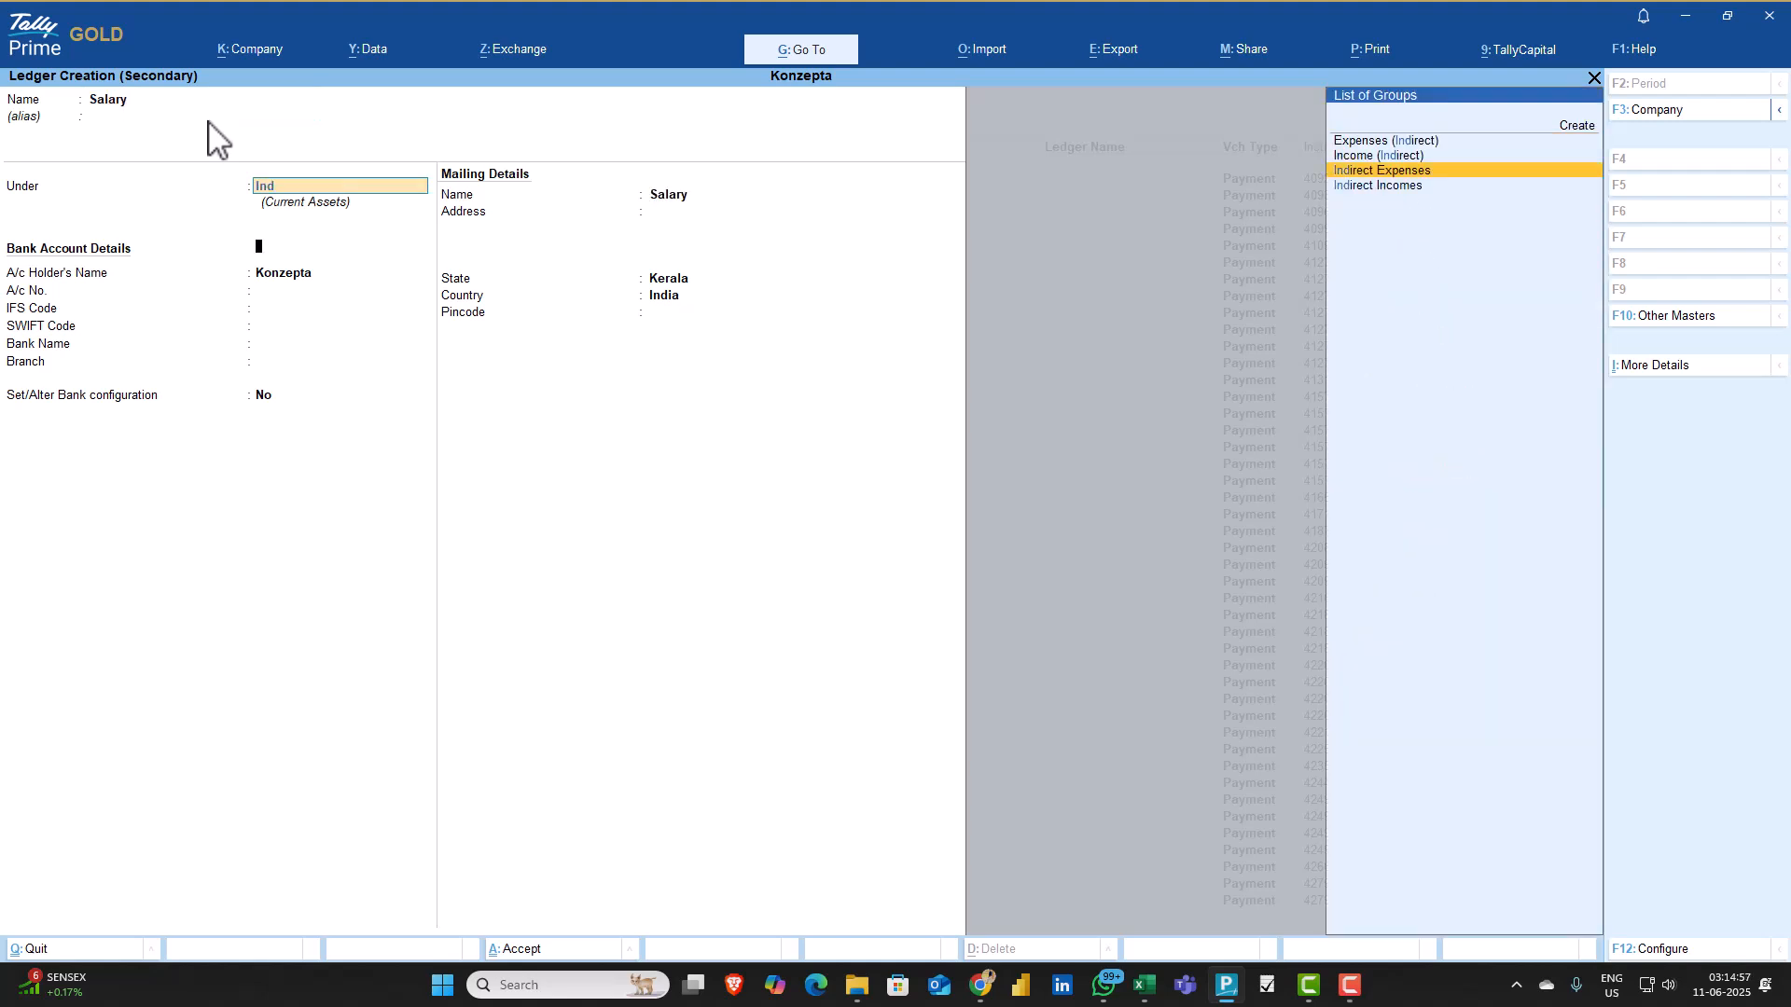
key(Return)
key(Return)
key(ctrl+a)
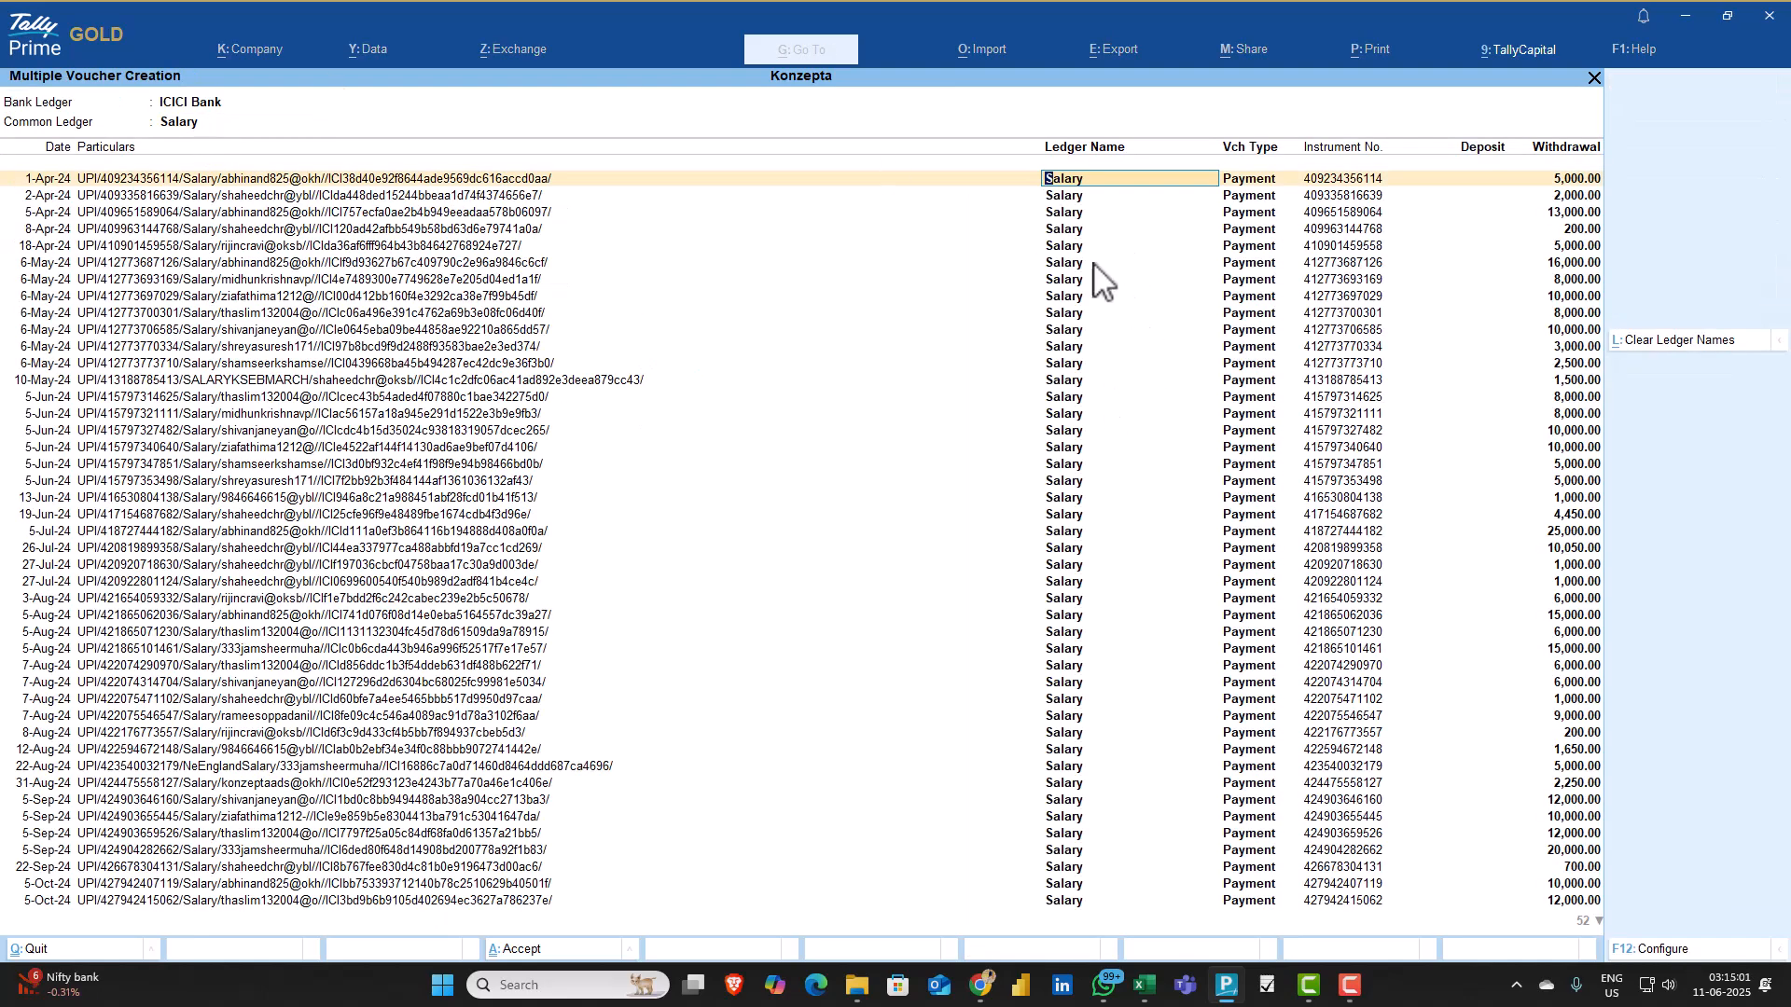
key(Down)
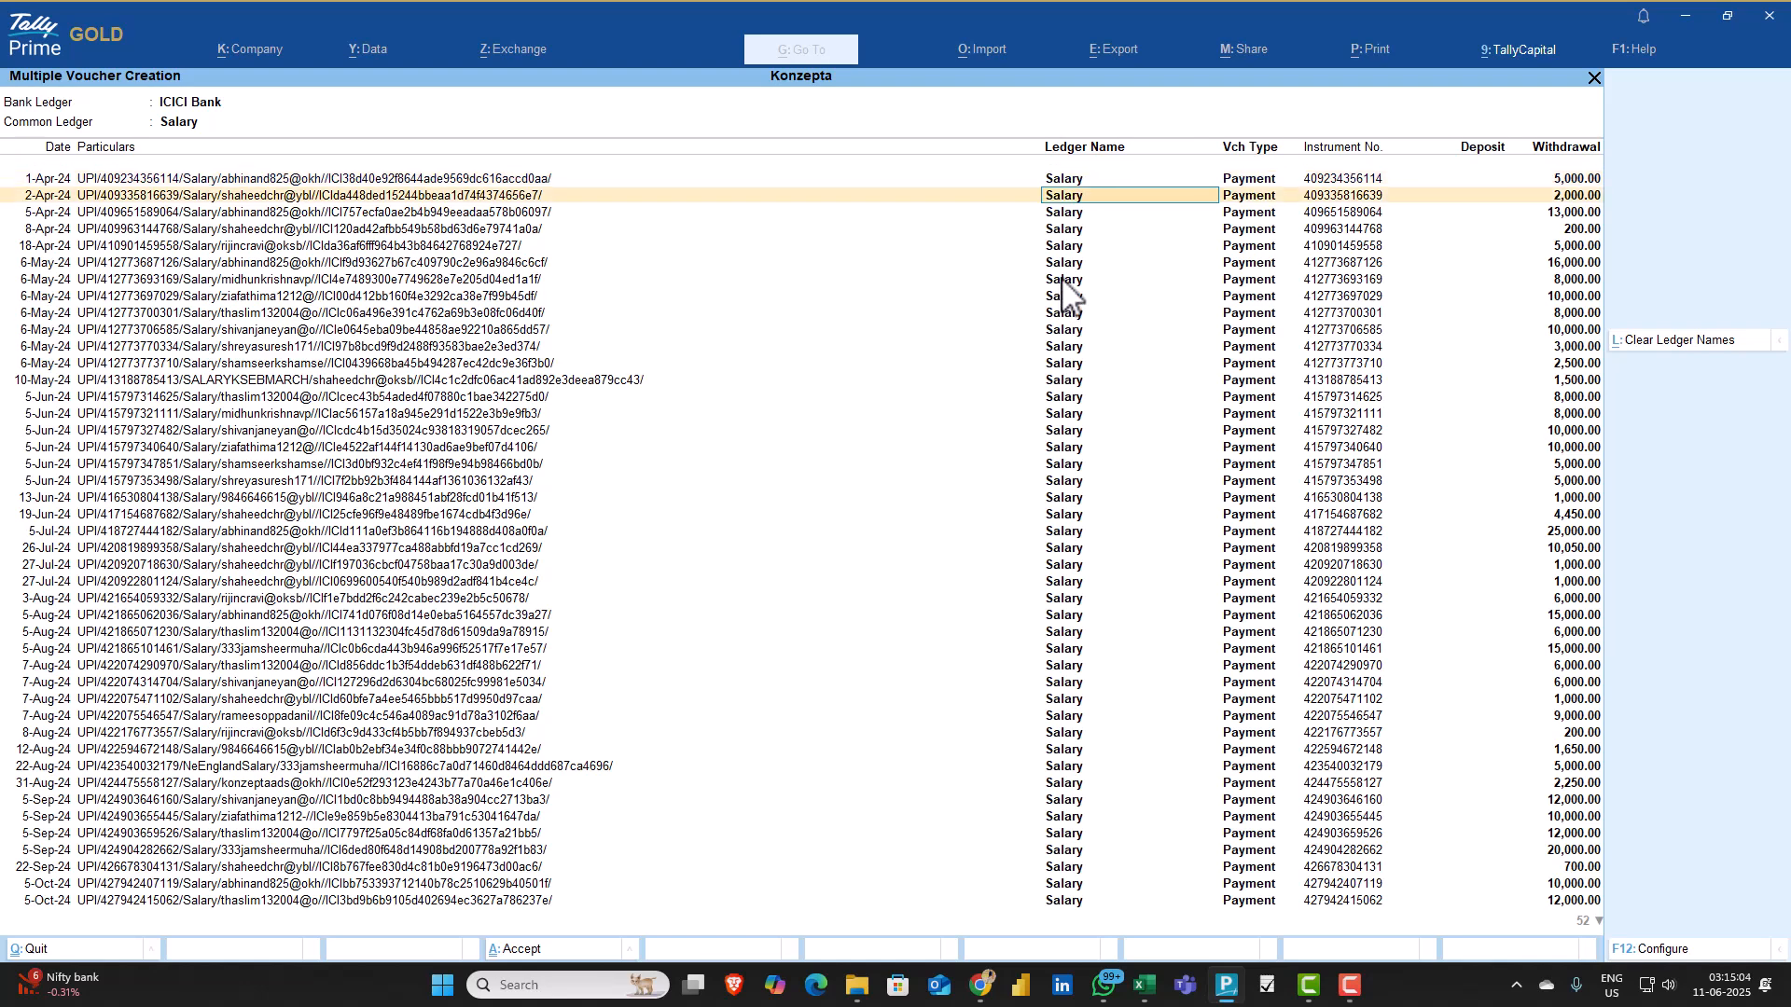
Review the list of payment vouchers assigned to the Salary ledger through to March 2025 and accept their creation
key(Down)
key(Down)
key(Down)
key(Down)
key(Down)
key(Down)
key(Down)
key(Down)
key(Down)
key(Down)
key(Down)
key(Down)
key(Down)
key(Down)
key(Down)
key(Down)
key(Down)
key(Down)
key(Down)
key(Down)
key(Down)
key(Down)
key(Down)
key(Down)
key(Down)
key(Down)
key(Down)
key(Down)
key(Down)
key(Down)
key(Down)
key(Down)
key(Down)
key(Down)
key(Down)
key(Down)
key(Down)
key(Down)
key(Down)
key(Down)
key(Down)
key(Down)
key(Down)
key(Down)
key(Down)
key(Down)
key(Down)
key(Down)
key(Down)
key(Down)
key(Down)
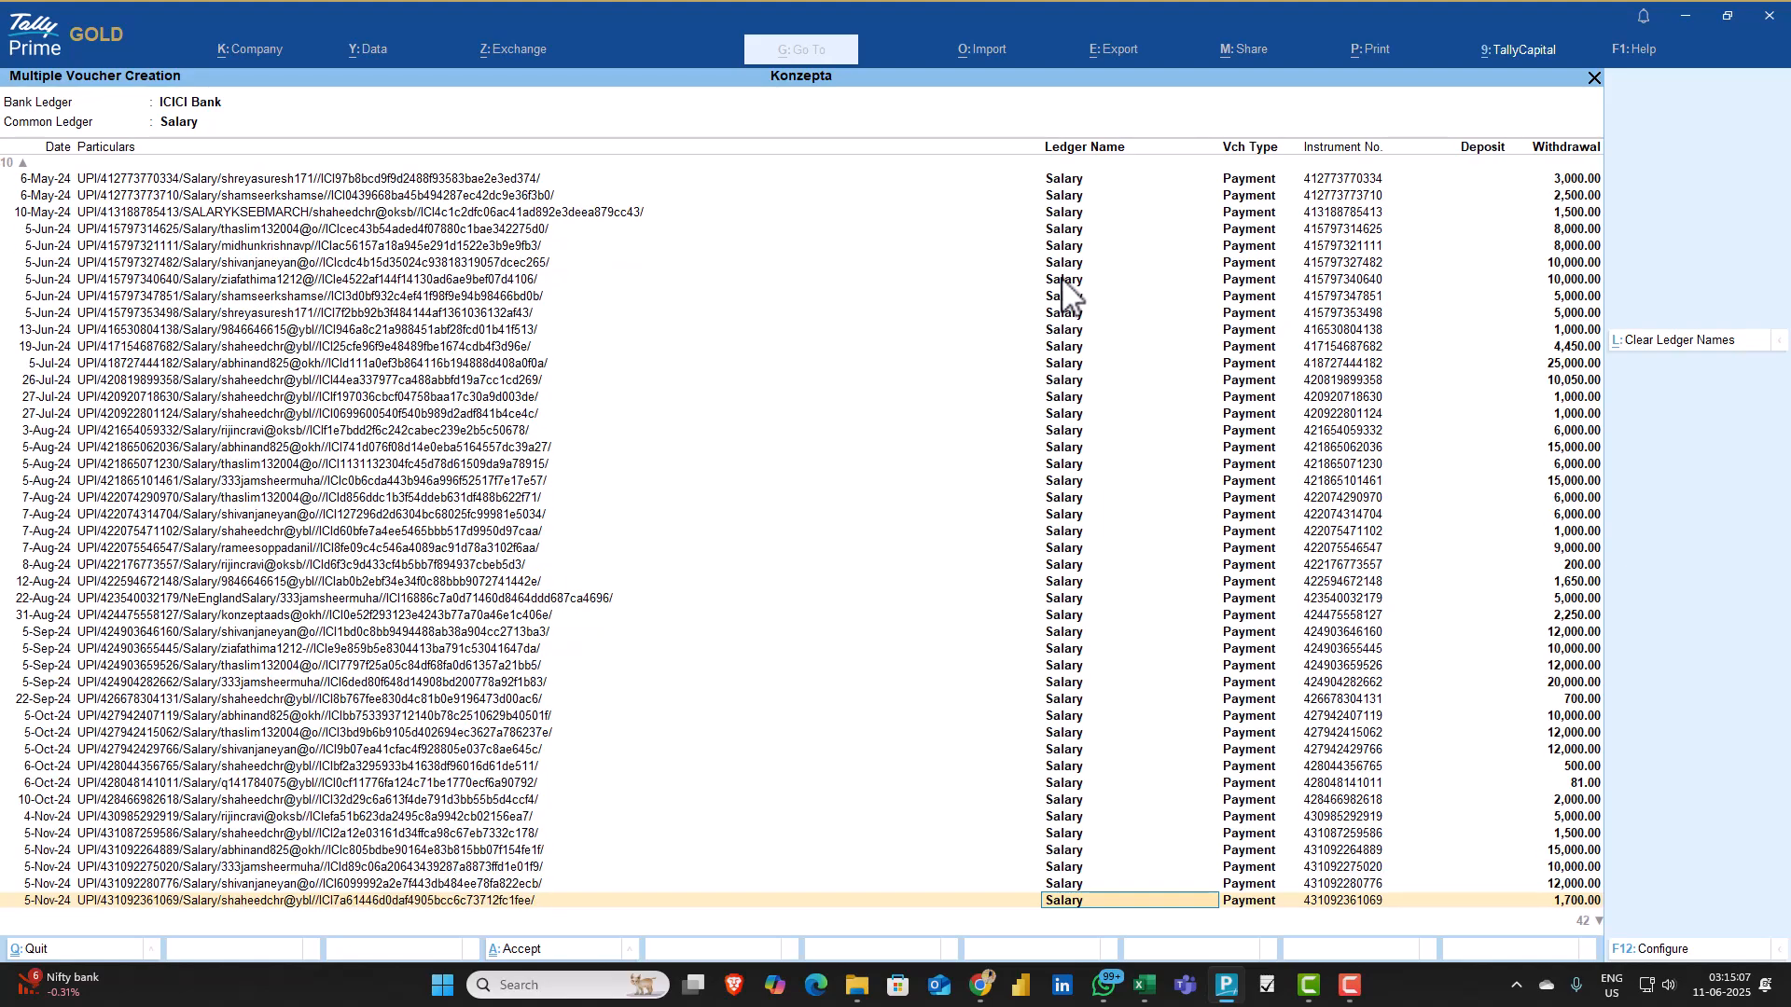
key(Down)
key(Down)
key(Down)
key(Down)
key(Down)
key(Down)
key(Down)
key(Down)
key(Down)
key(Down)
key(Down)
key(Down)
key(Down)
key(Down)
key(Down)
key(Down)
key(Down)
key(Down)
key(Down)
key(Down)
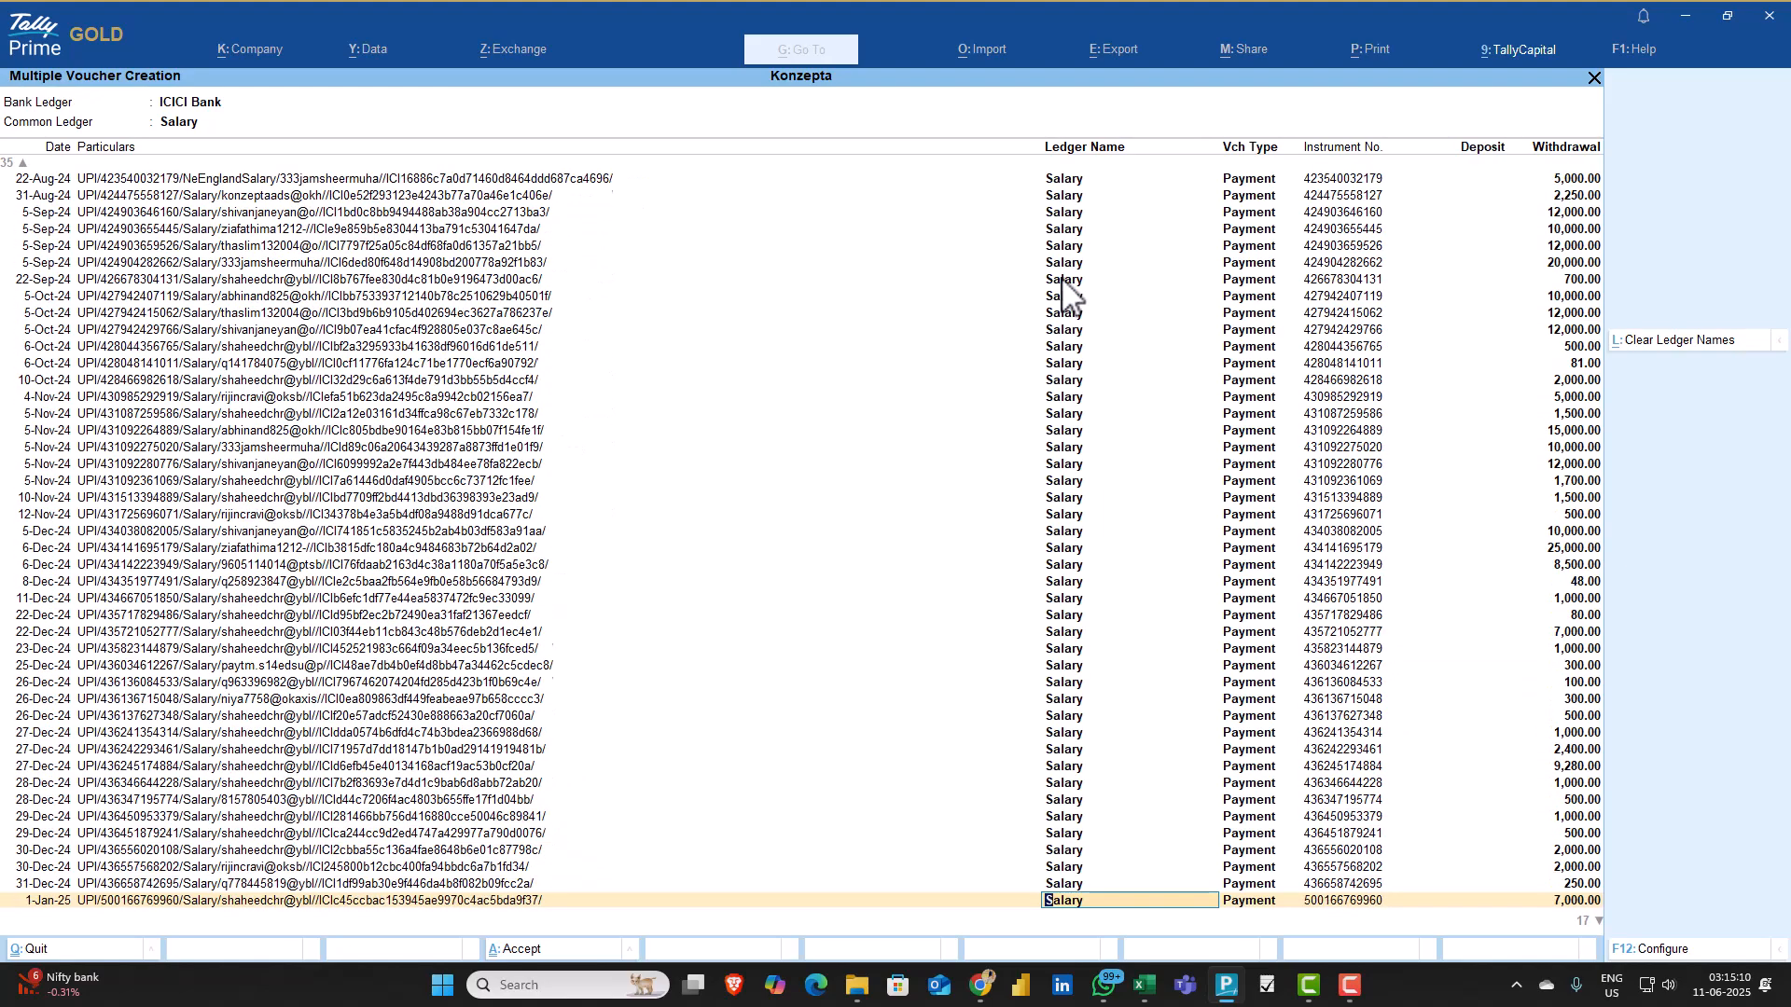
key(ctrl+a)
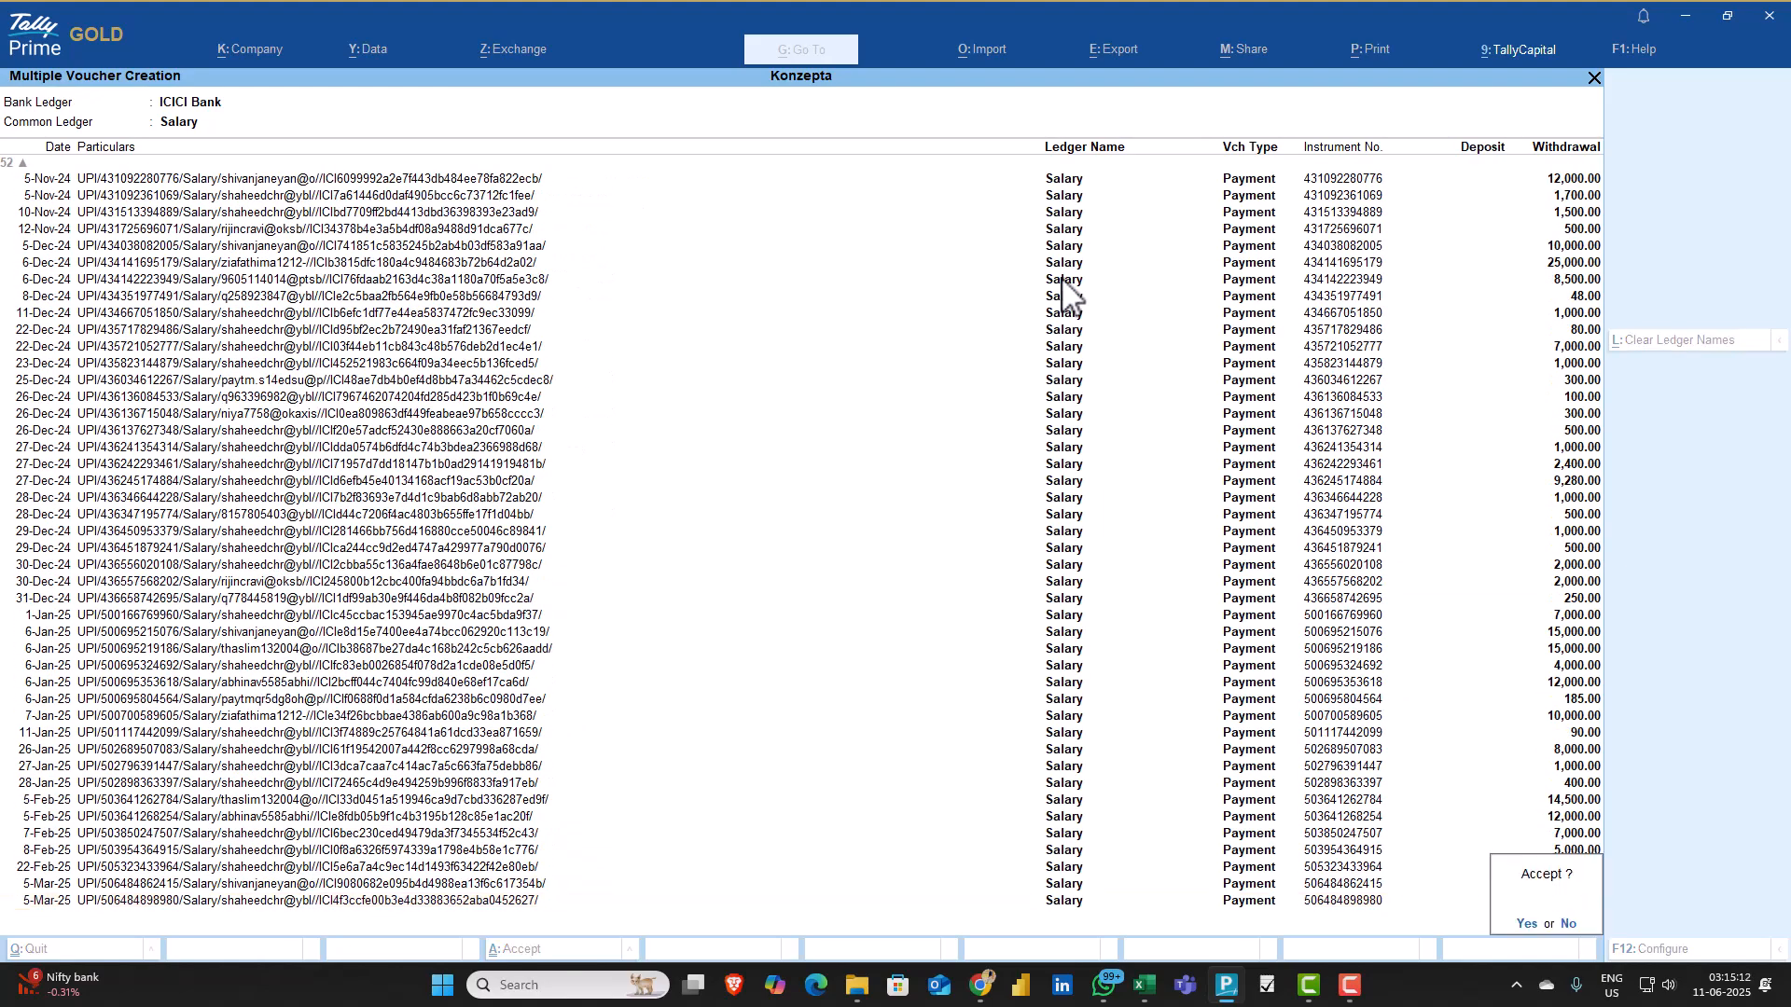
key(y)
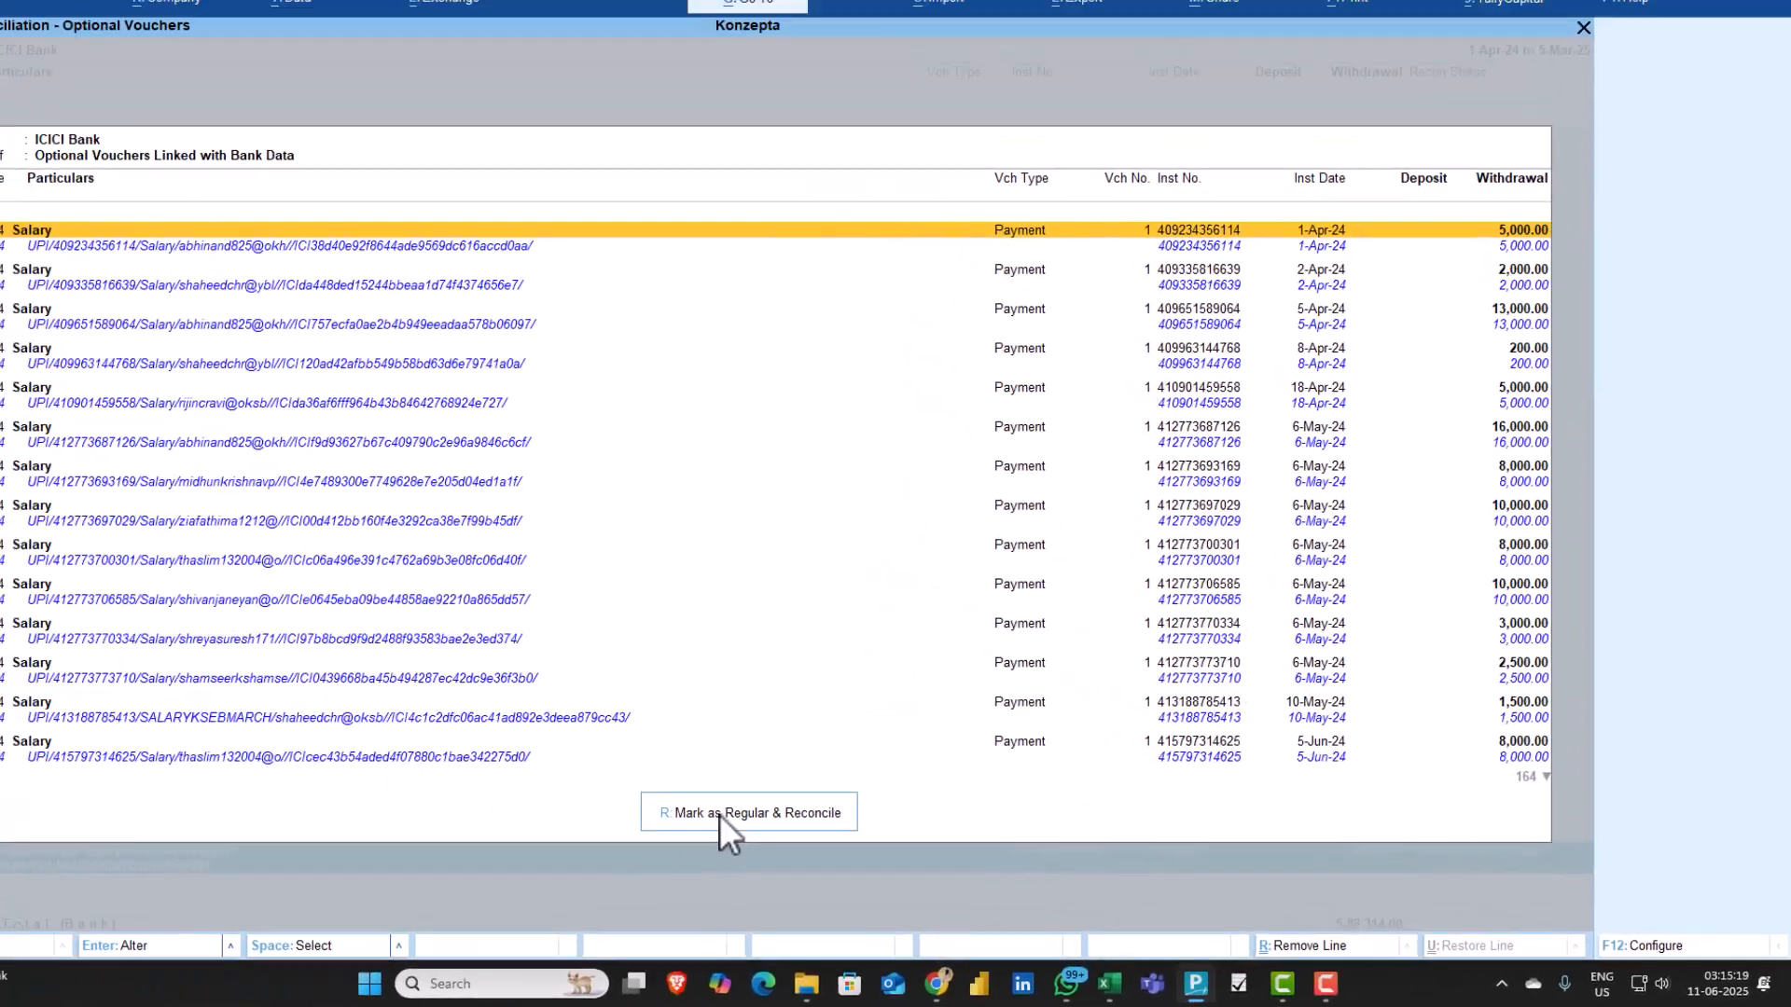
Mark the optional Salary payment vouchers as regular, reconcile them, and return to the Gateway of Tally
click(470, 774)
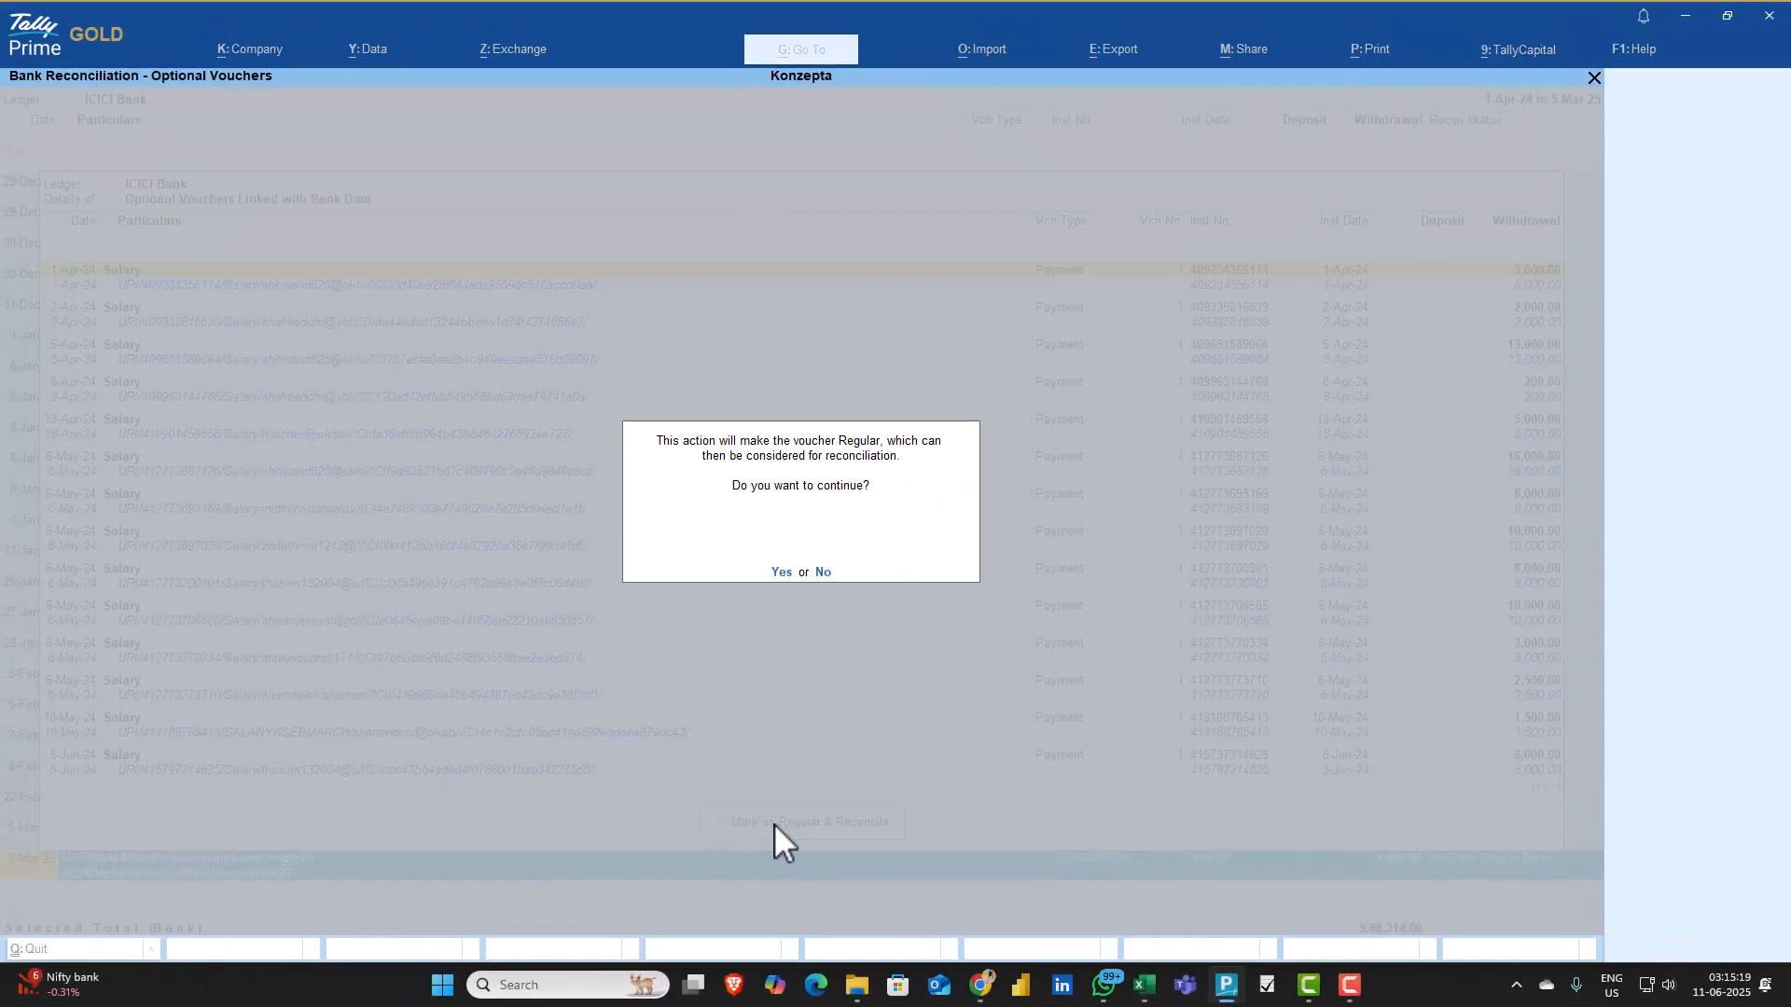
click(783, 573)
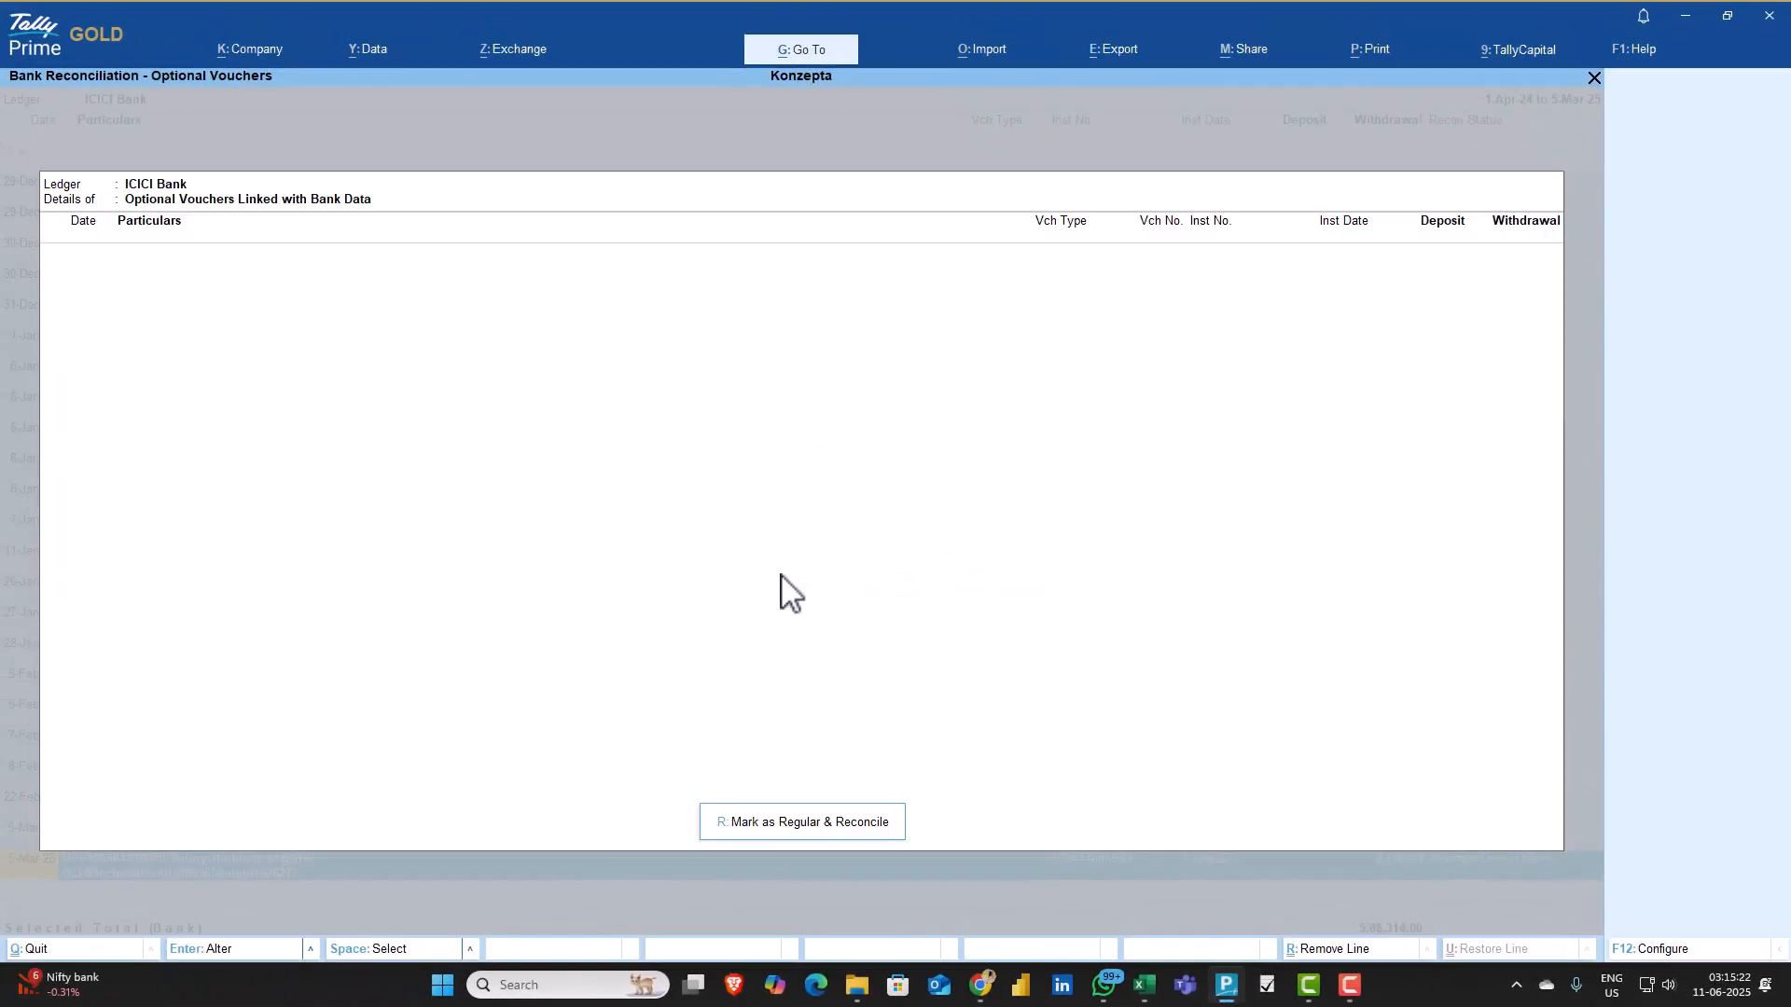
key(Escape)
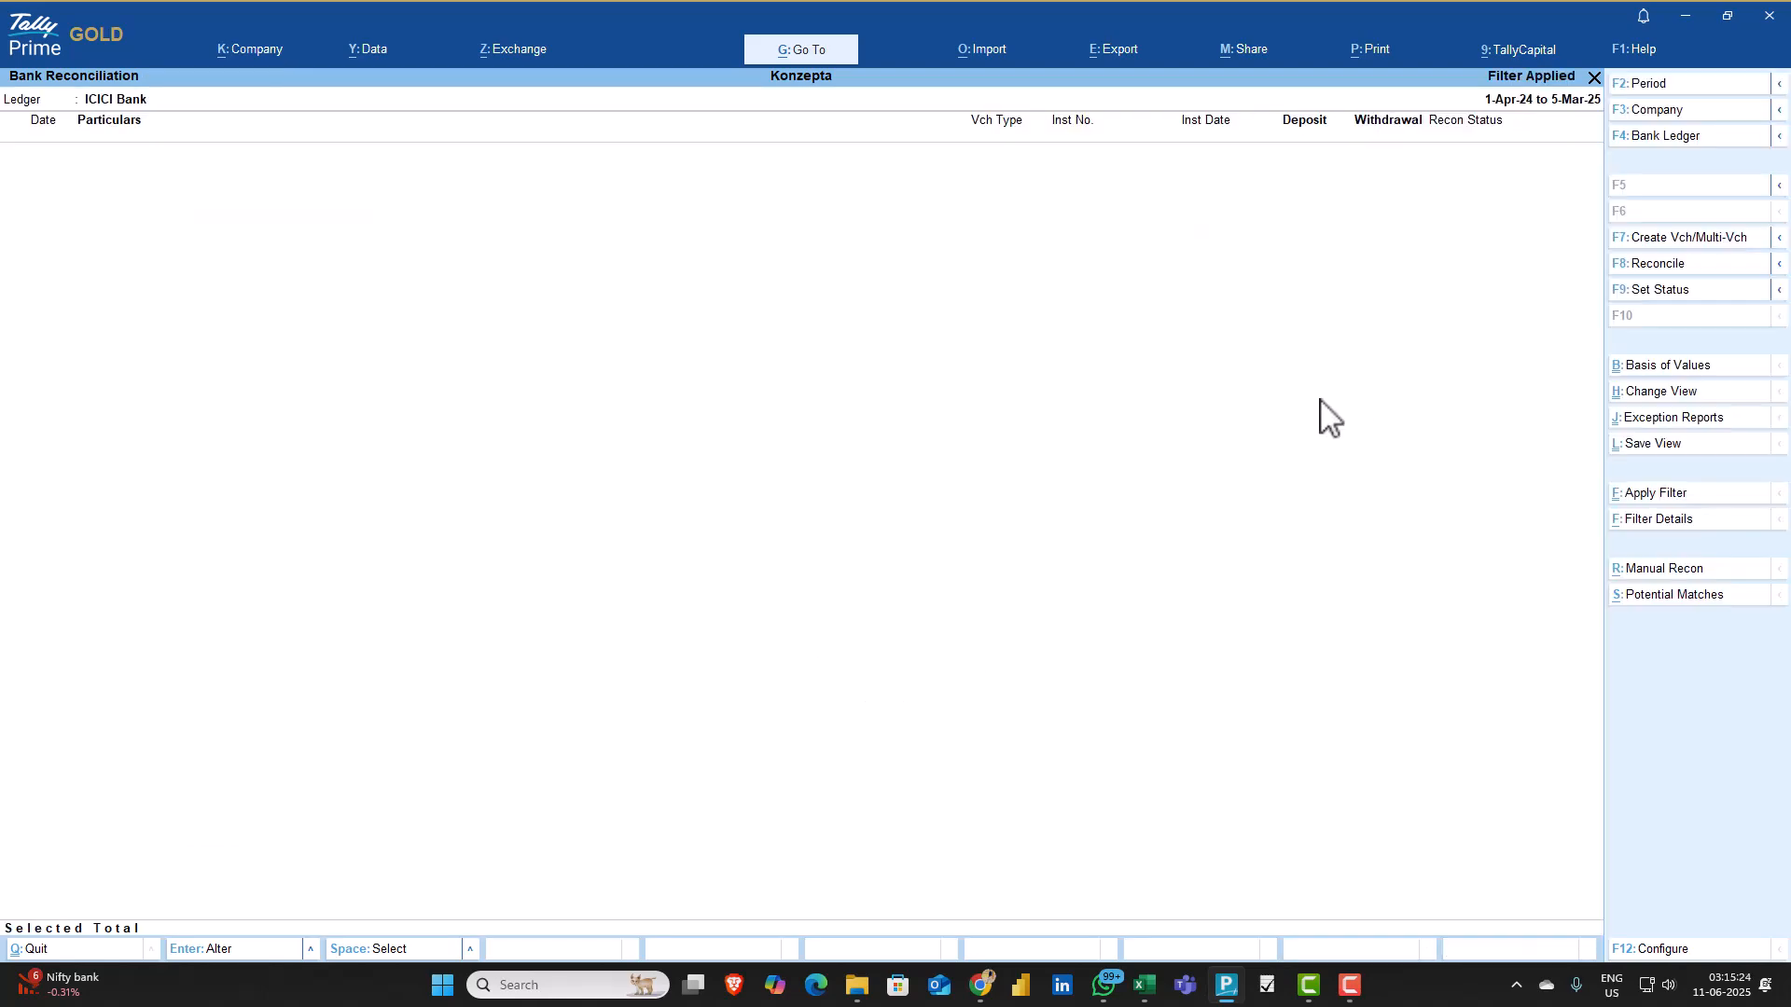
key(Escape)
key(Escape)
key(Escape)
key(Escape)
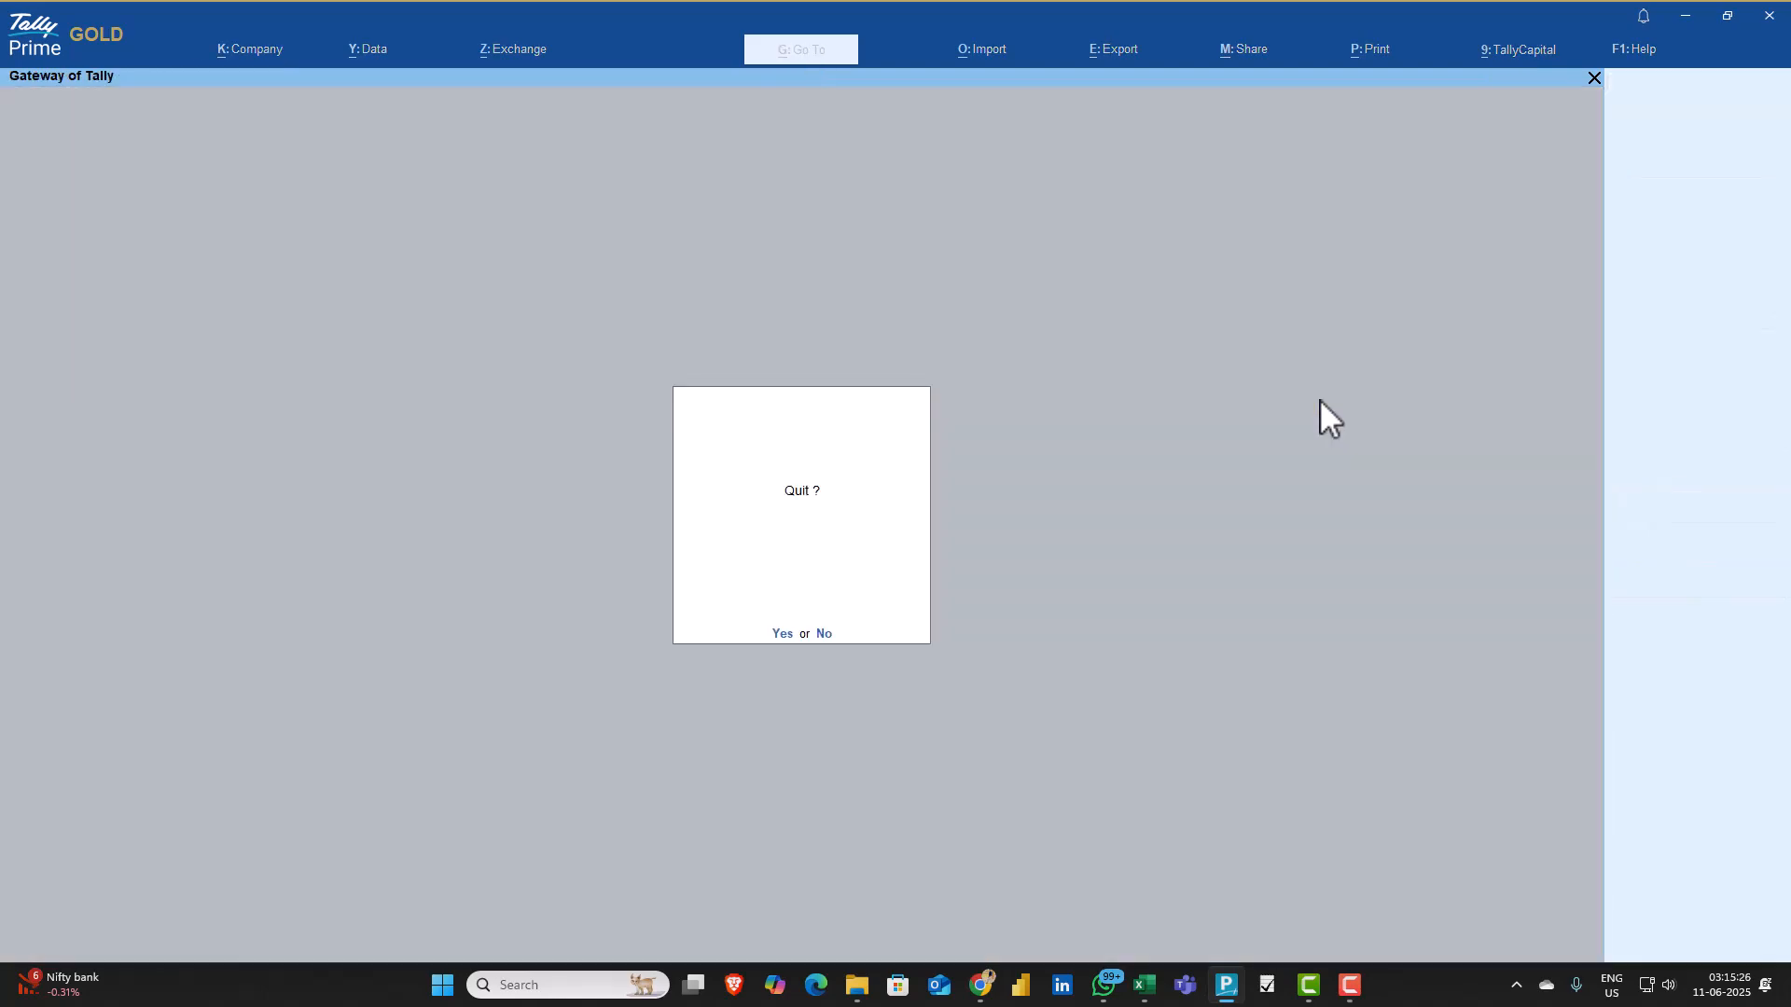
key(n)
Show the Profit & Loss A/c in detail and open the Salary ledger's monthly summary
key(p)
key(shift+Return)
key(Down)
key(Return)
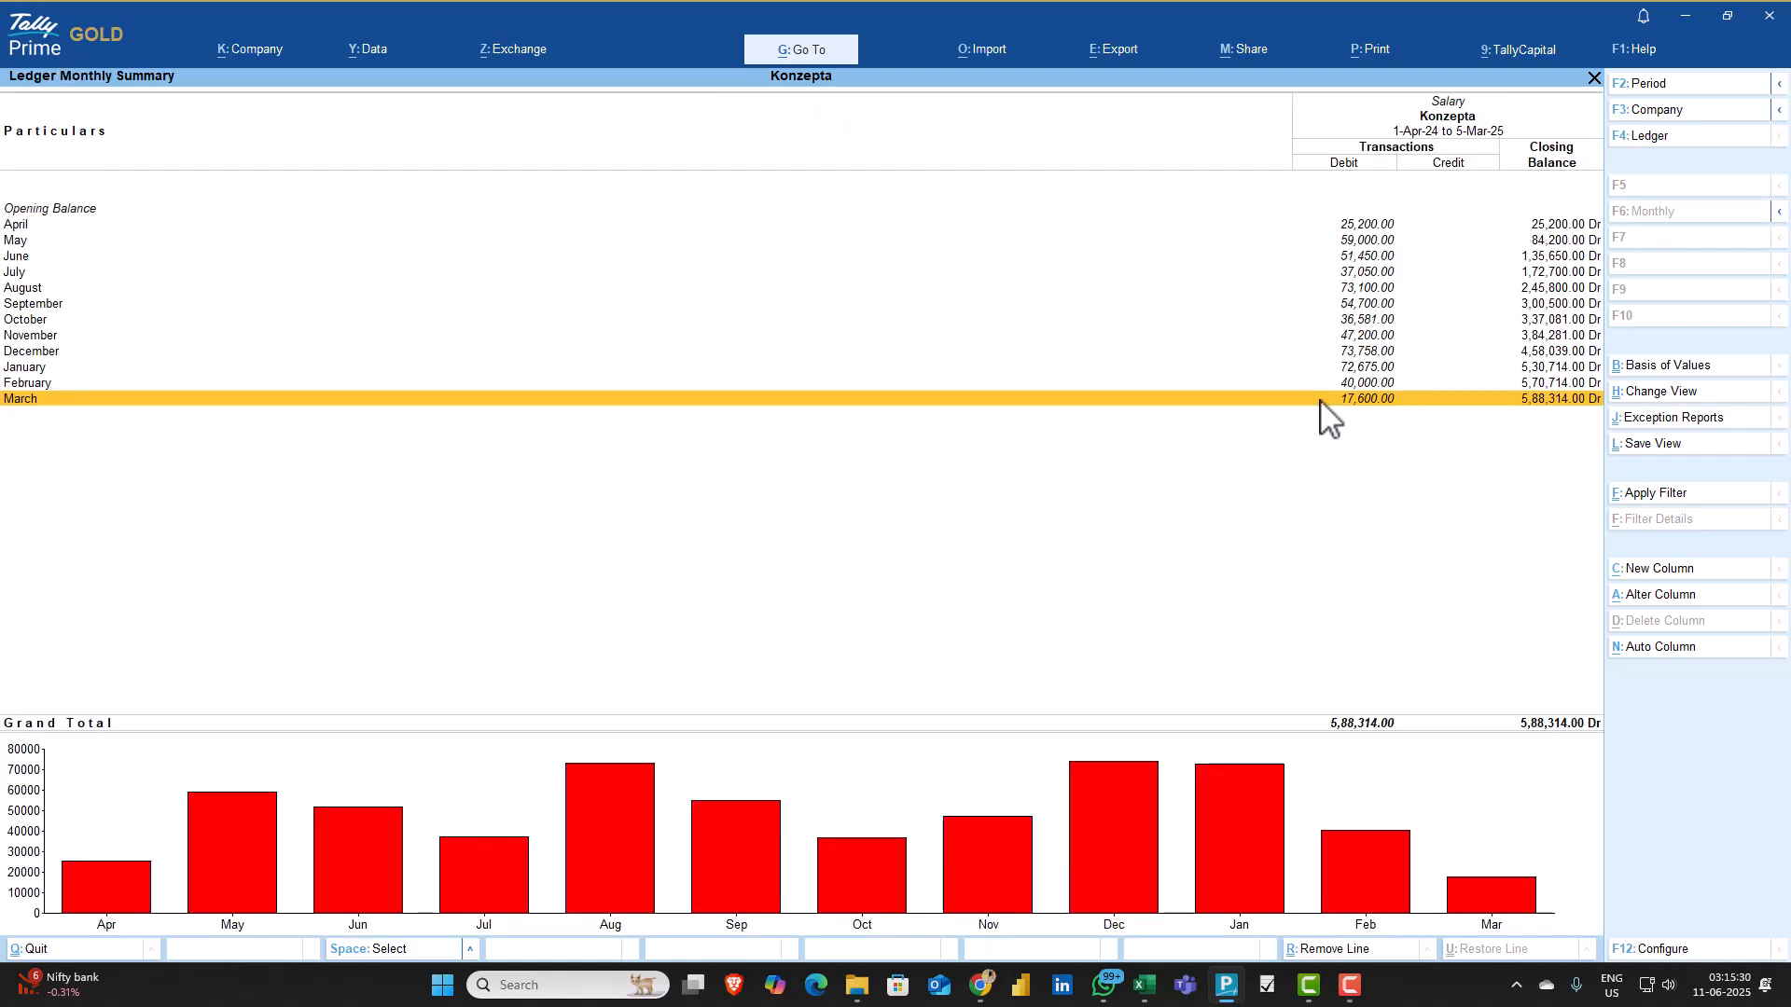
Check a December payment voucher in the Salary ledger and return to the Gateway of Tally
key(Up)
key(Up)
key(Up)
key(Return)
key(Return)
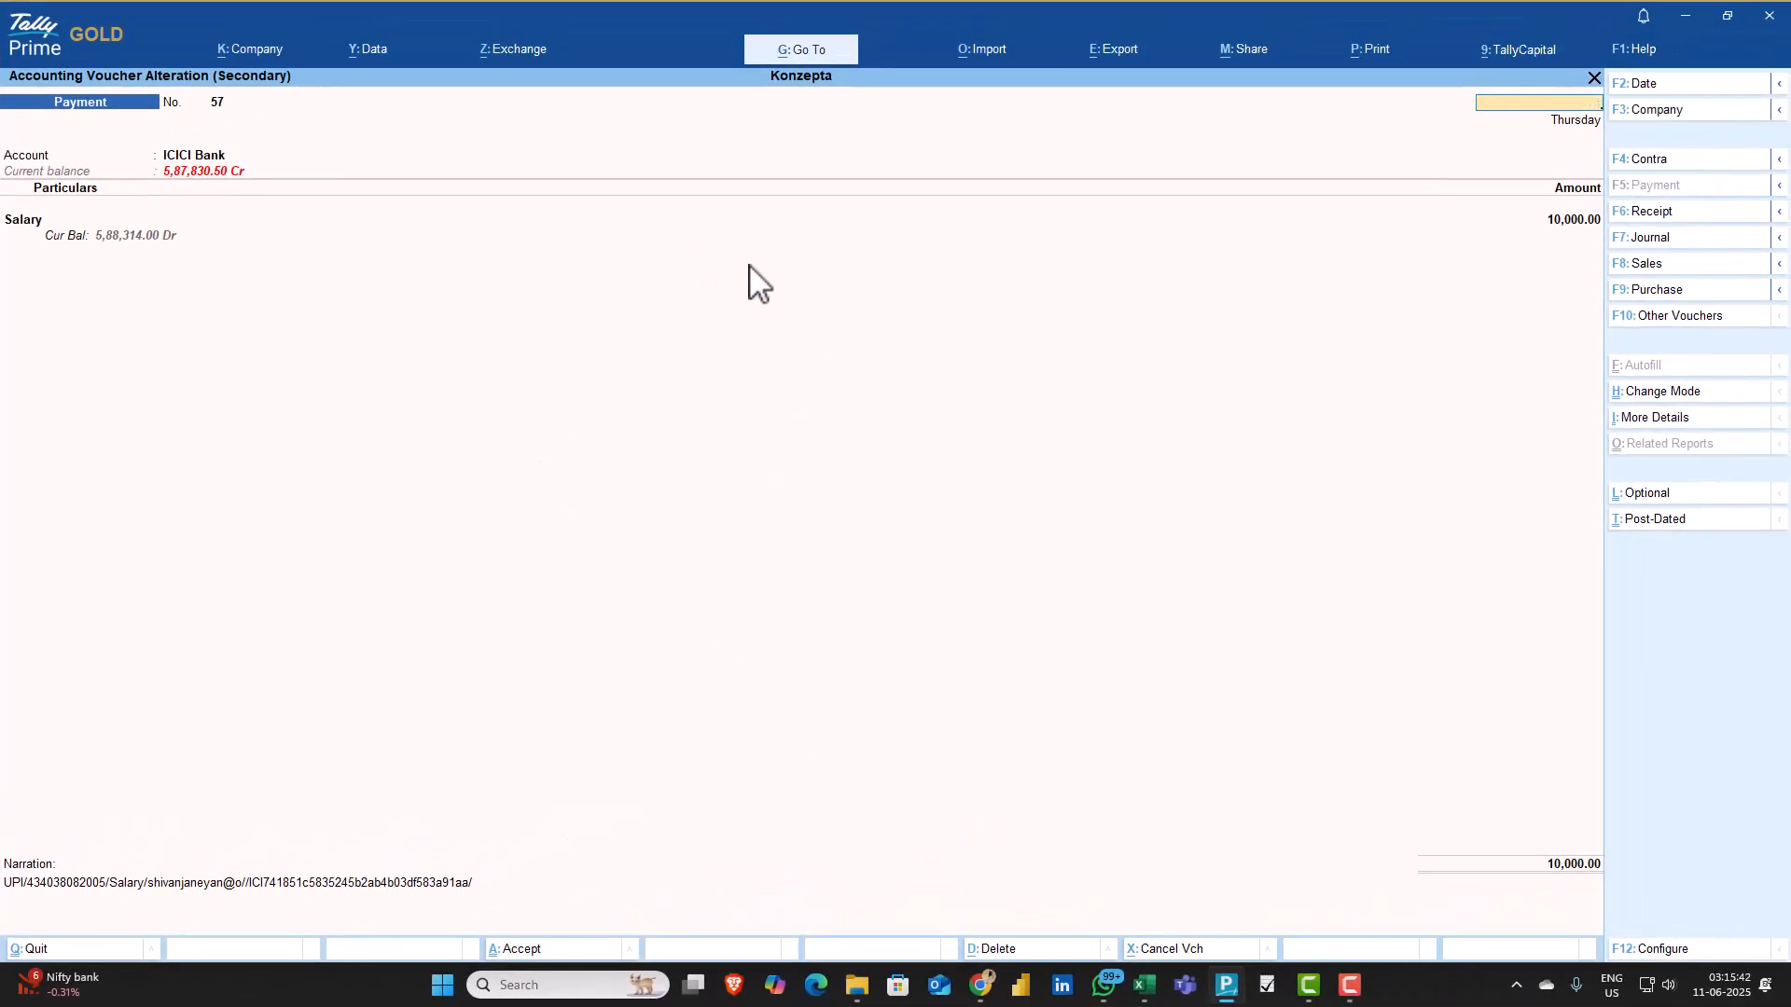
key(Escape)
key(Escape)
key(Escape)
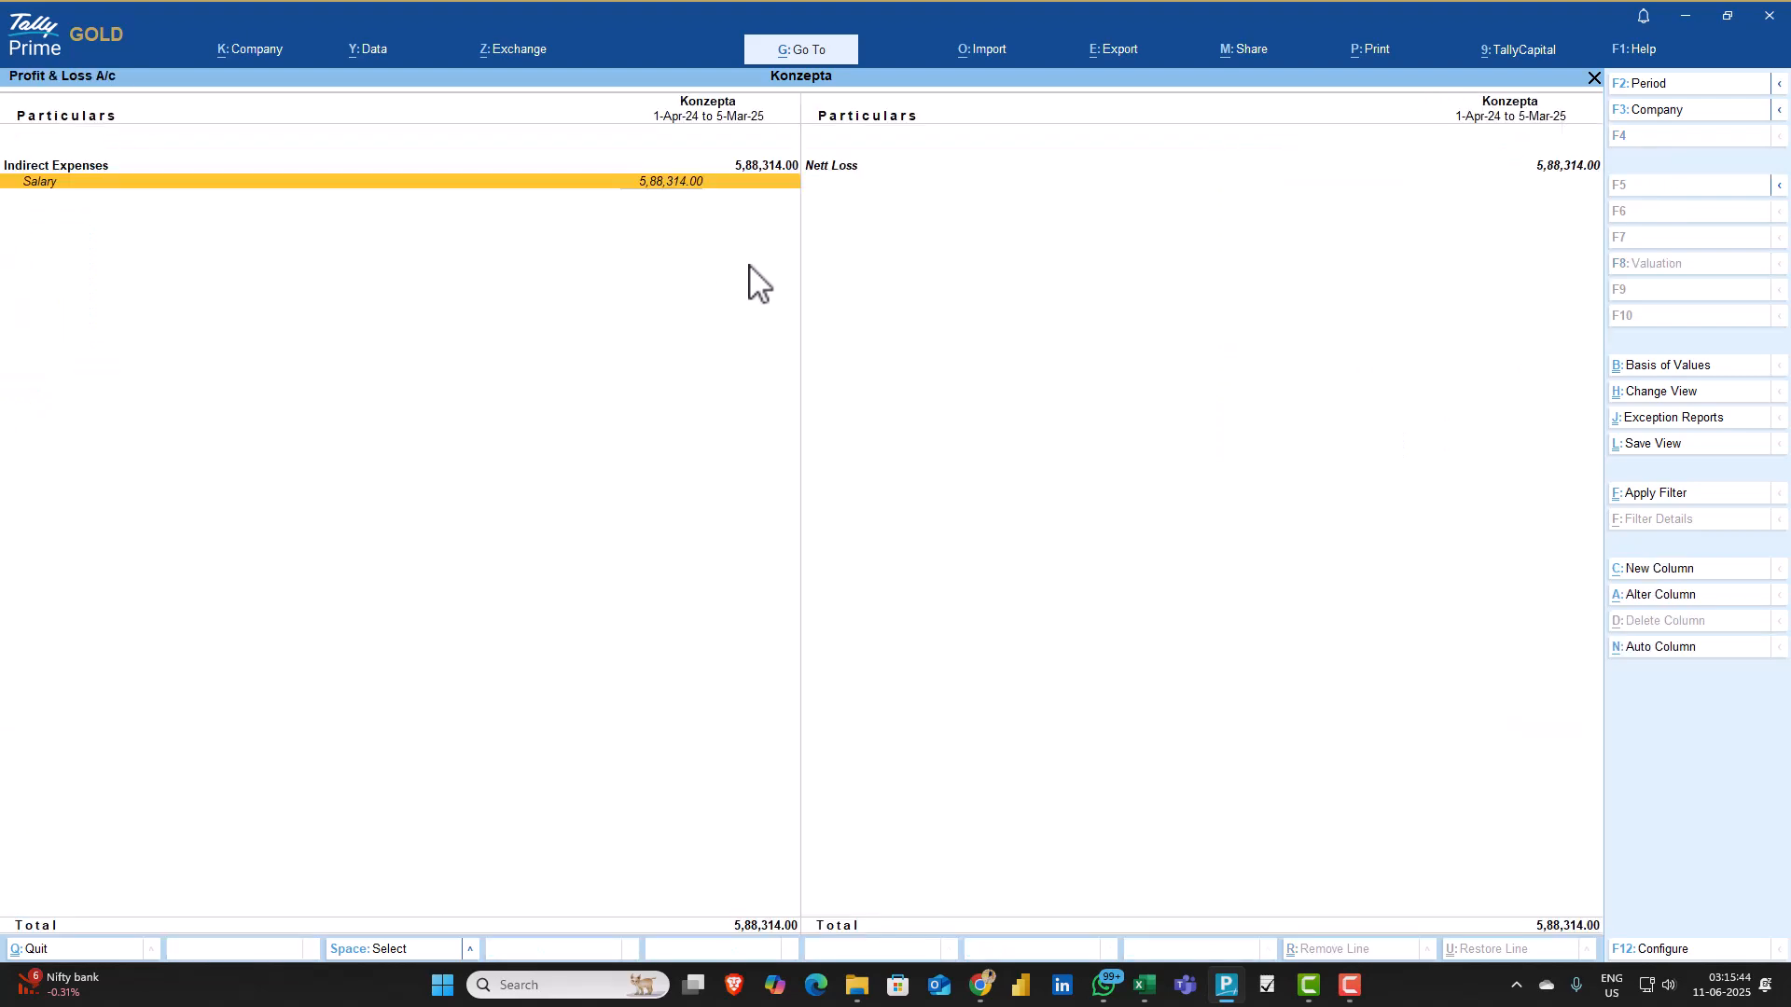
key(Escape)
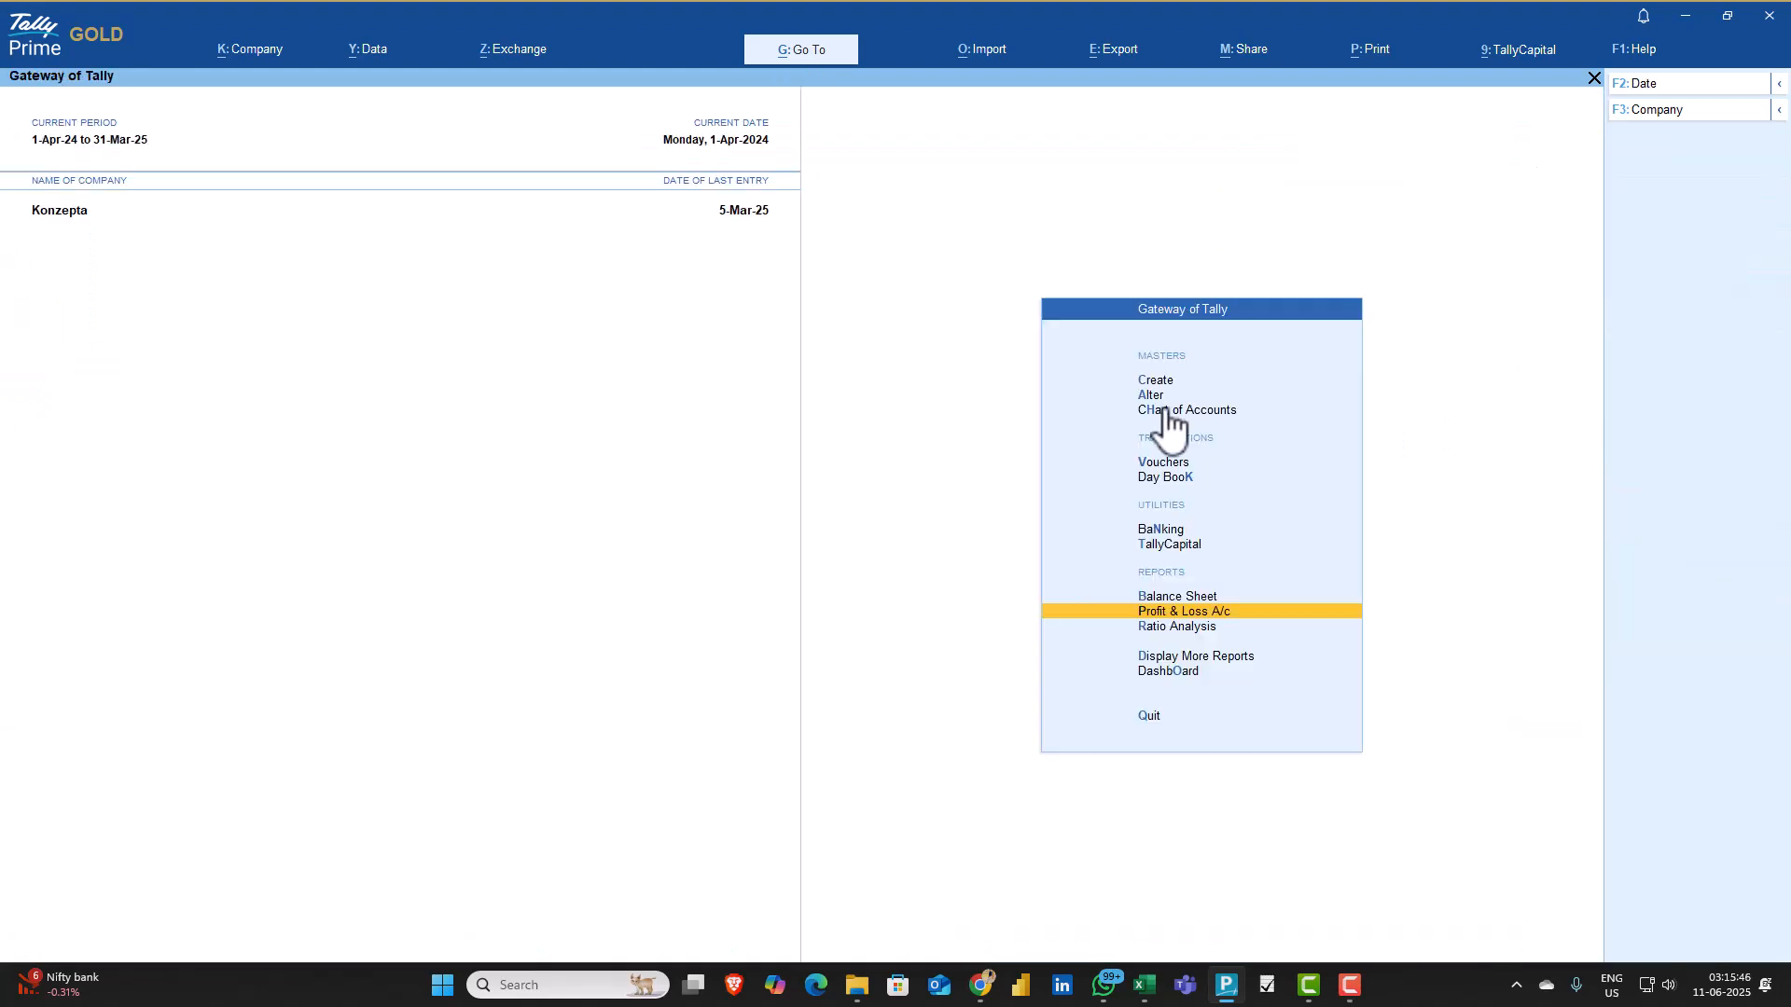
Open the ICICI Bank reconciliation list of unreconciled transactions from Banking Activities
click(1163, 531)
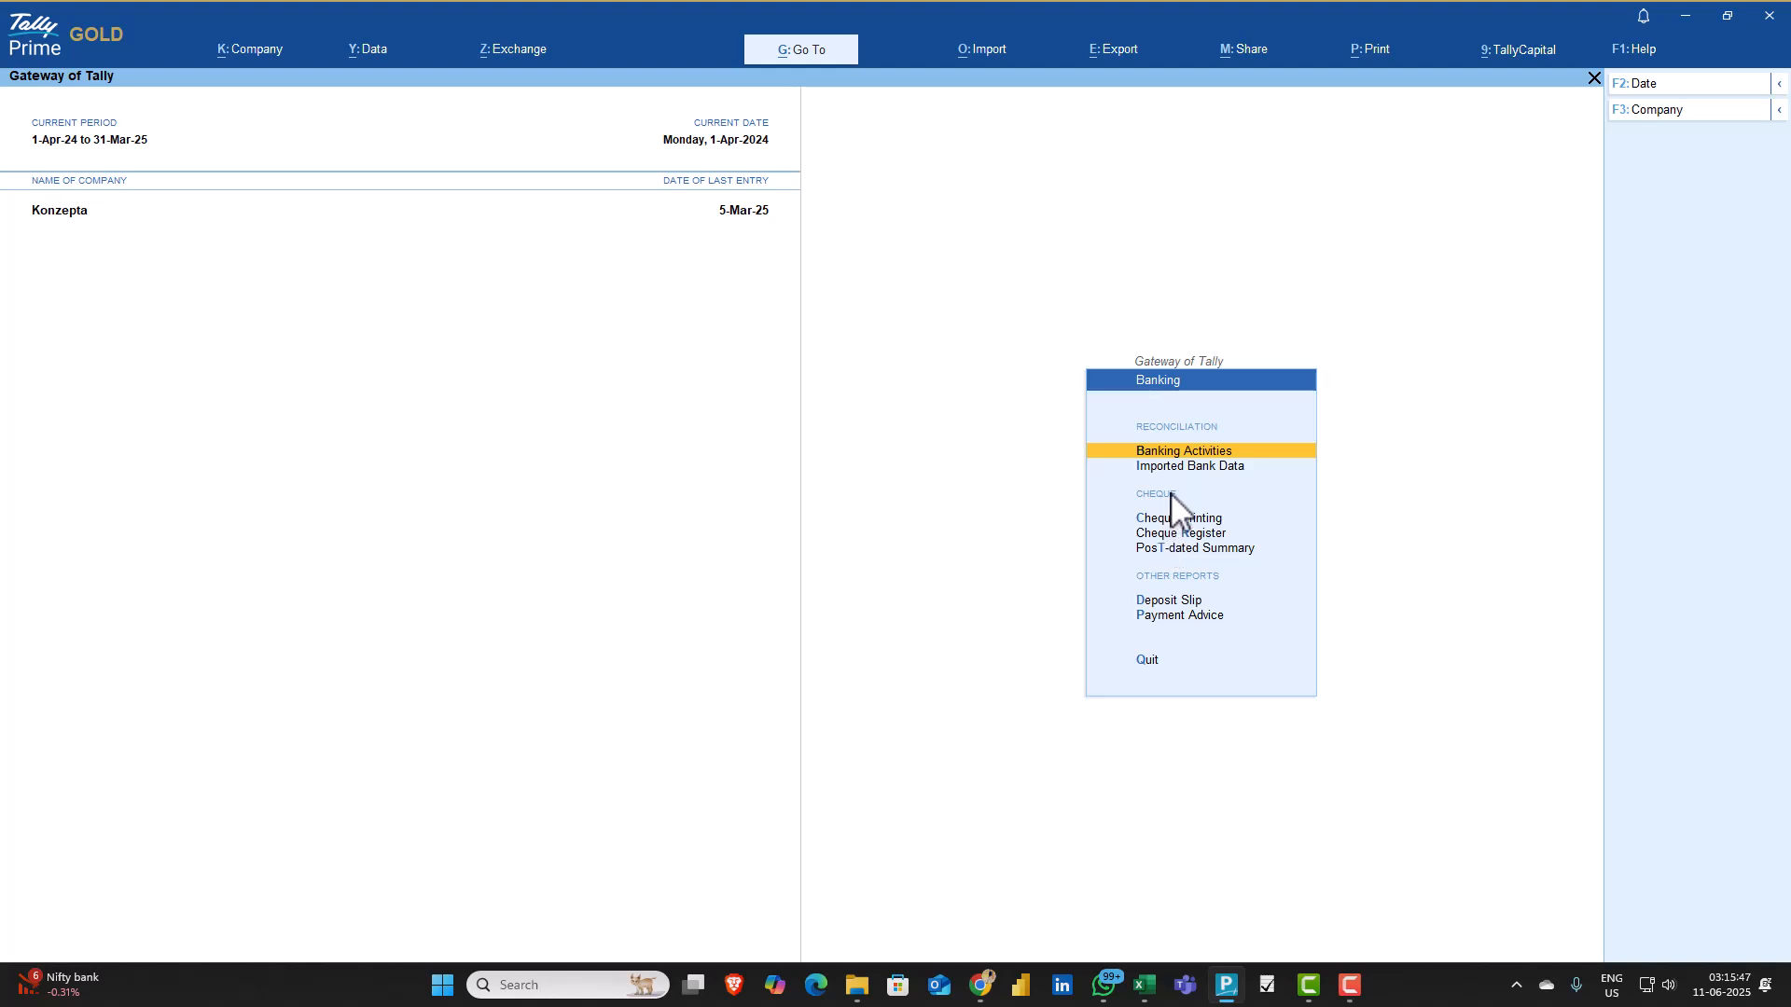
click(1180, 452)
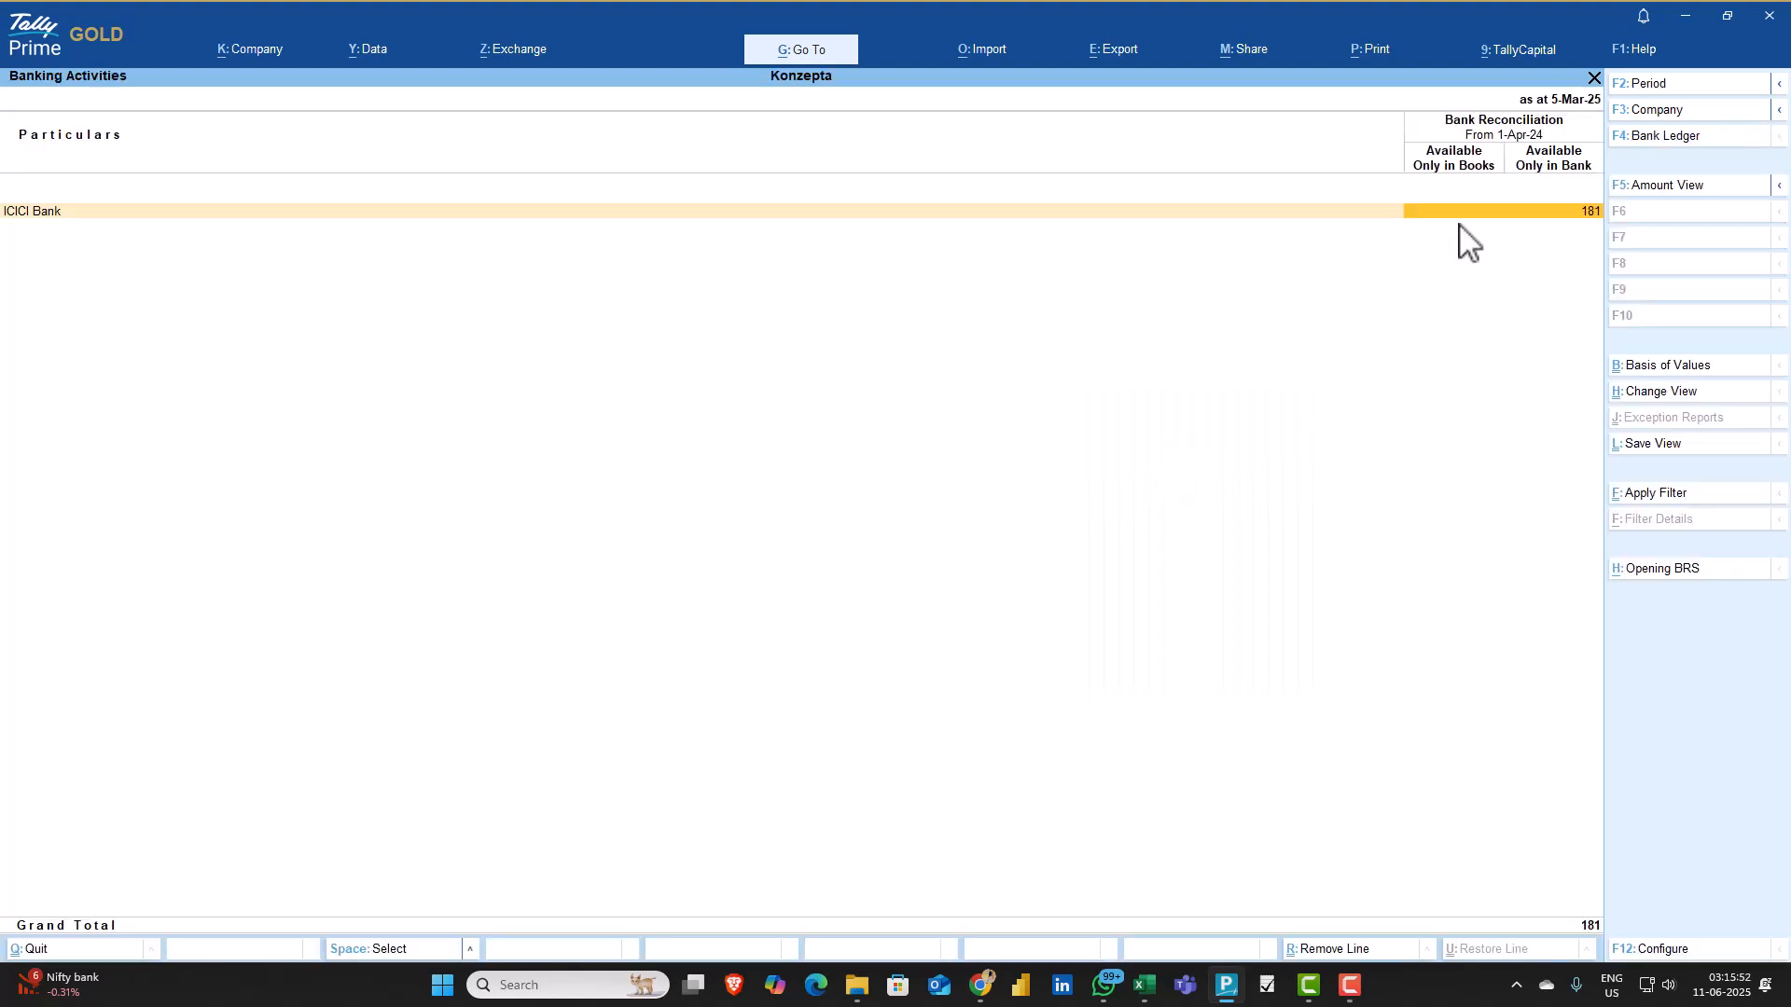
click(1511, 213)
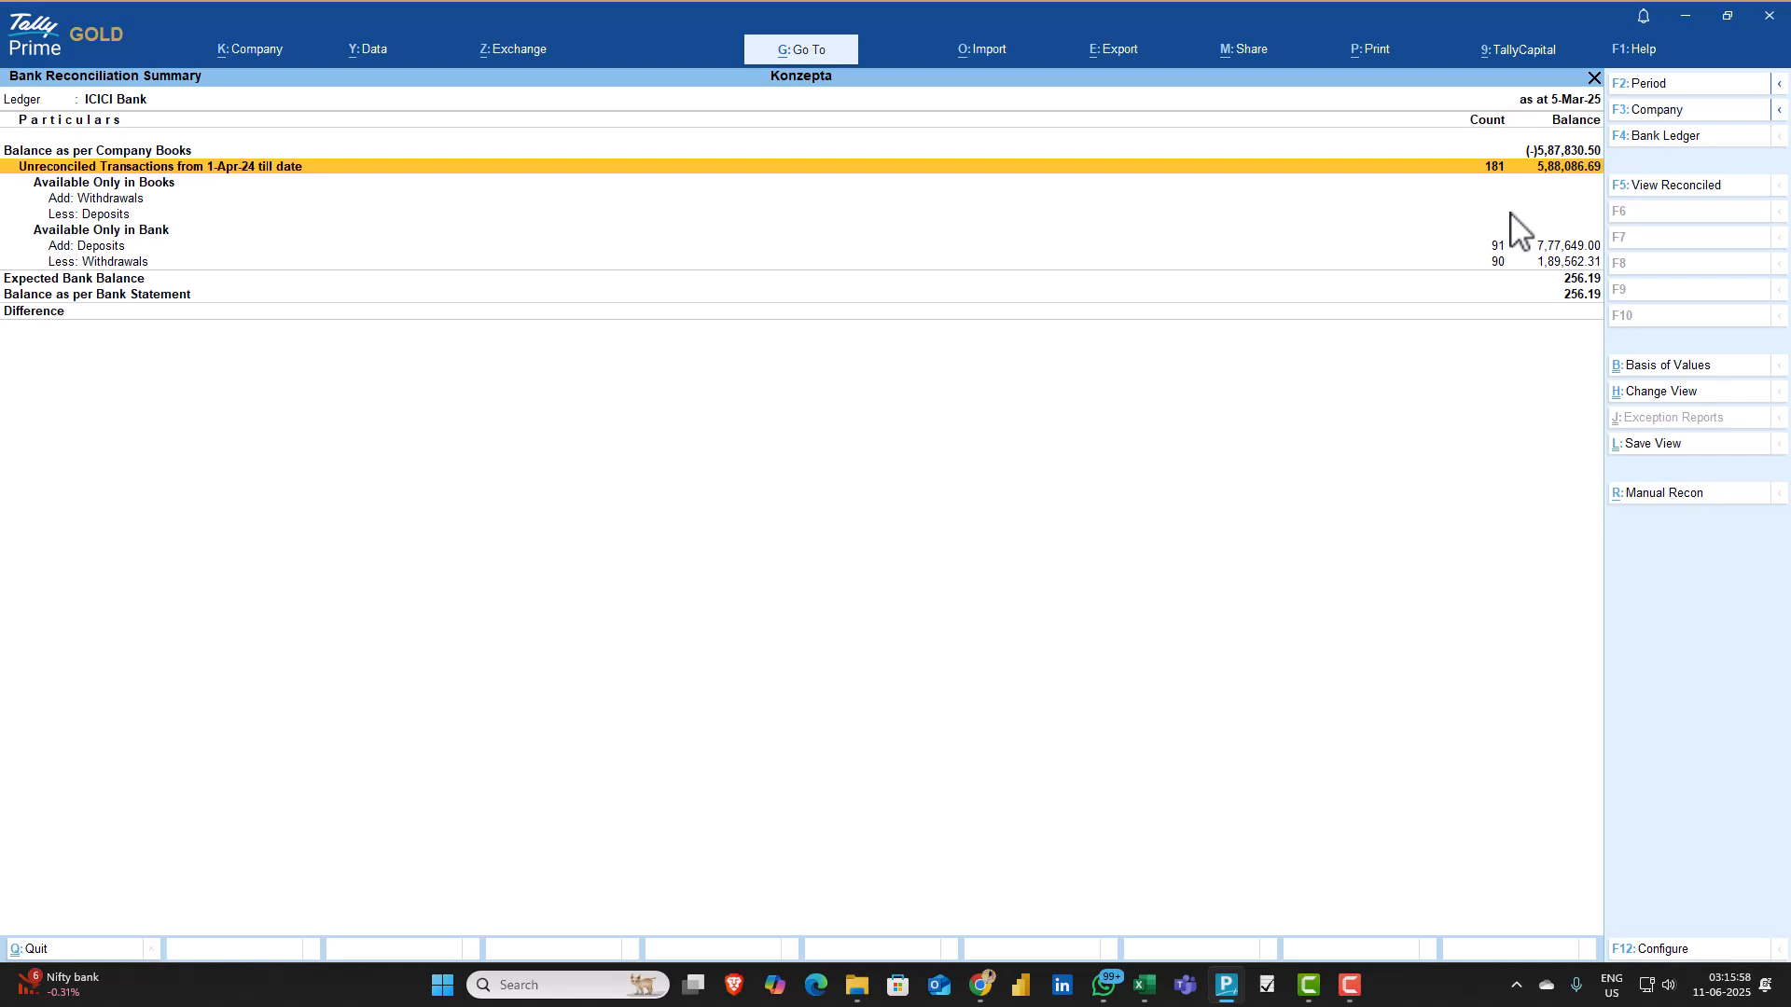
key(Return)
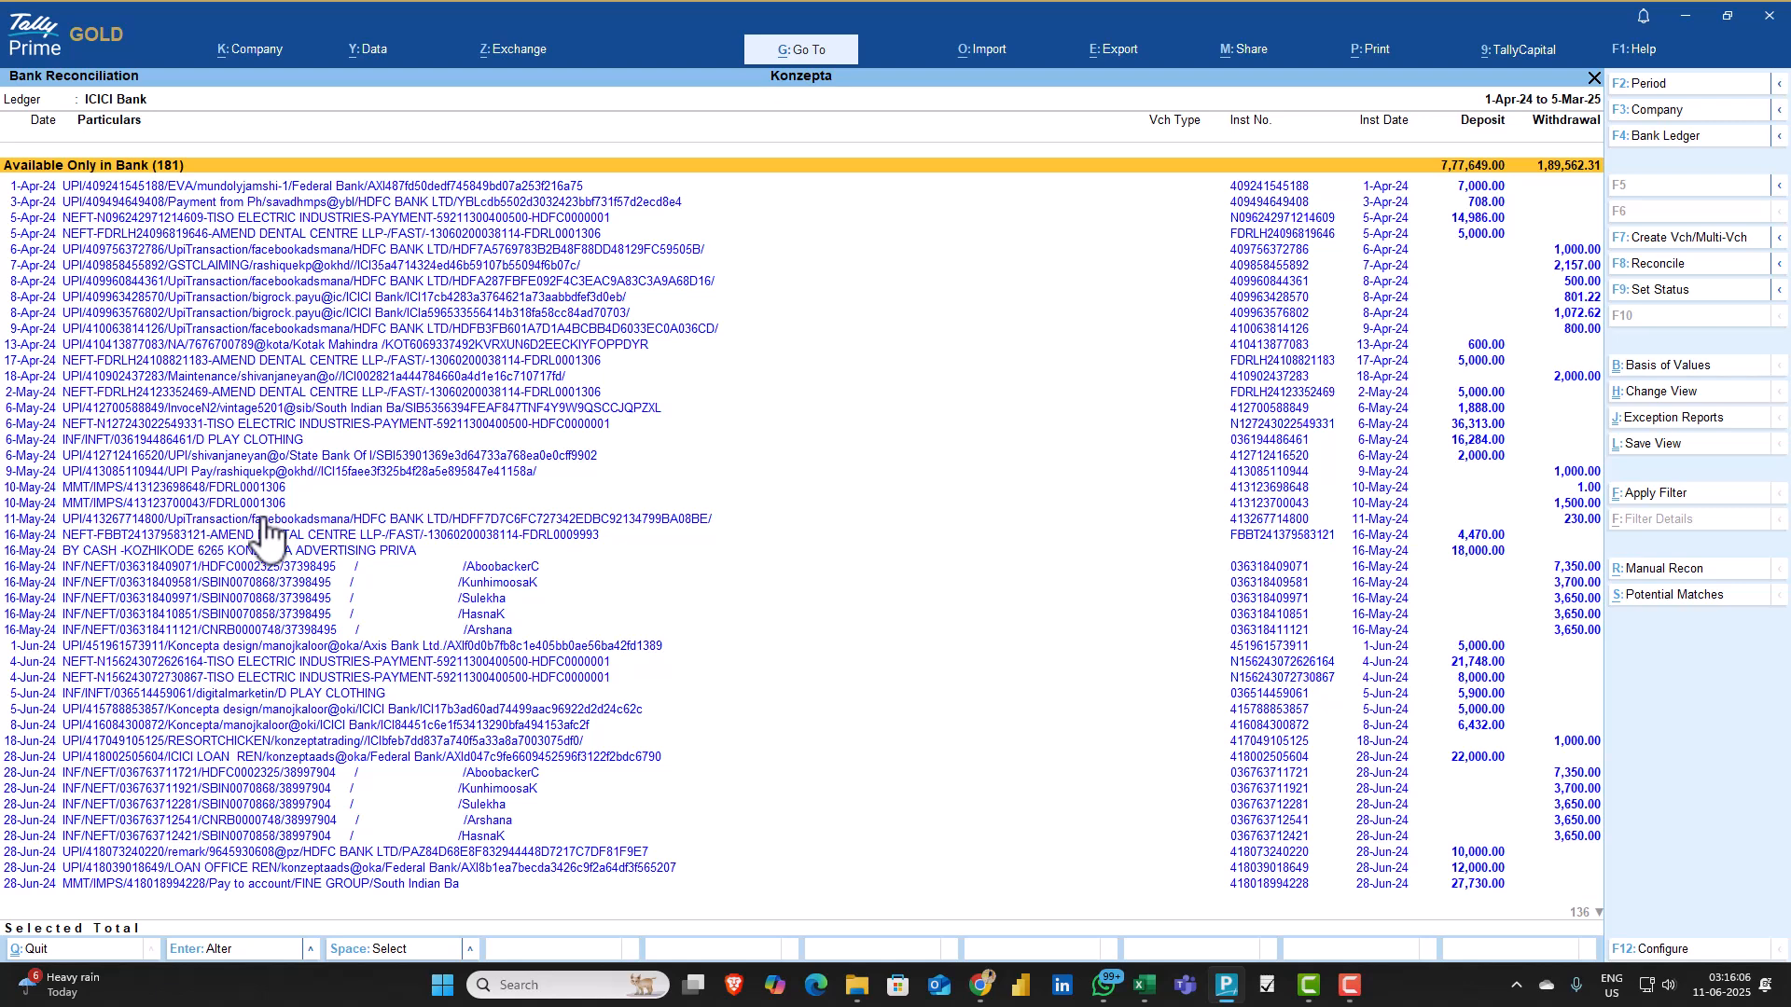
Apply a basic filter on the external data to look for Tiso
click(1659, 495)
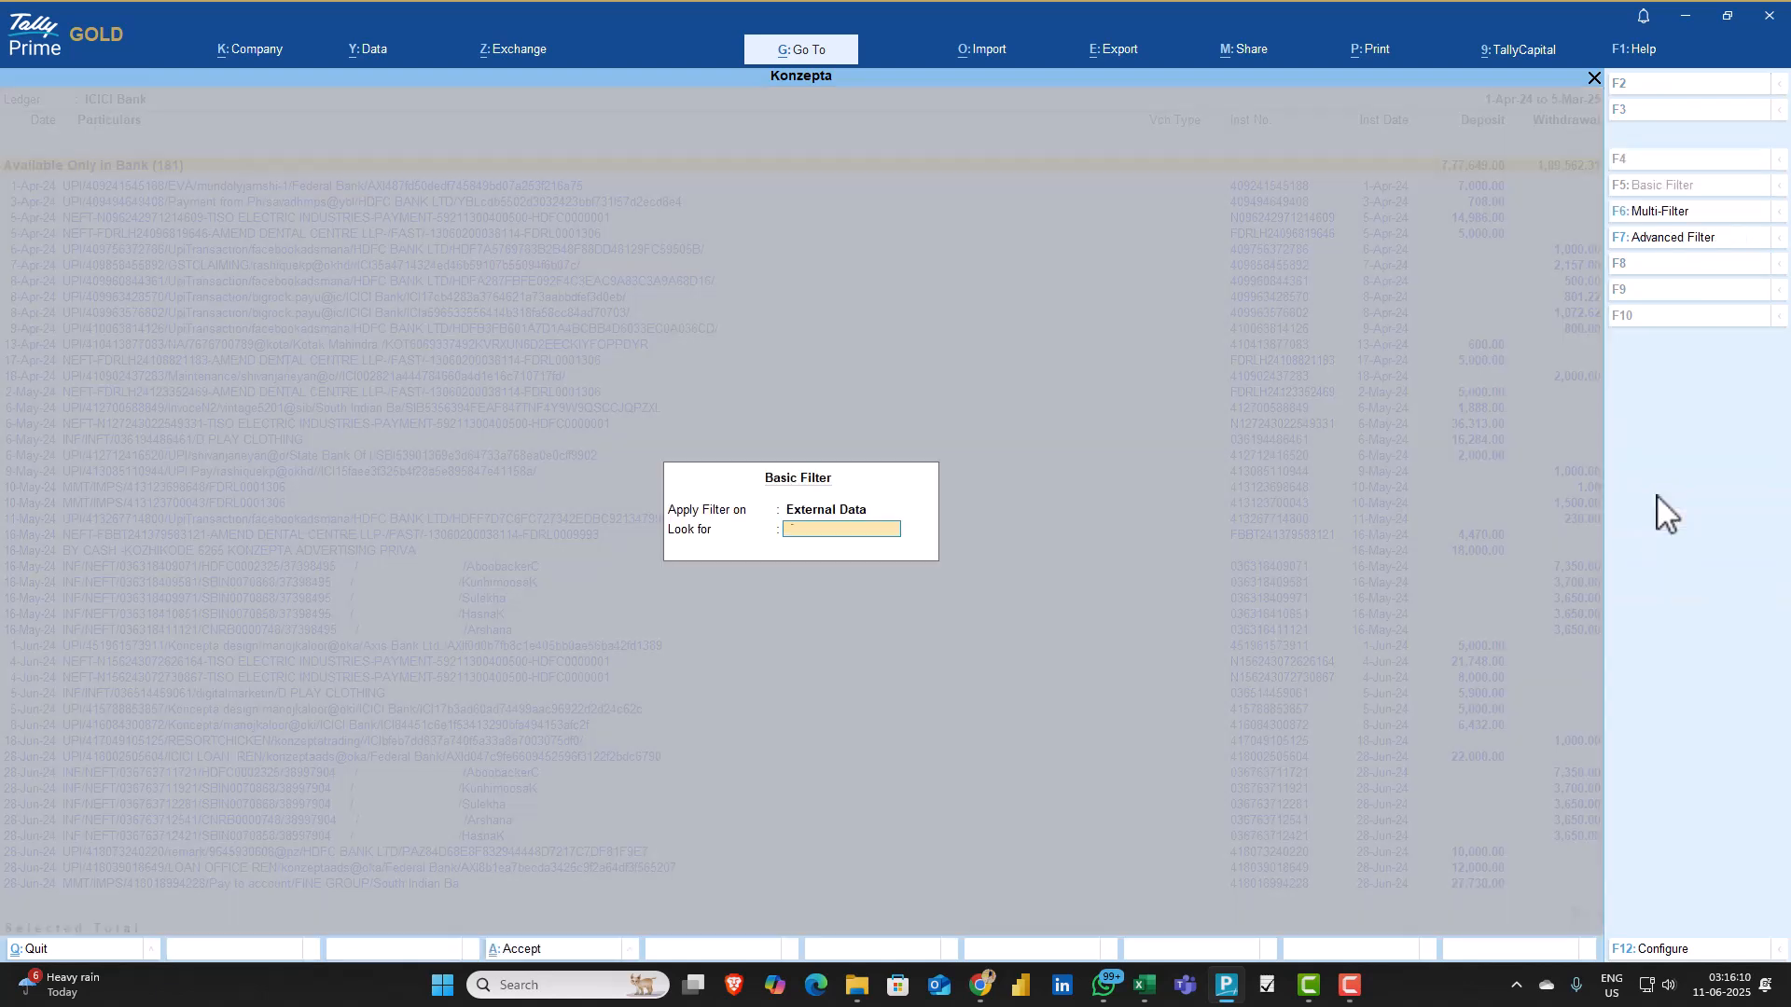
text(Tiso)
key(Return)
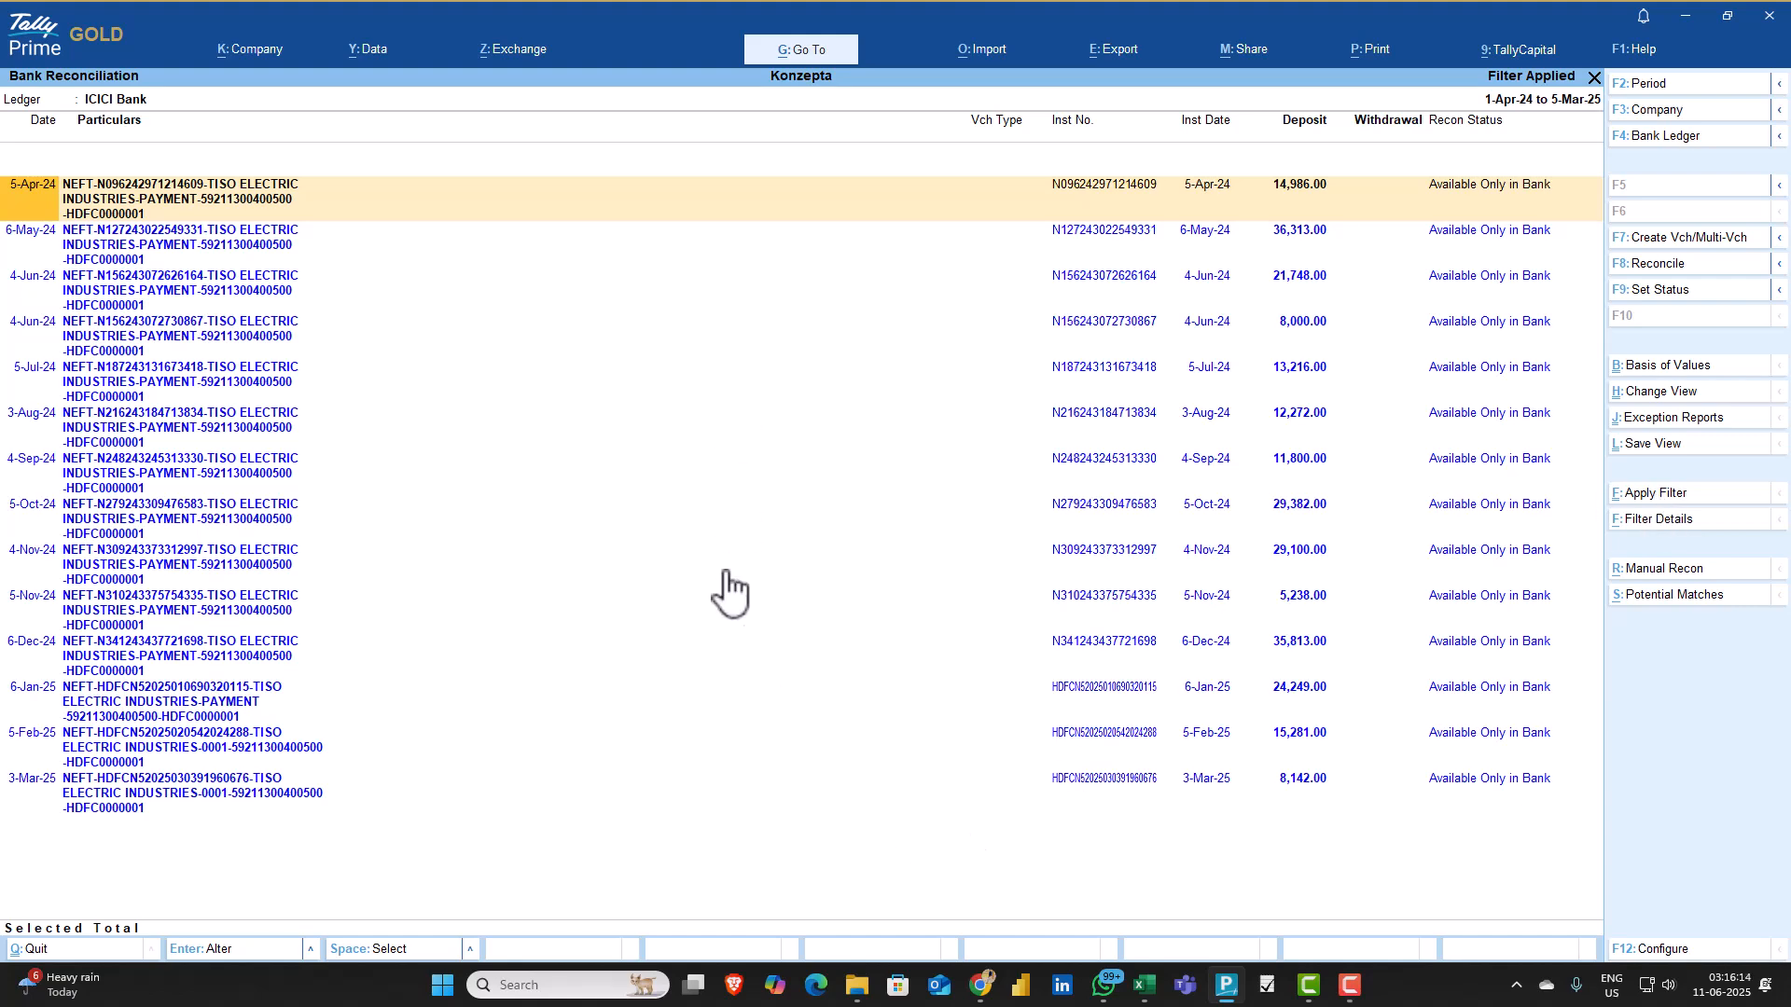
Select all the filtered Tiso transactions, from 5-Apr-24 down to 3-Mar-25
key(Down)
key(space)
key(Up)
key(Up)
key(space)
key(Down)
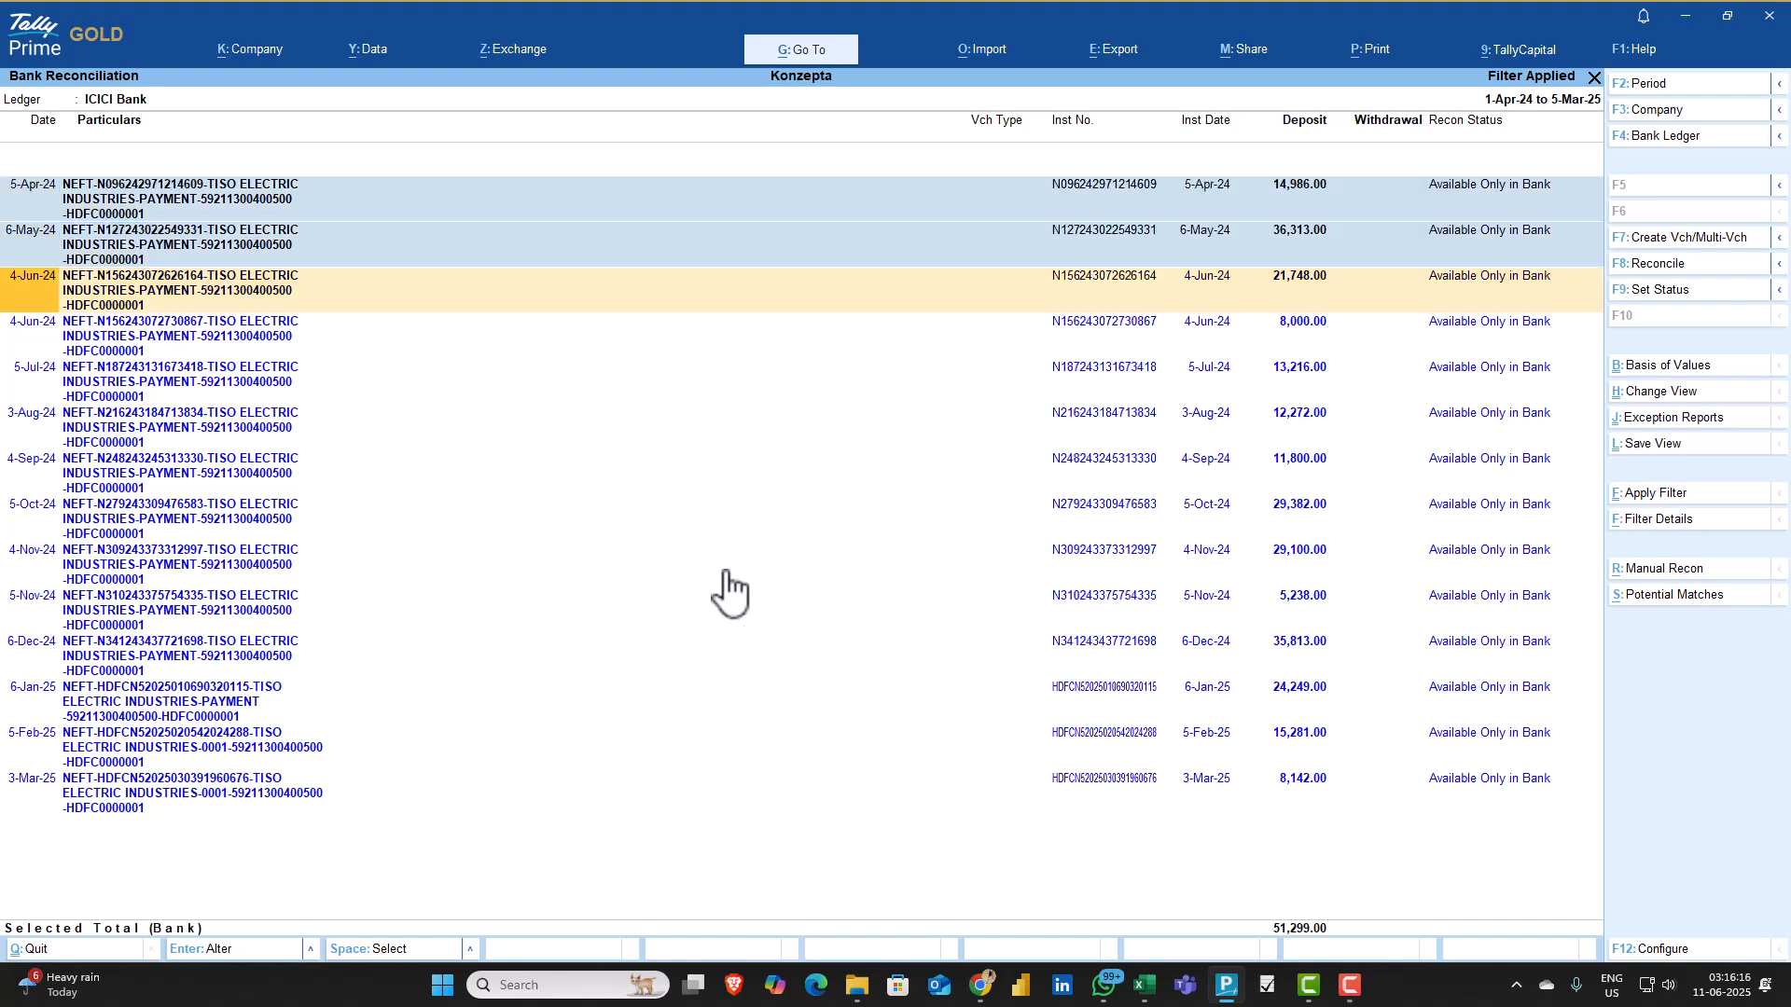
key(Down)
key(Down)
key(Up)
key(Up)
key(Down)
key(Up)
key(shift+Down)
key(shift+Down)
key(shift+Down)
key(shift+Down)
key(shift+Down)
key(shift+Down)
key(shift+Down)
key(shift+Down)
key(shift+Down)
key(shift+Down)
key(shift+Down)
key(shift+Down)
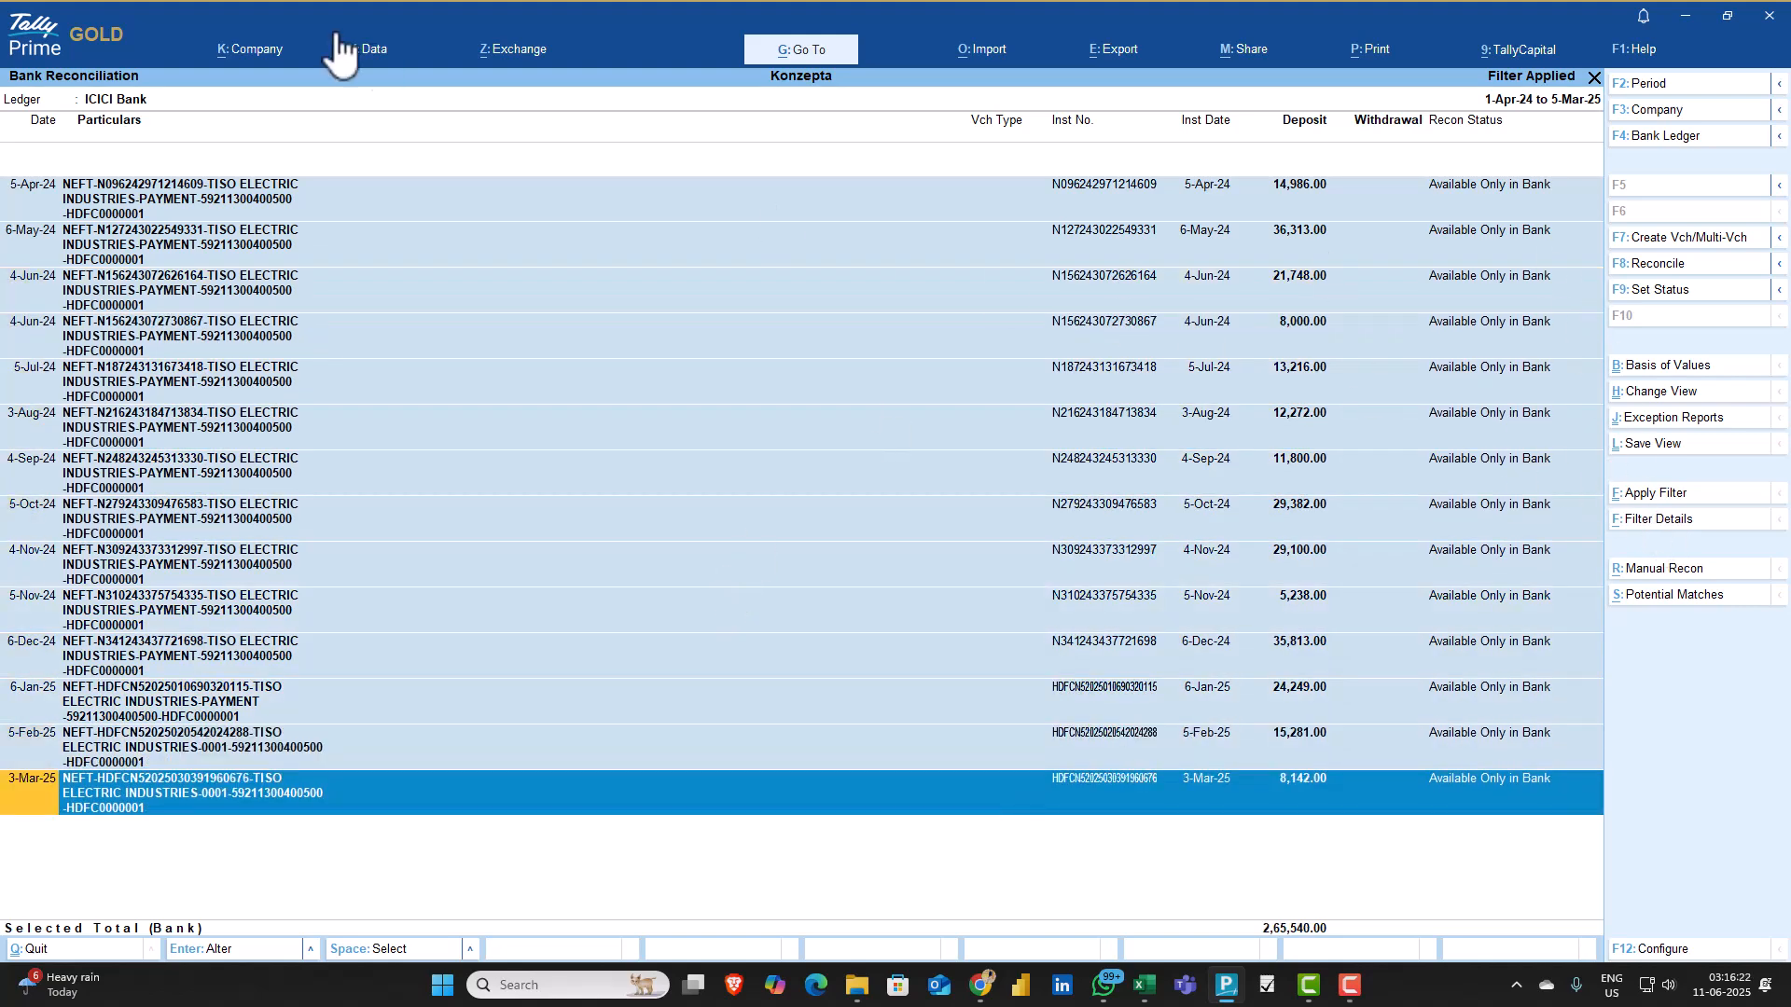
Open multiple voucher creation for the selected deposits and start a new common ledger named Tiso
click(1675, 239)
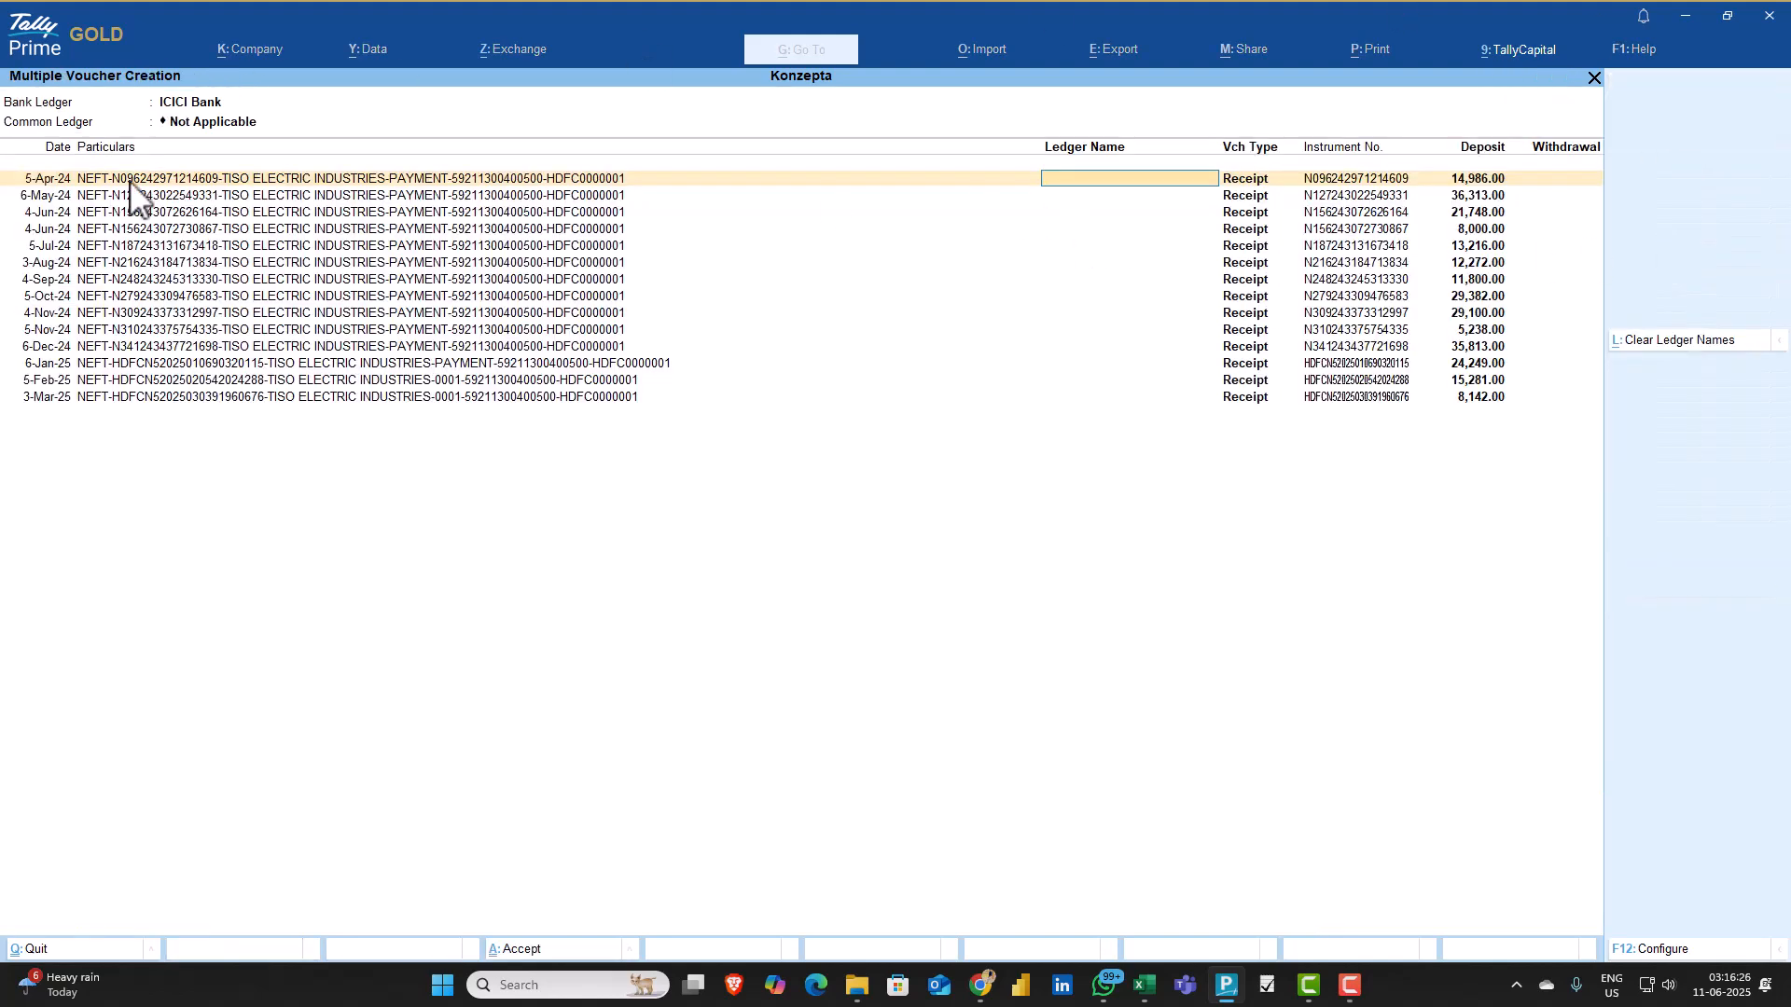
click(195, 124)
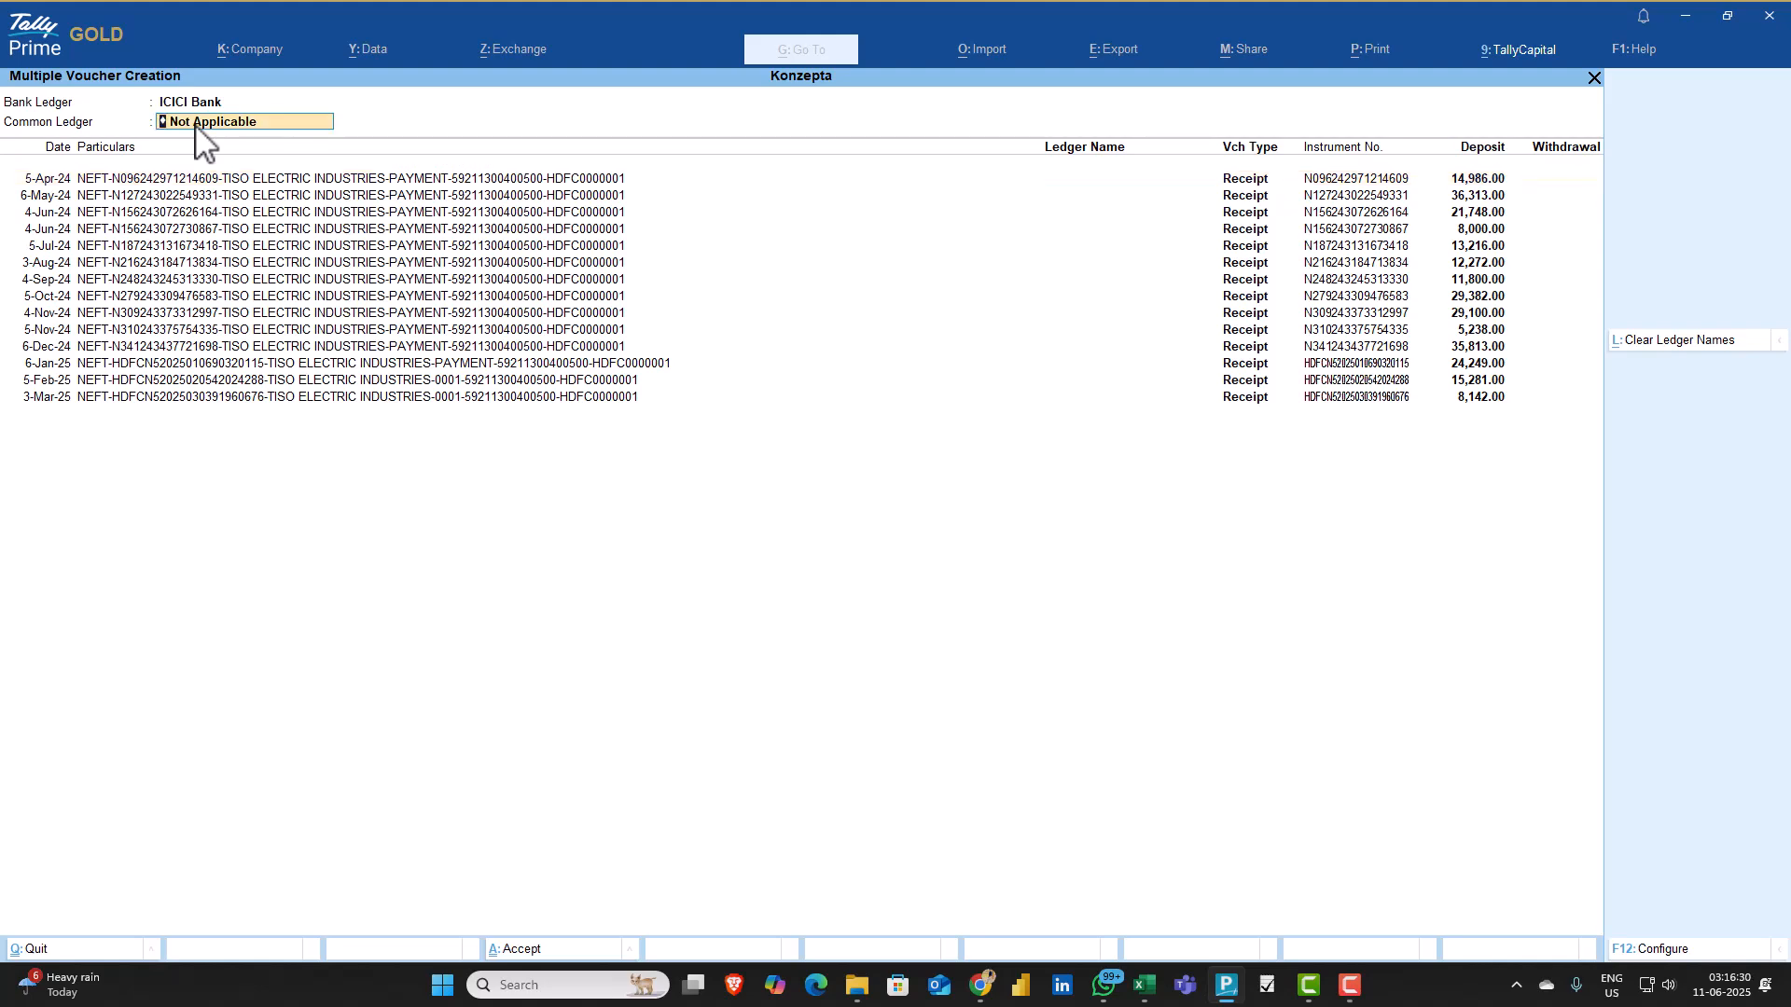
key(alt+c)
text(Tiso)
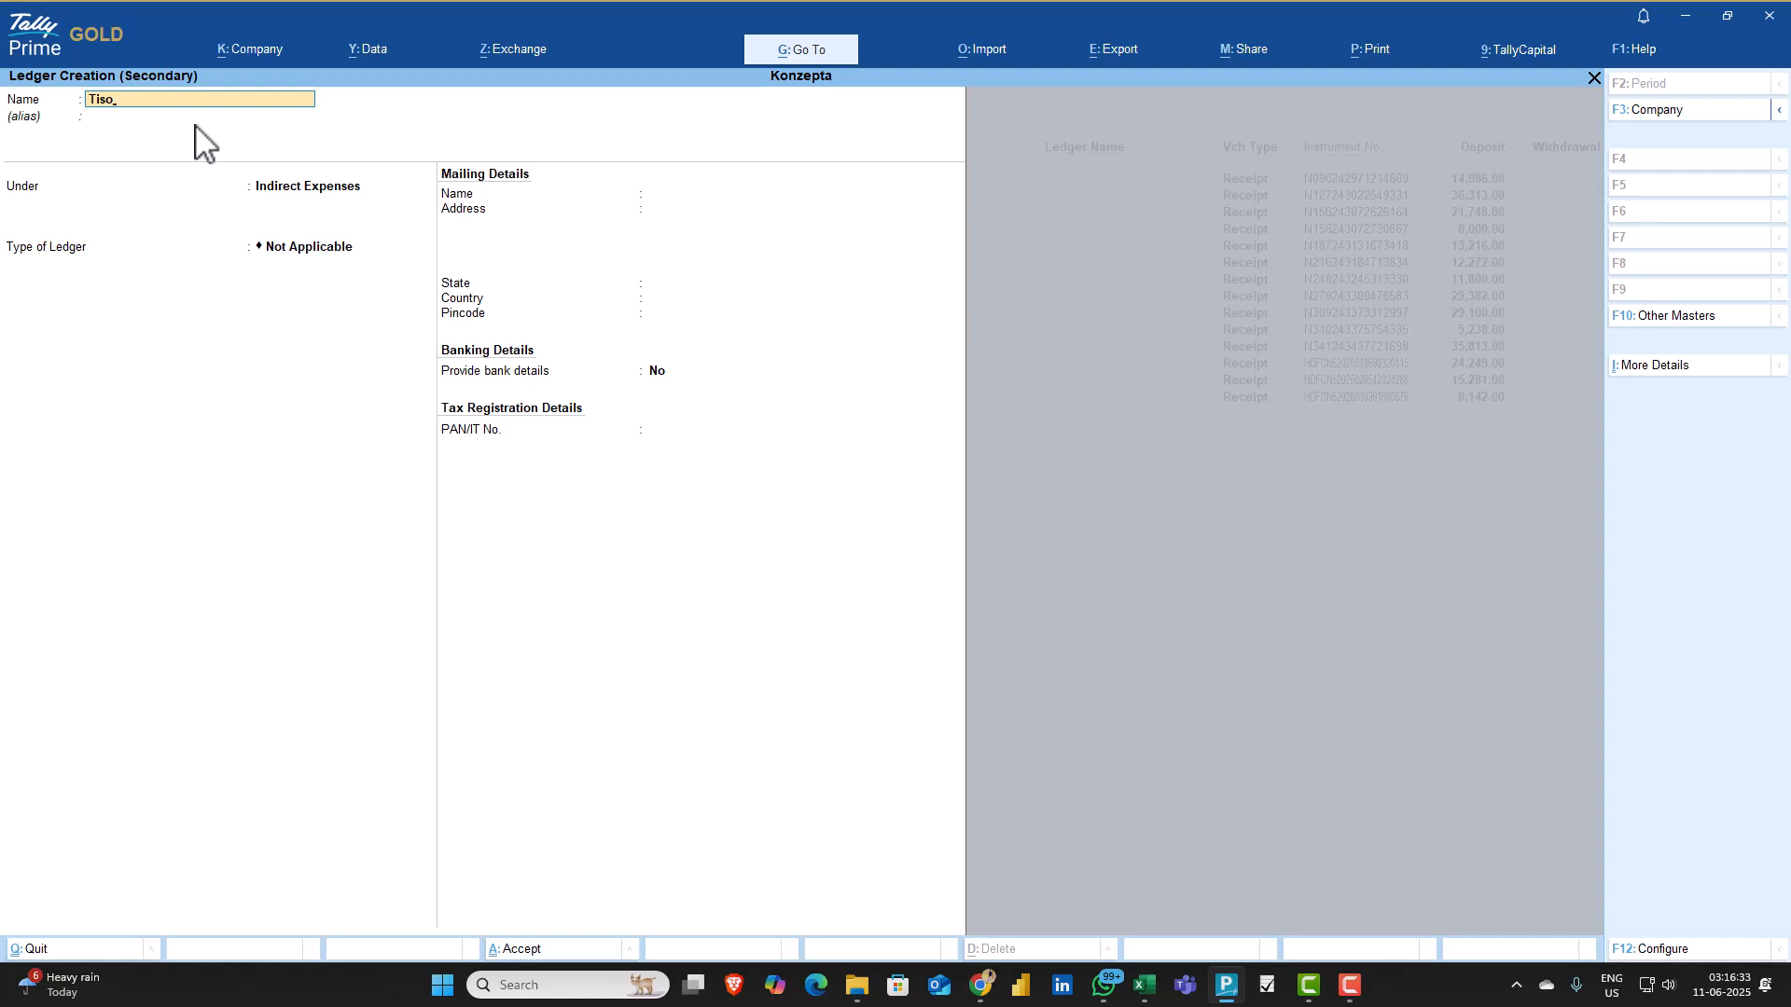
key(Return)
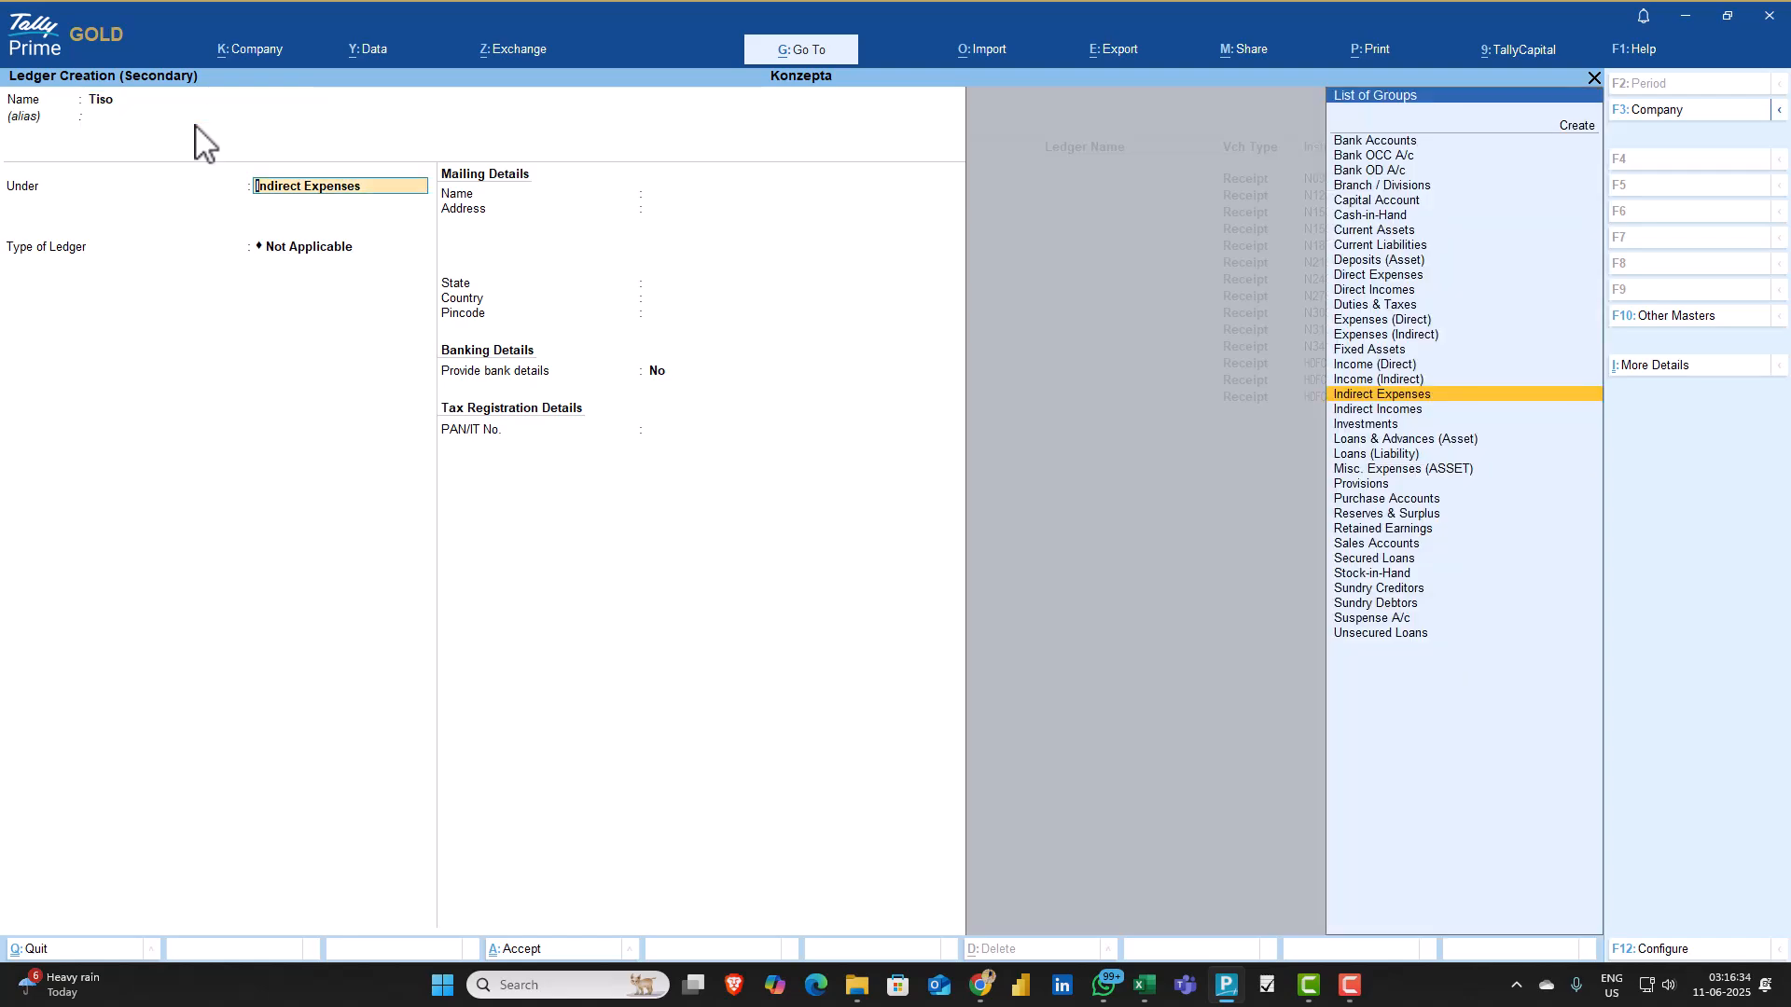
Place the Tiso ledger under Sundry Debtors and accept it as the common ledger for all the receipts
text(Deb)
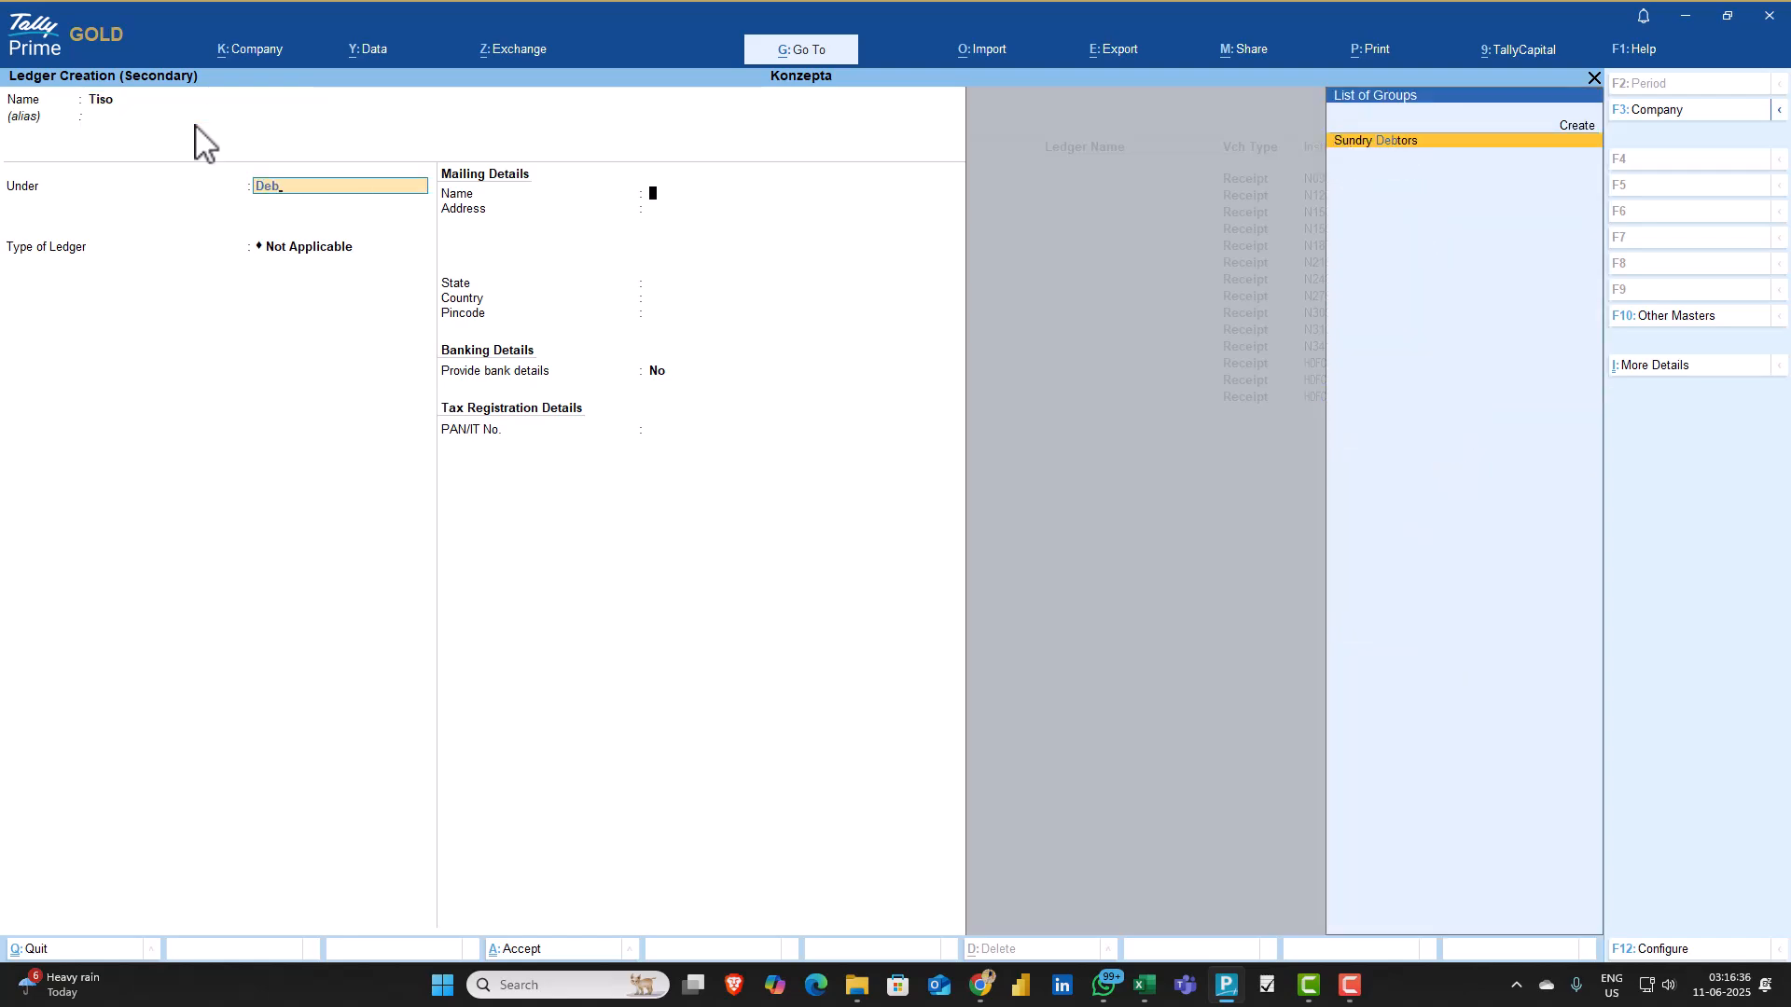
key(Return)
key(ctrl+a)
key(Return)
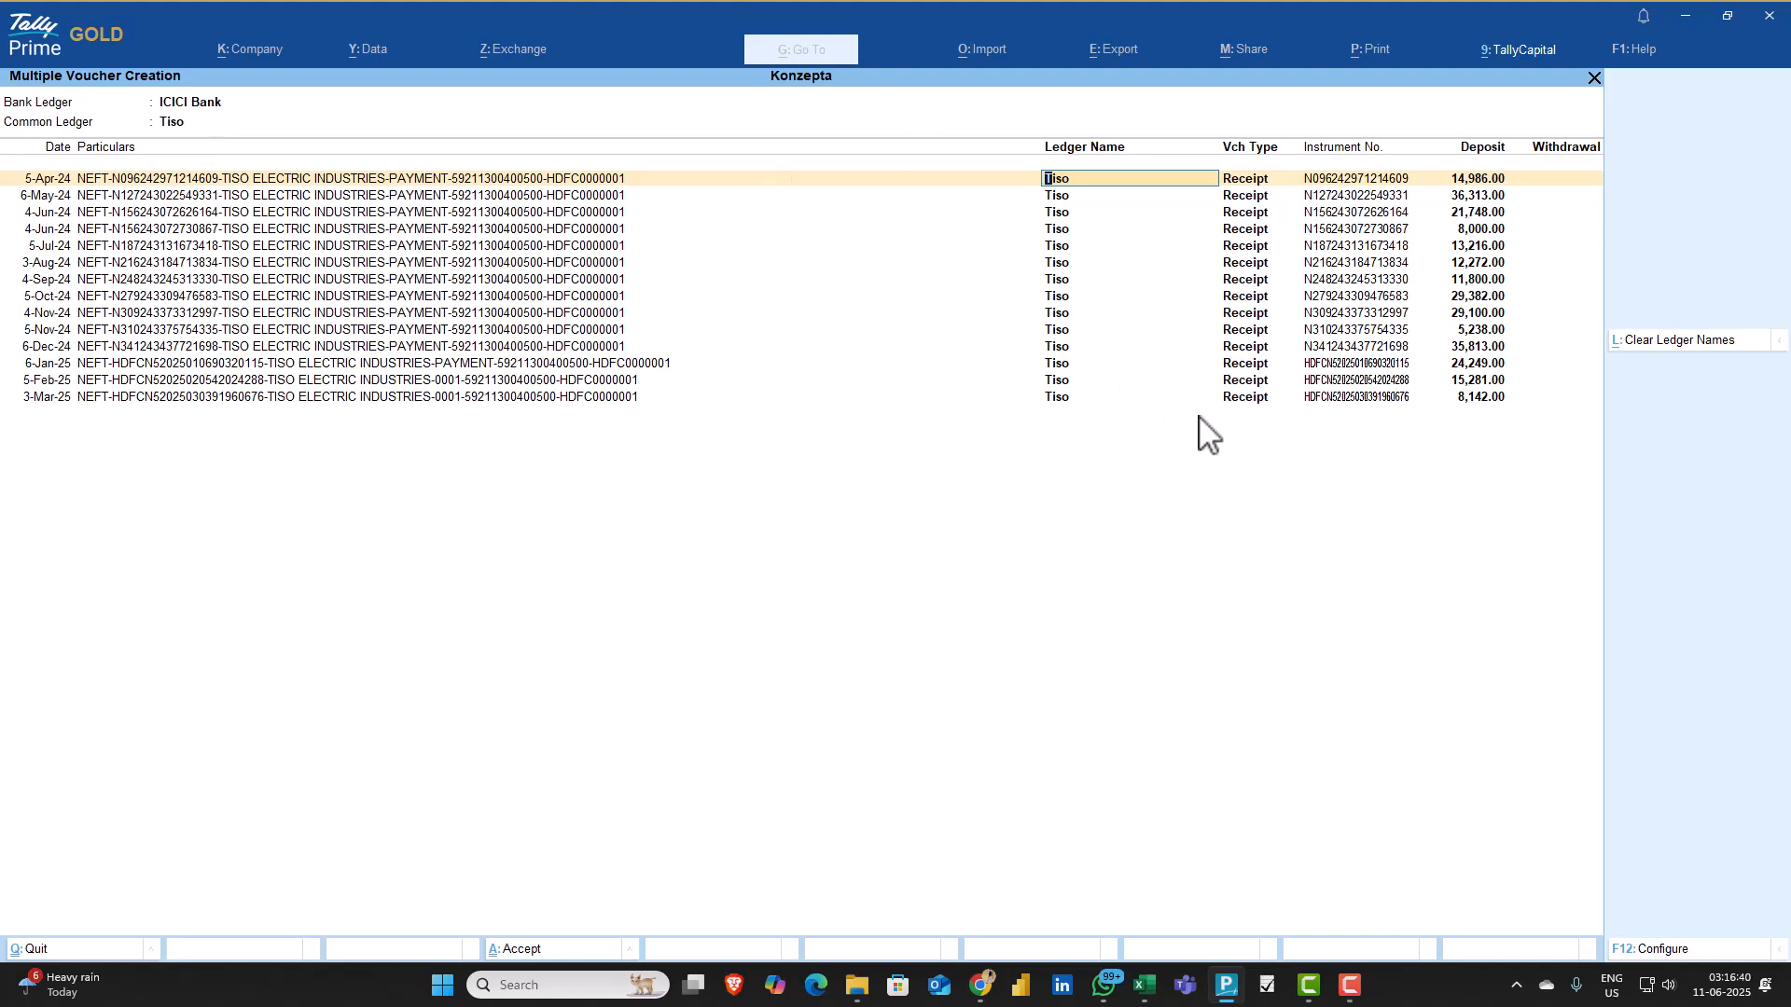
Create the Tiso receipt vouchers and mark them all as regular and reconciled
key(ctrl+a)
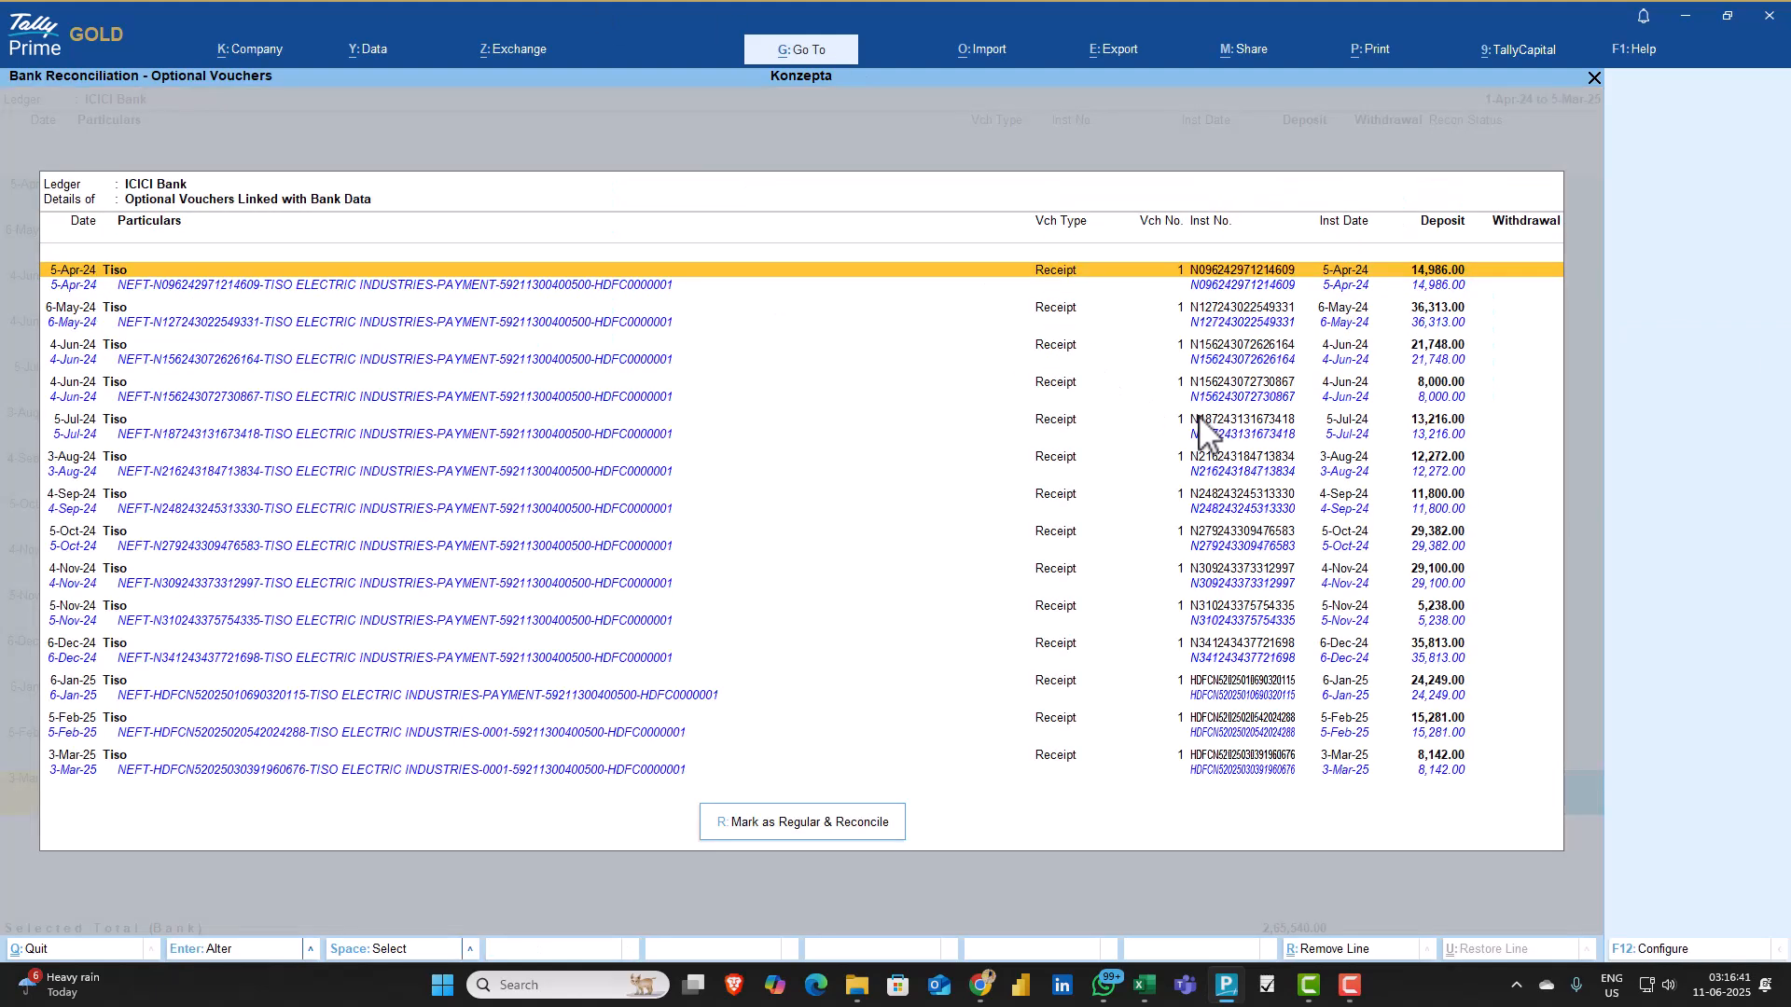
click(787, 818)
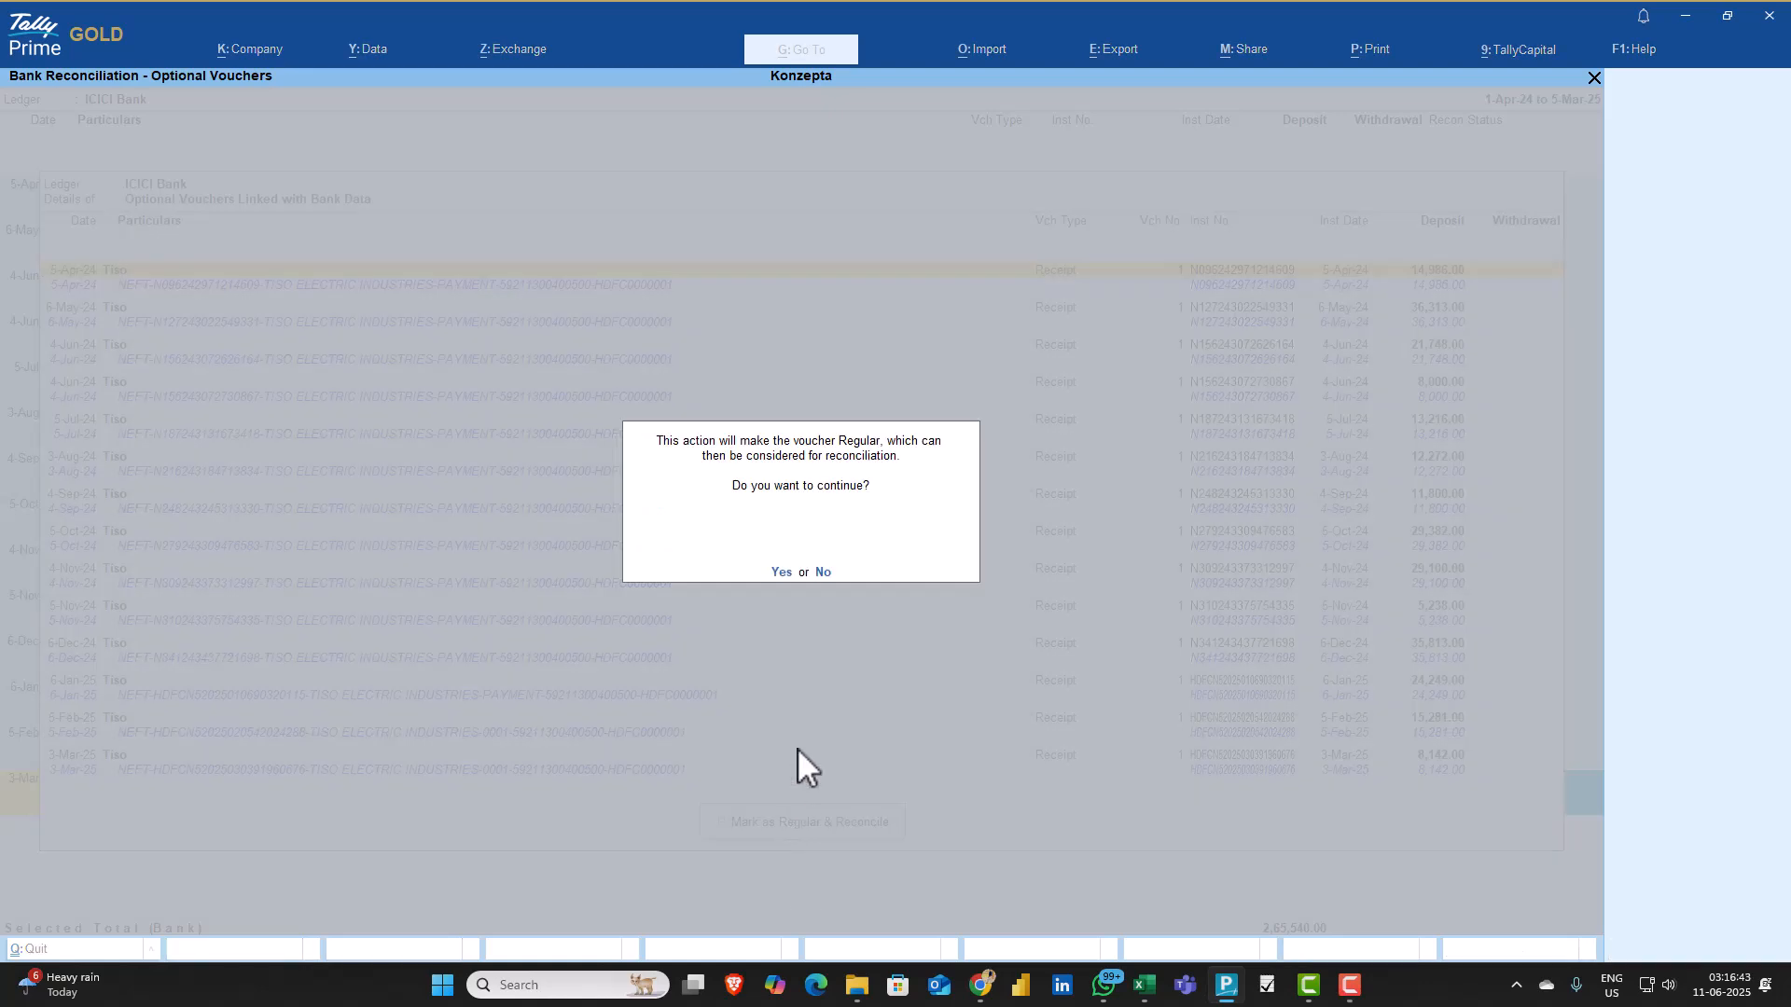
click(782, 573)
Leave the bank reconciliation and open the Sundry Debtors group summary from the Balance Sheet
key(Escape)
key(Escape)
key(Escape)
key(Escape)
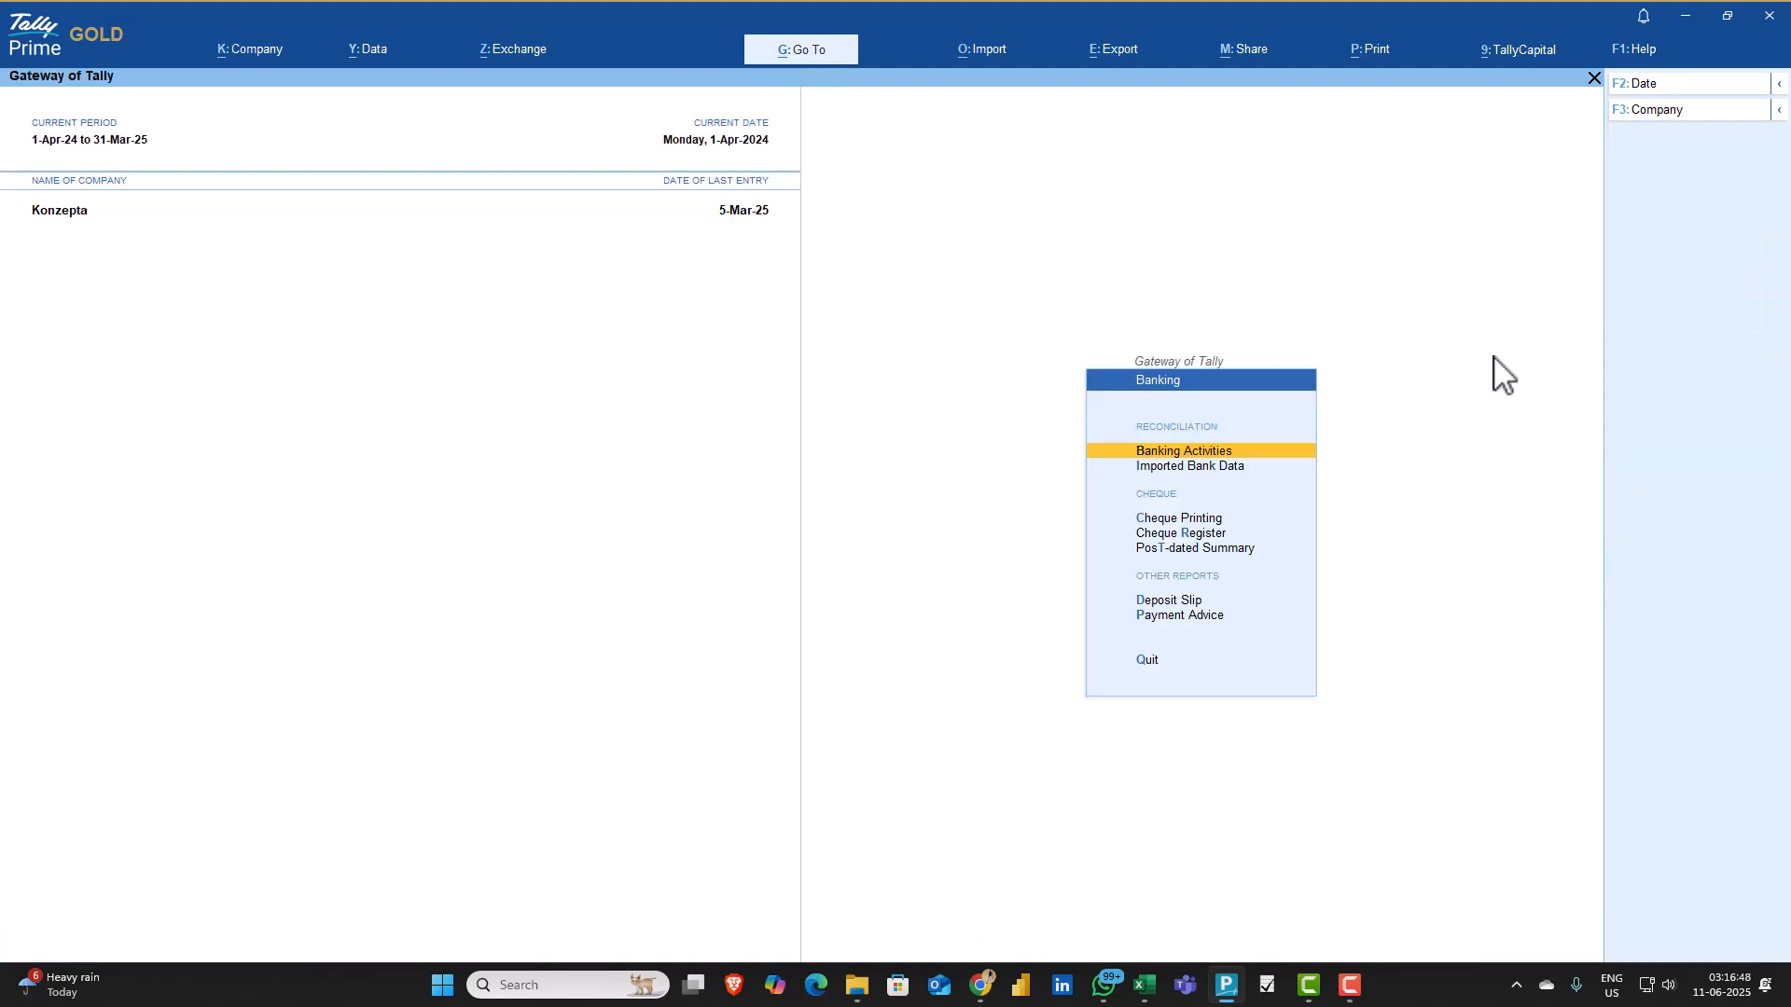
key(Escape)
key(b)
key(Down)
key(Down)
key(Down)
key(Down)
key(Return)
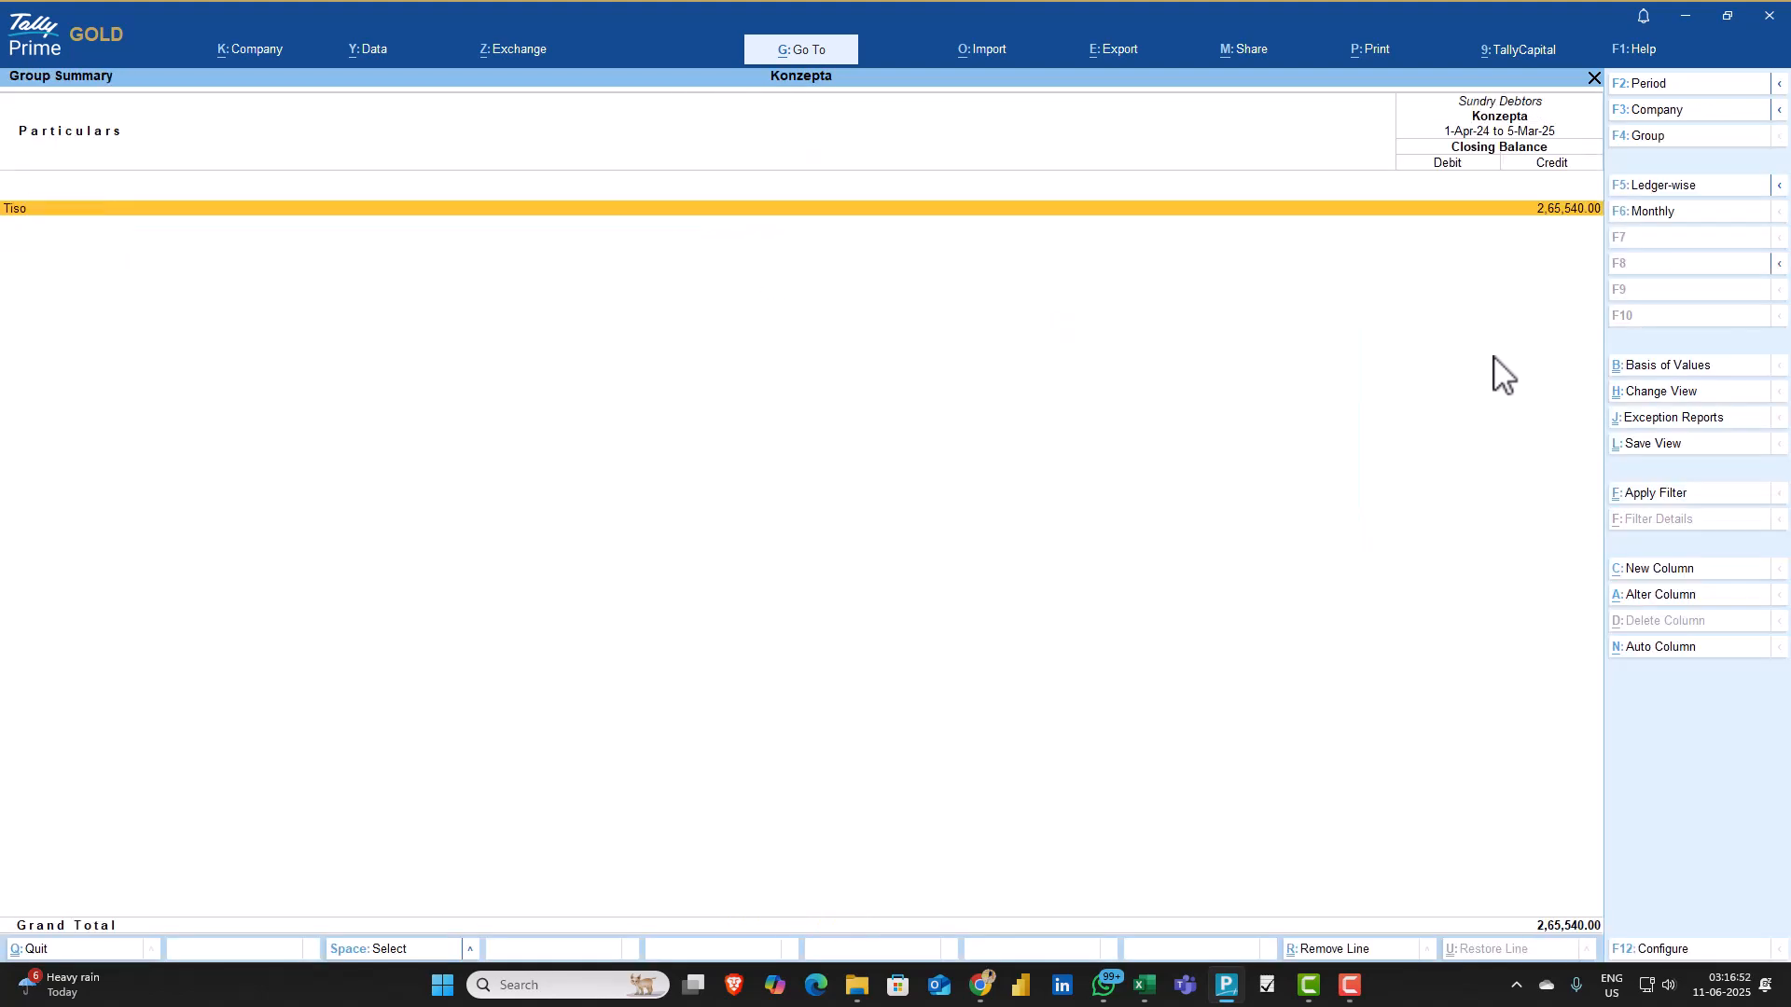
Check the December ICICI Bank receipt voucher in the Tiso ledger and return to the Sundry Debtors summary
key(Return)
key(Up)
key(Up)
key(Up)
key(Return)
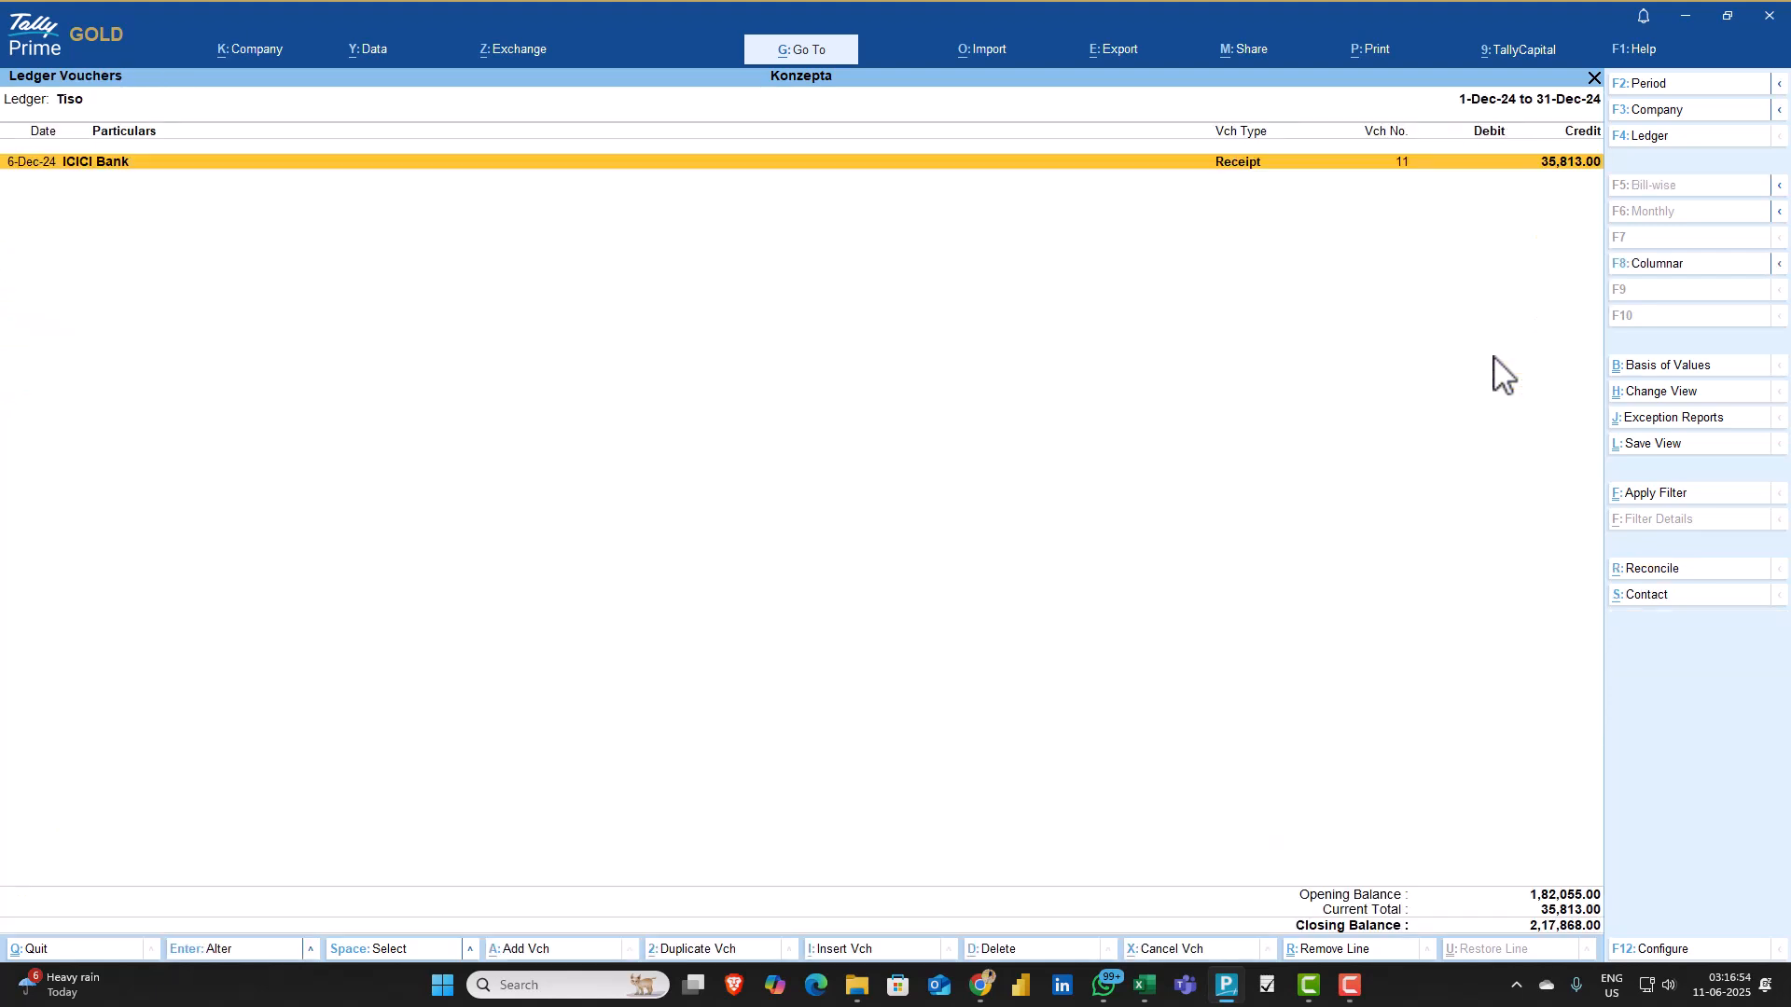
key(Return)
key(Escape)
key(y)
key(Escape)
key(Escape)
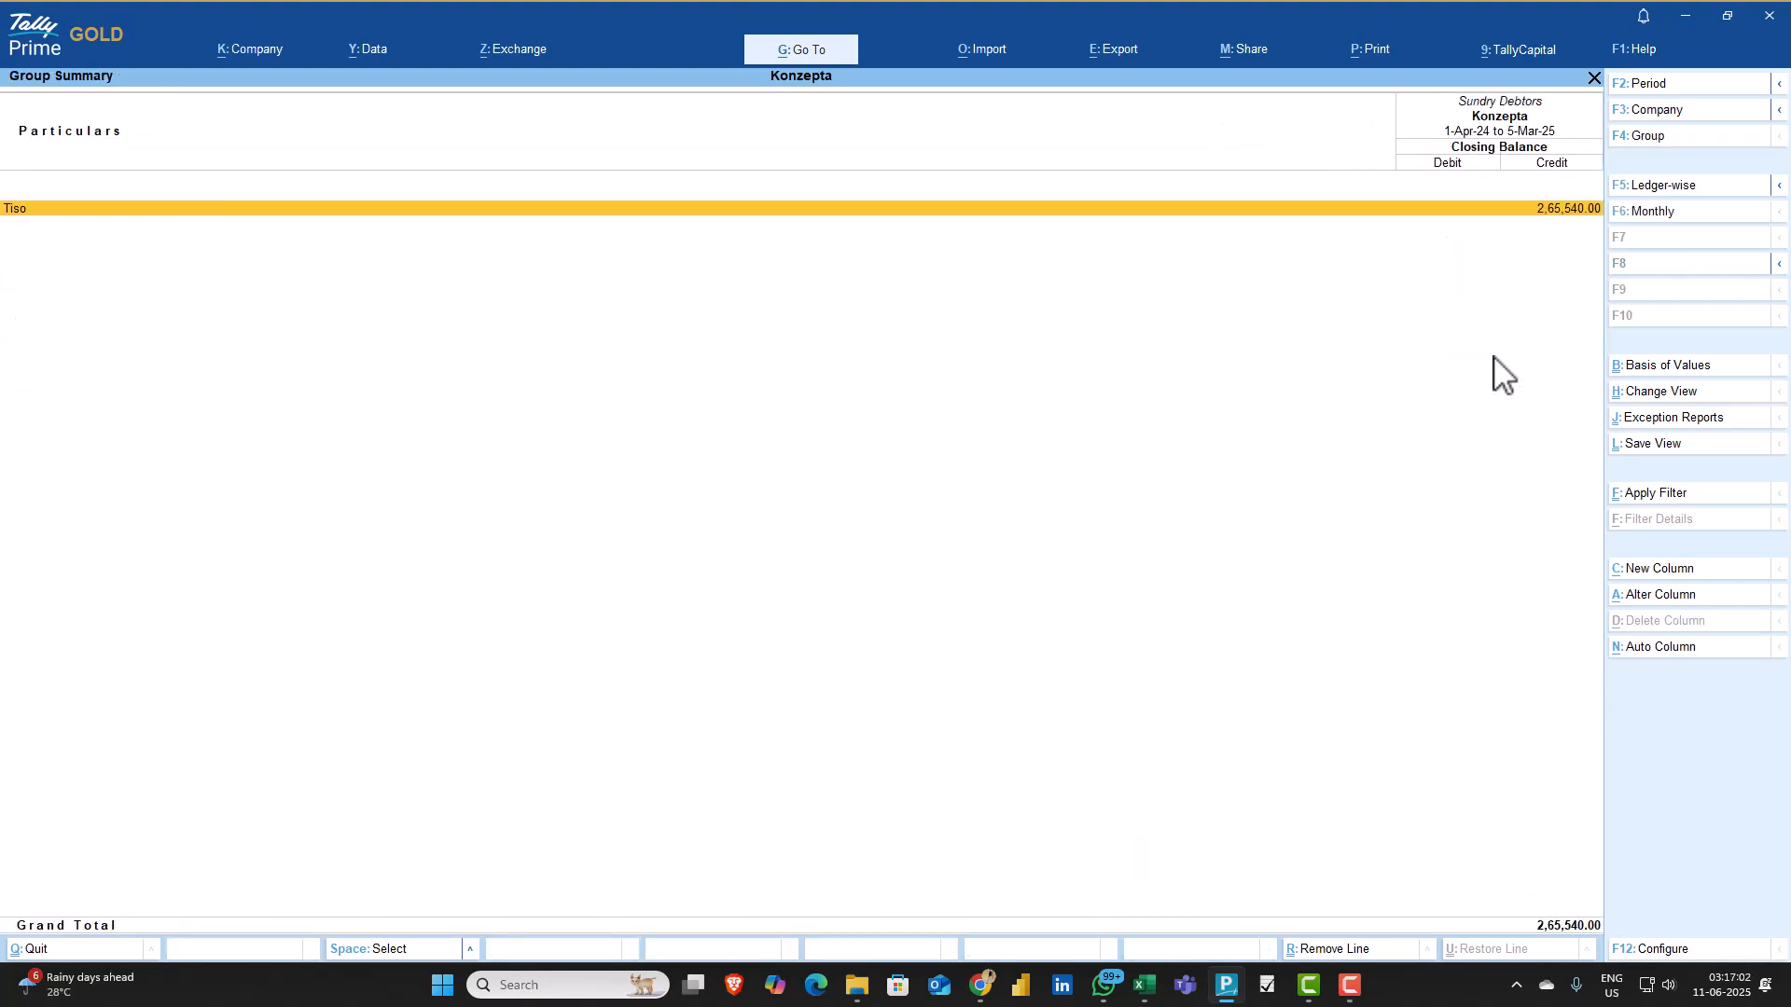